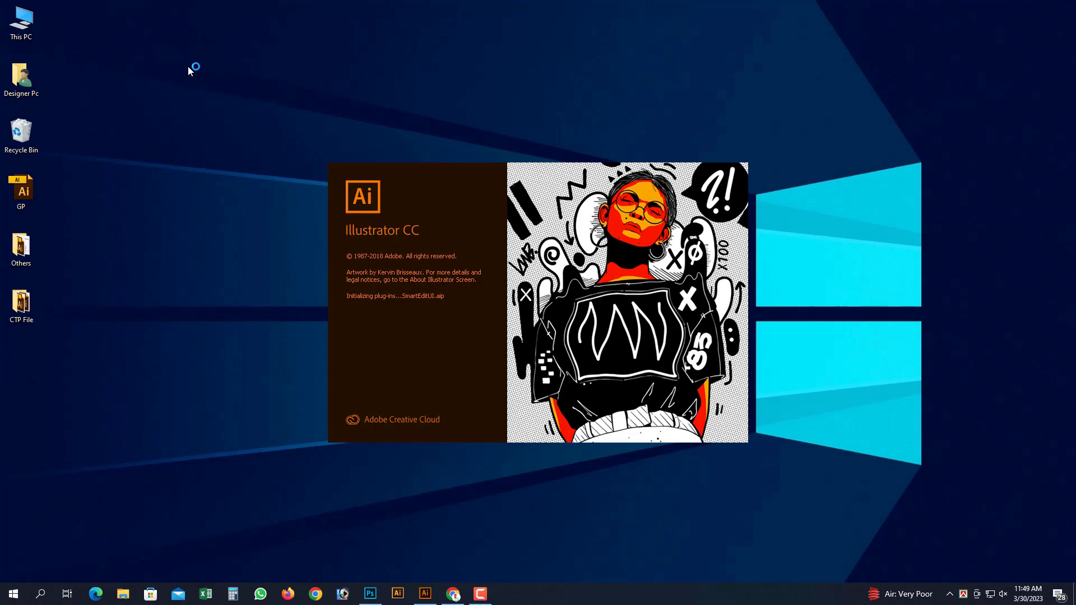
Step: Create a new portrait A4 document of 210 x 297 mm in CMYK color mode
key(ctrl+o)
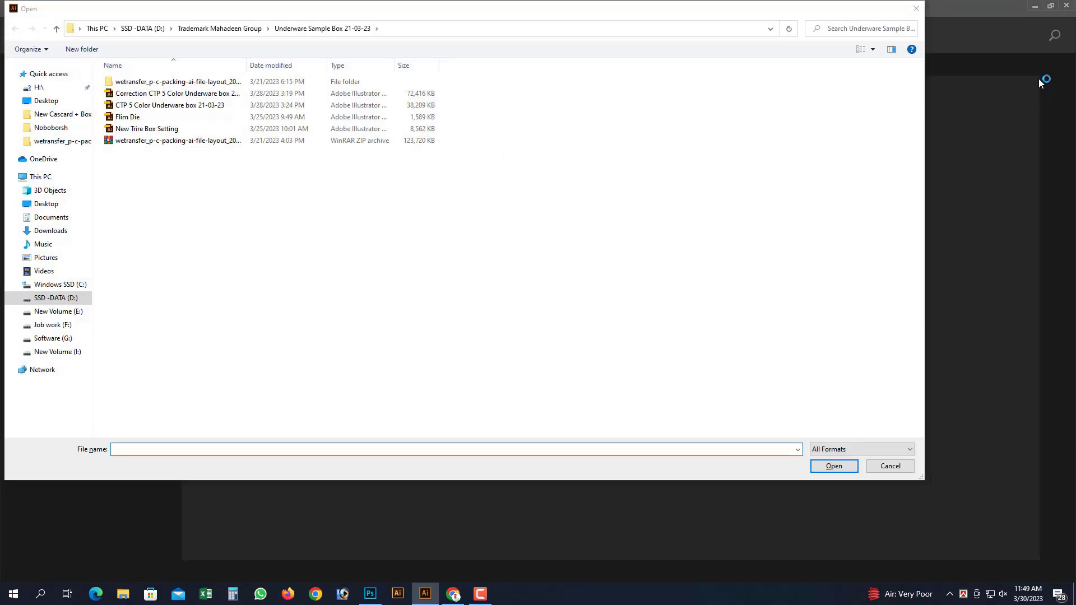
click(916, 8)
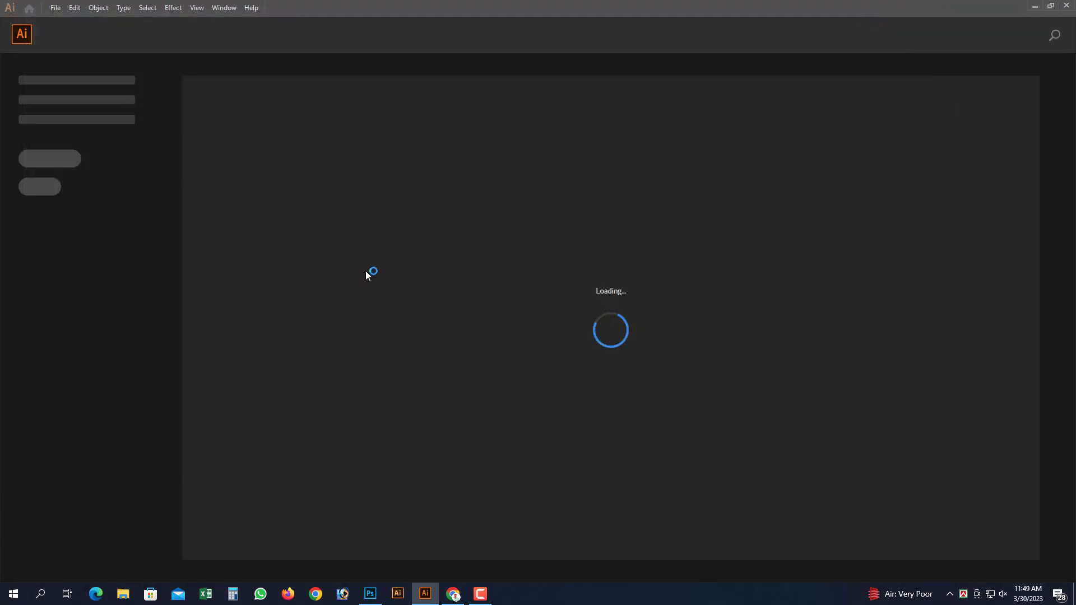
key(ctrl+n)
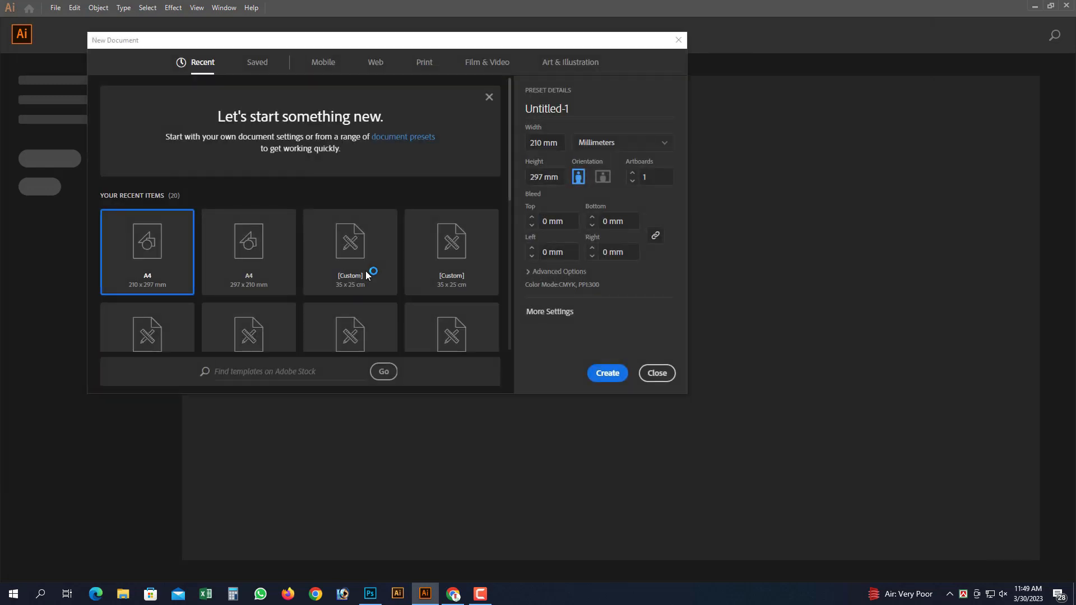
click(607, 373)
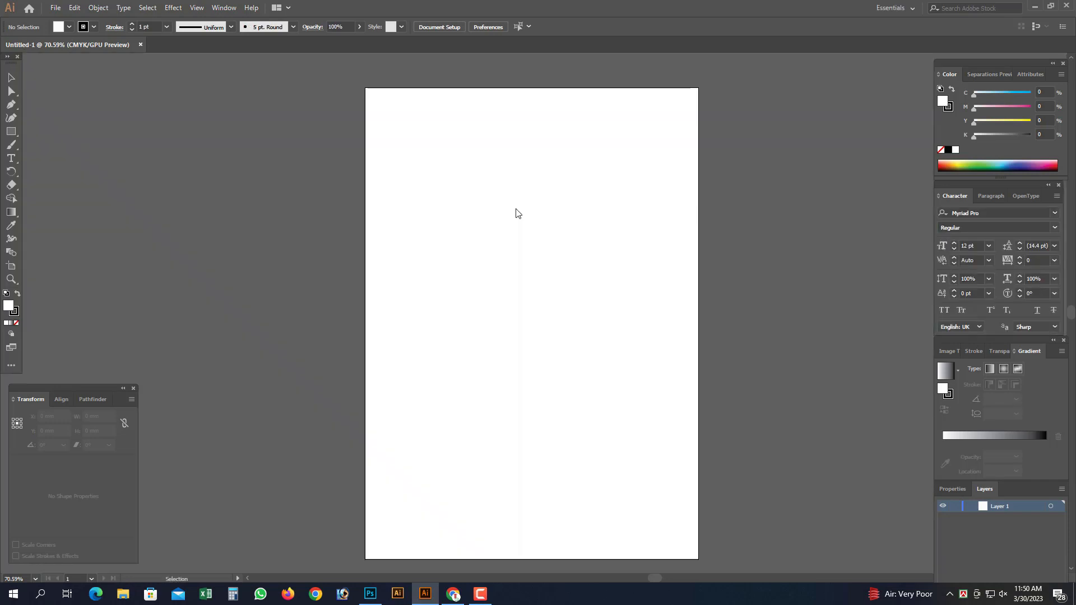
Step: Activate the Group Selection tool and browse for source files in the STdesign Solution Channel folder on drive E
click(16, 93)
click(53, 104)
click(57, 7)
click(73, 43)
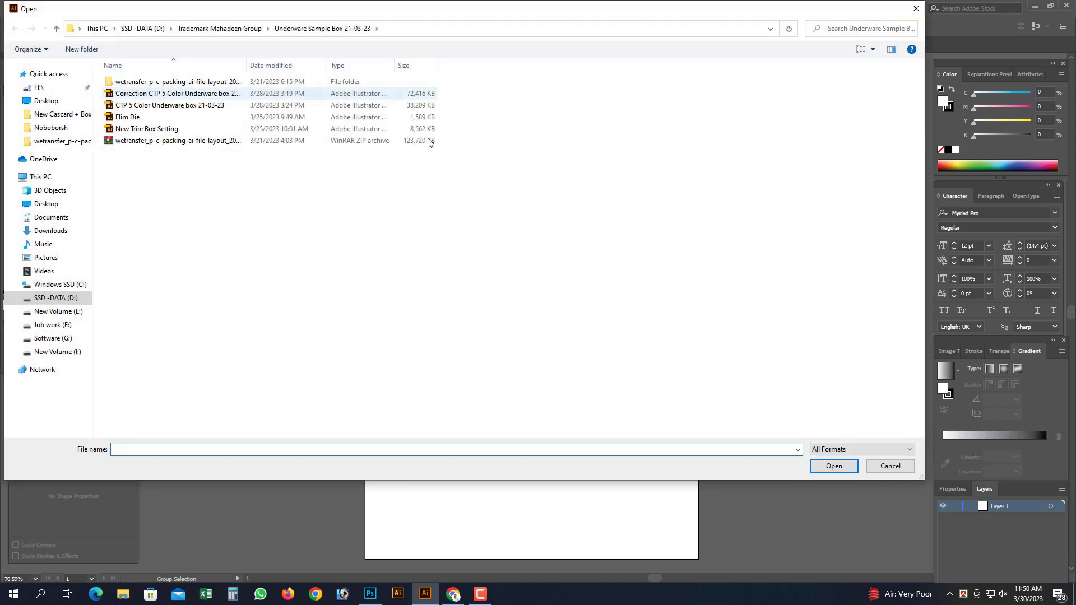
click(76, 311)
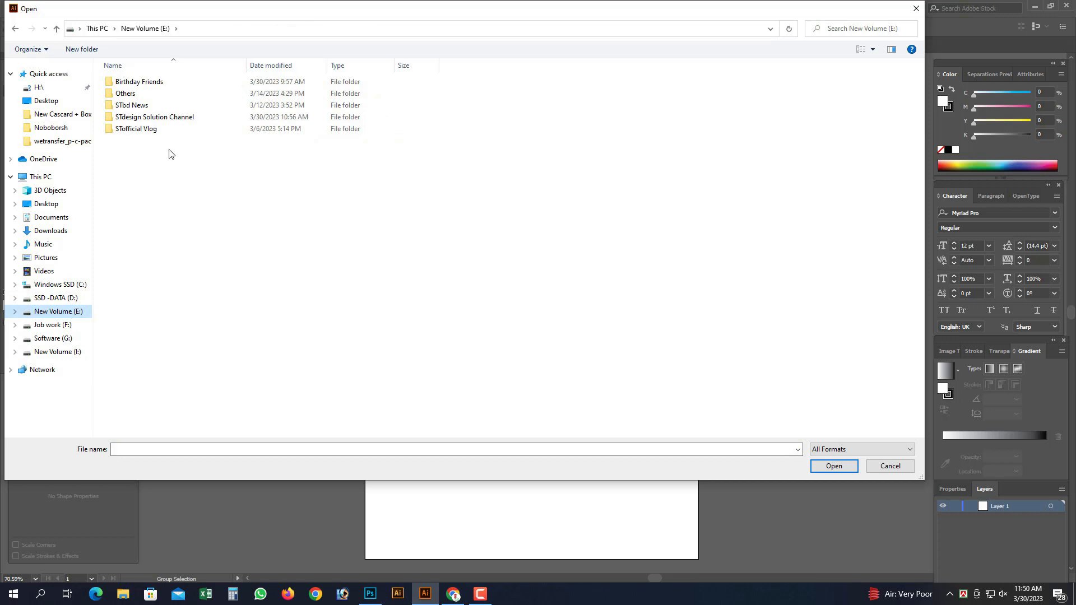
double_click(157, 117)
double_click(634, 98)
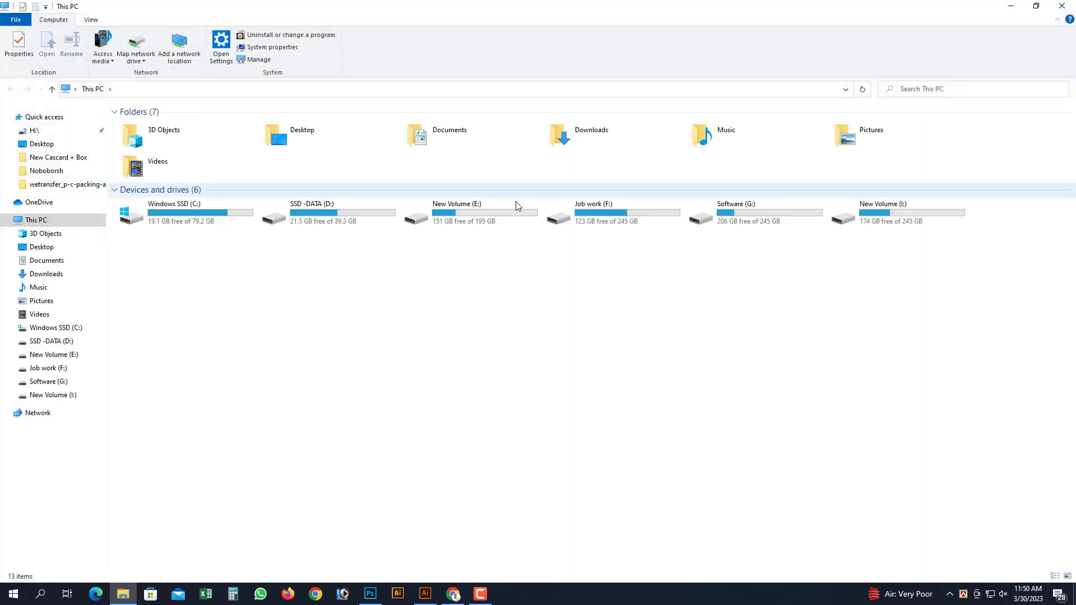
Step: In File Explorer, open the border image 30-305599_border-frame-design-png-border-design-png from the Noboborsh folder inside STdesign Solution Channel on drive E
click(475, 217)
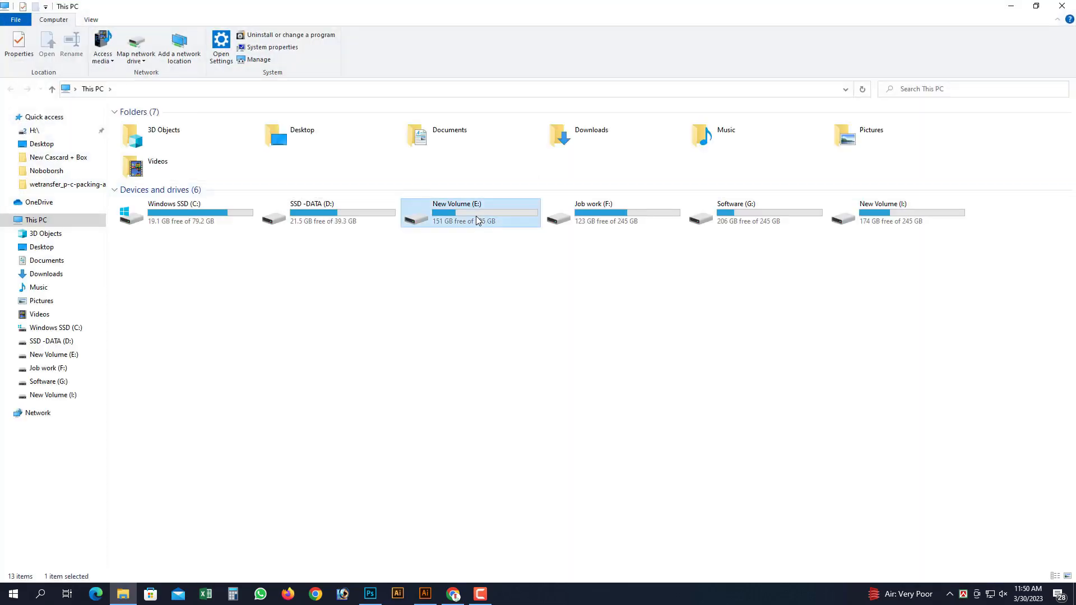
double_click(476, 216)
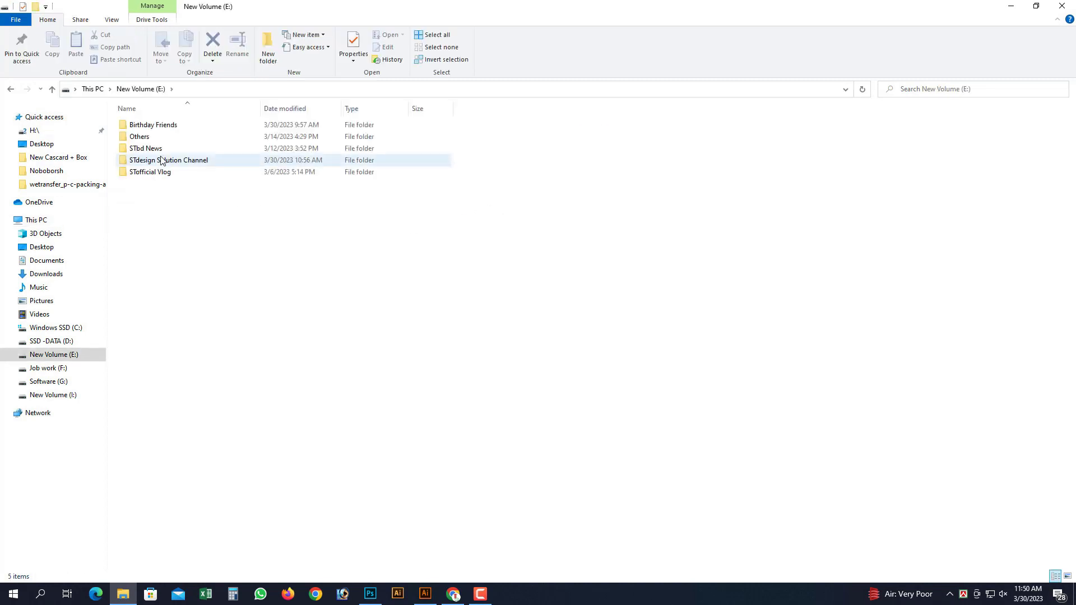
double_click(212, 159)
double_click(624, 136)
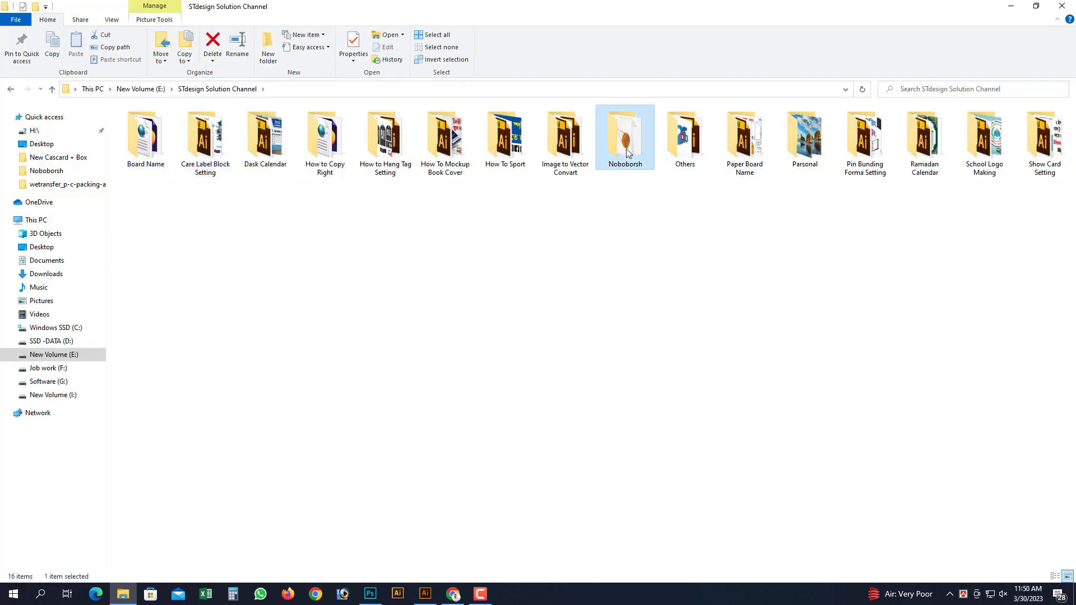
double_click(323, 142)
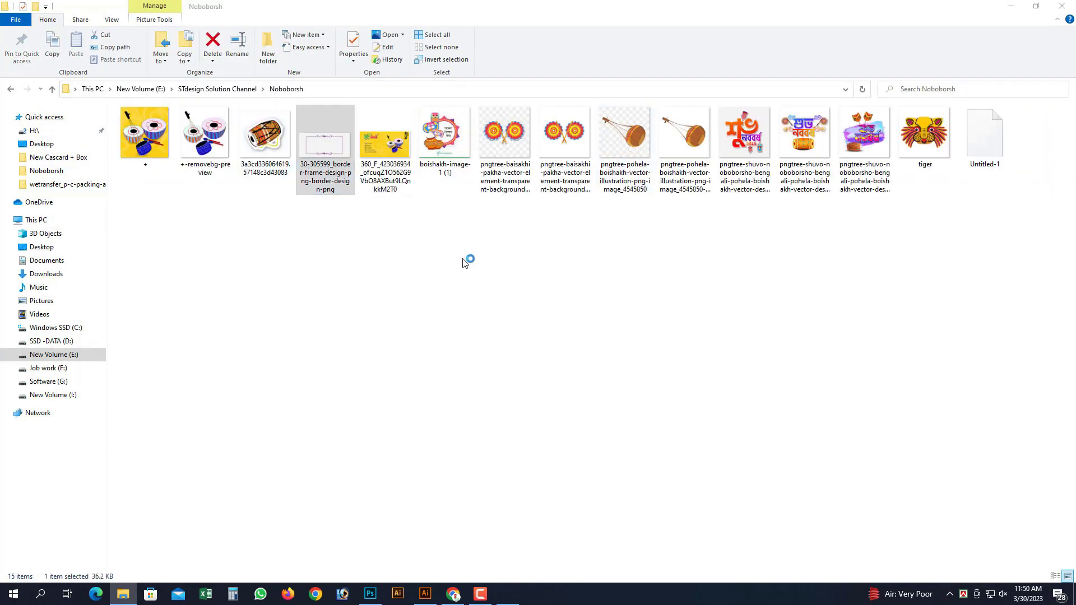
scroll(565, 357, up, 4)
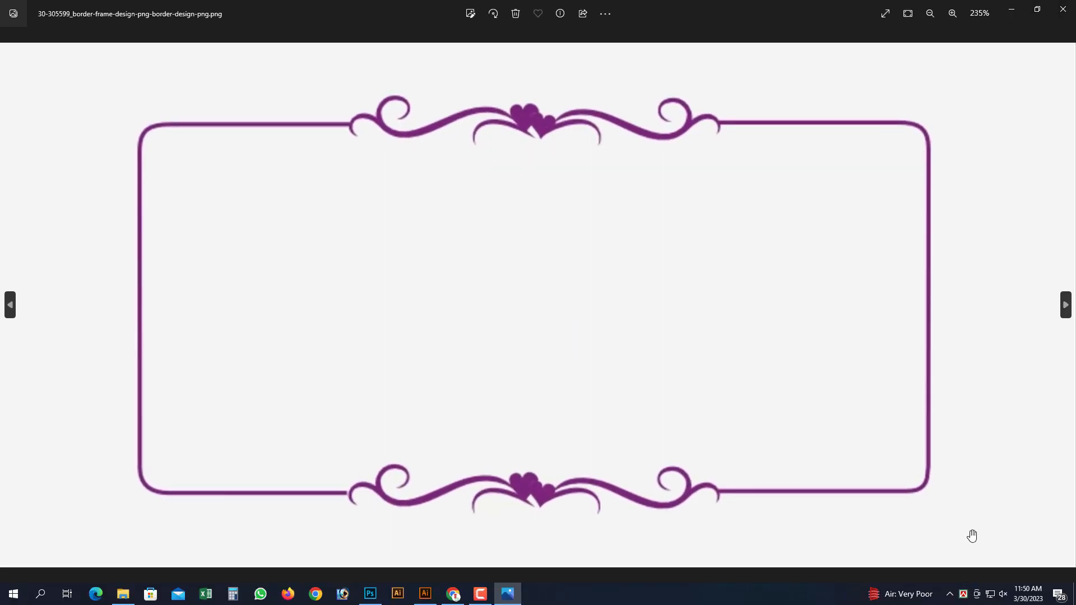
Step: Close the image viewer, switch back to Illustrator and paste the border image into the Untitled-1 document
click(1062, 9)
click(429, 589)
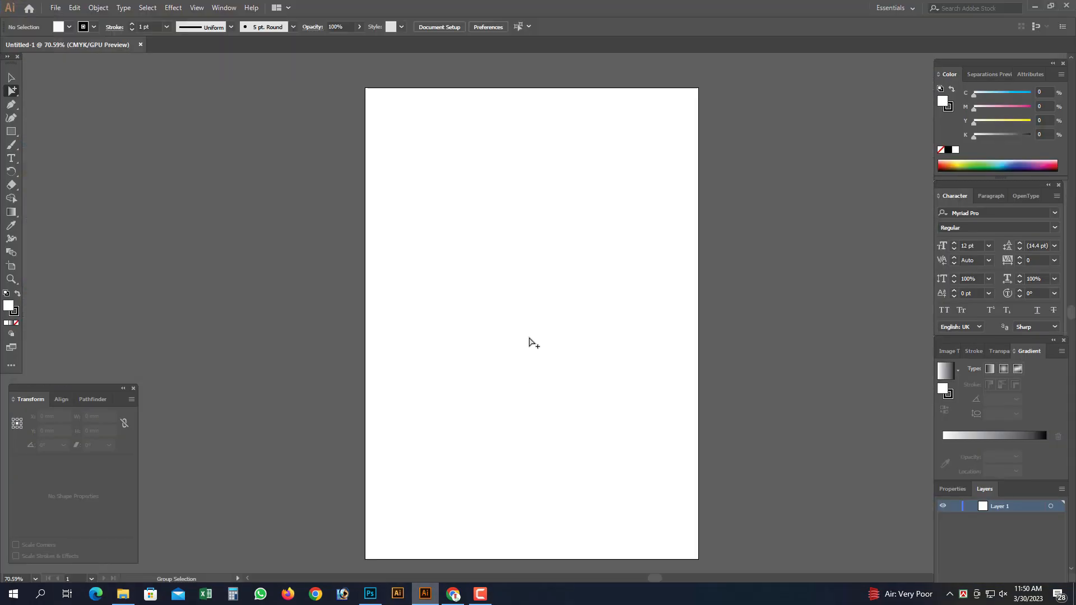
key(ctrl+v)
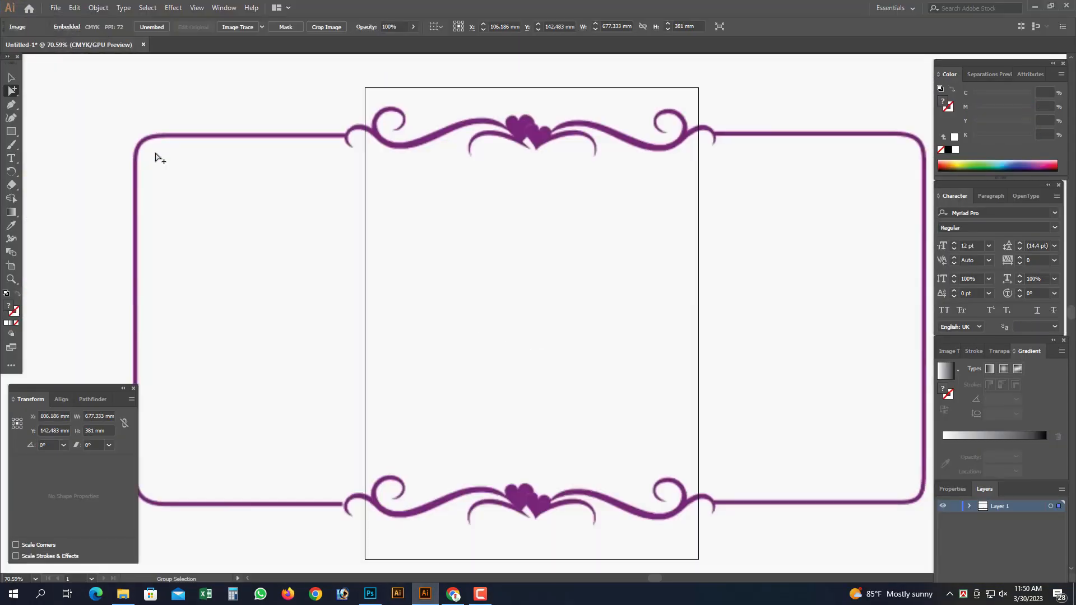
Step: Trace the pasted border image with the Silhouettes preset and expand the result into paths
click(261, 26)
click(296, 166)
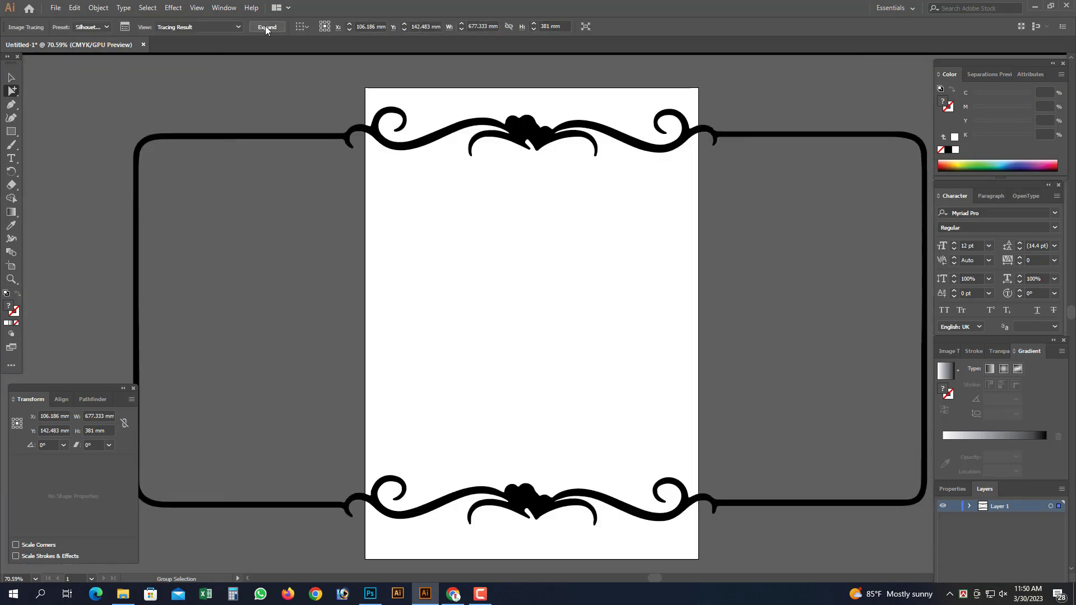
click(265, 27)
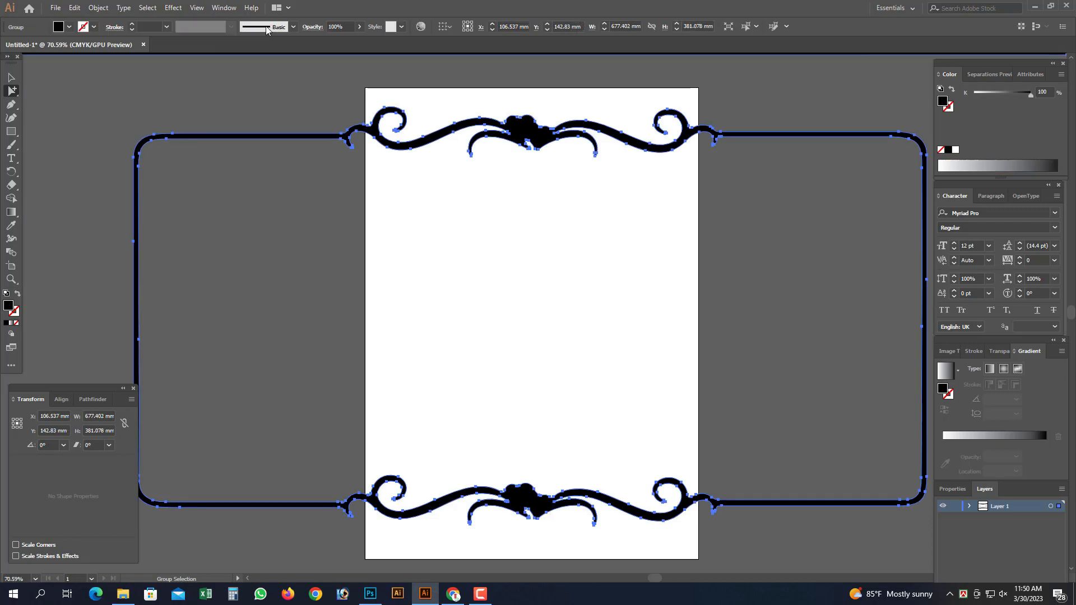
Step: Delete the stray traced pieces lying outside the border frame
click(148, 91)
key(ctrl+minus)
key(ctrl+minus)
key(ctrl+minus)
key(ctrl+minus)
drag(810, 251, 807, 239)
key(Delete)
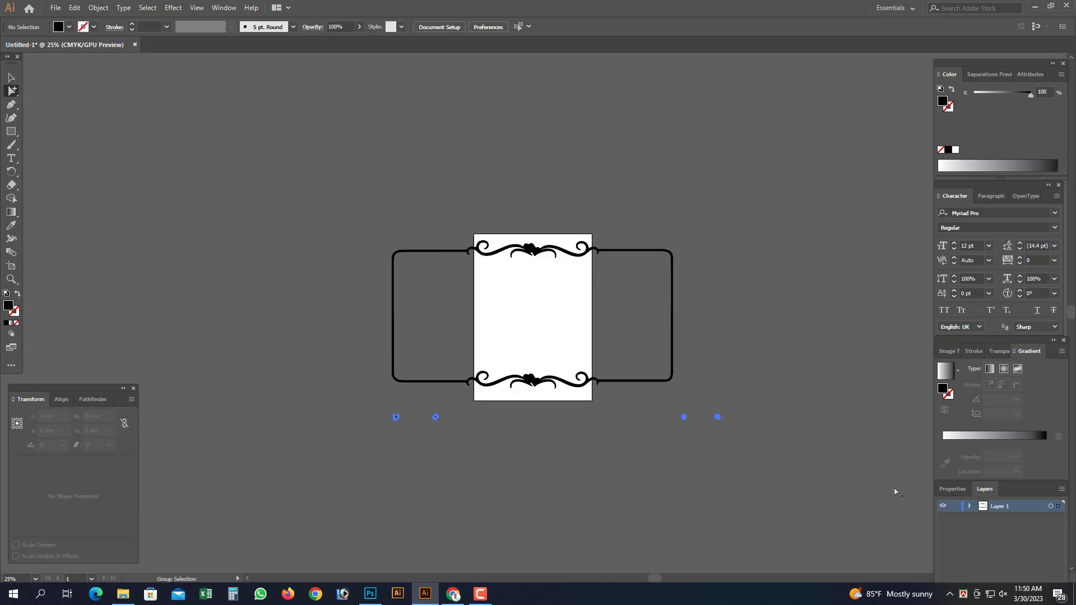
Step: Select all the artwork and resize the artboard with the Fit to Artwork Bounds preset
key(ctrl+a)
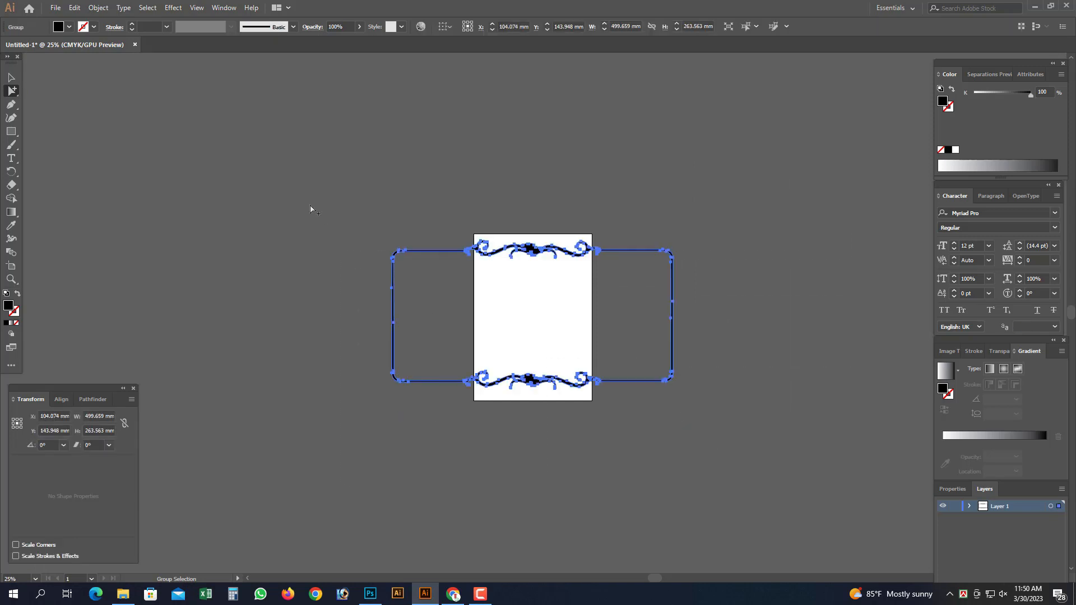
click(10, 267)
click(81, 28)
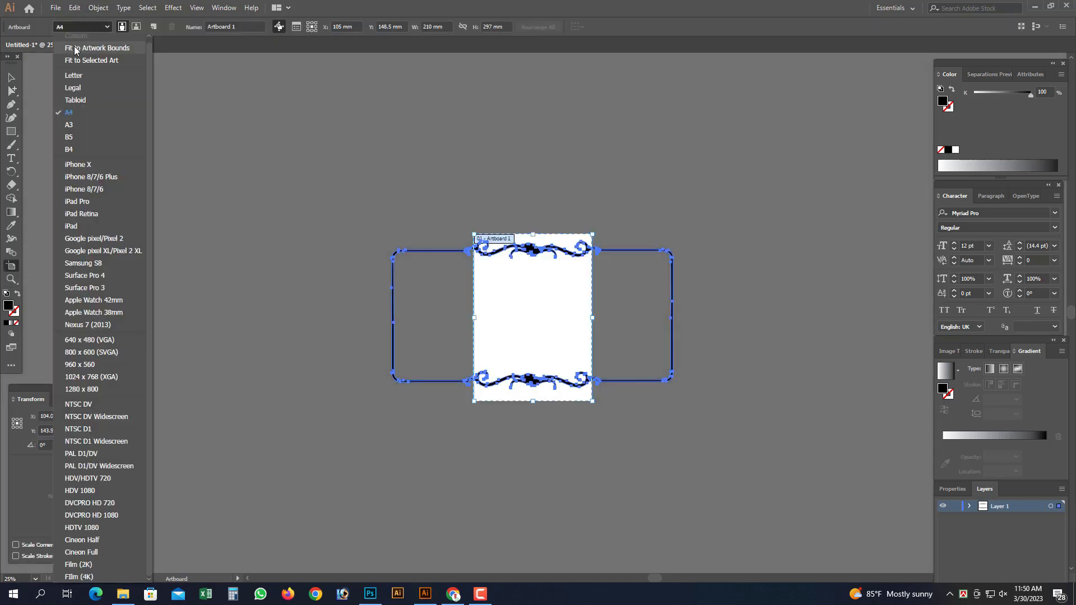
click(85, 48)
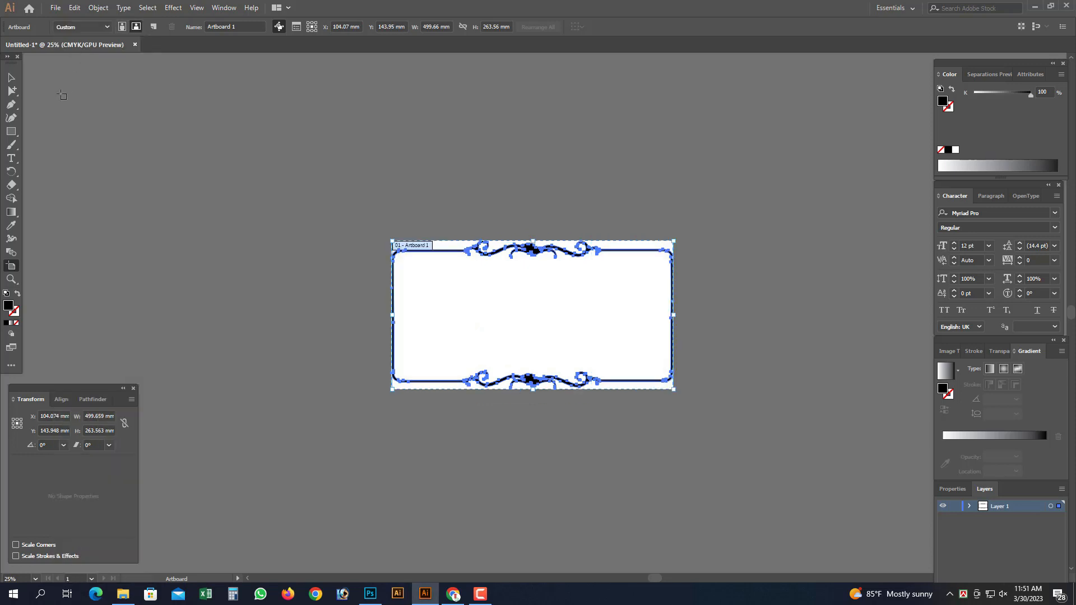
click(11, 91)
drag(291, 163, 822, 474)
key(Delete)
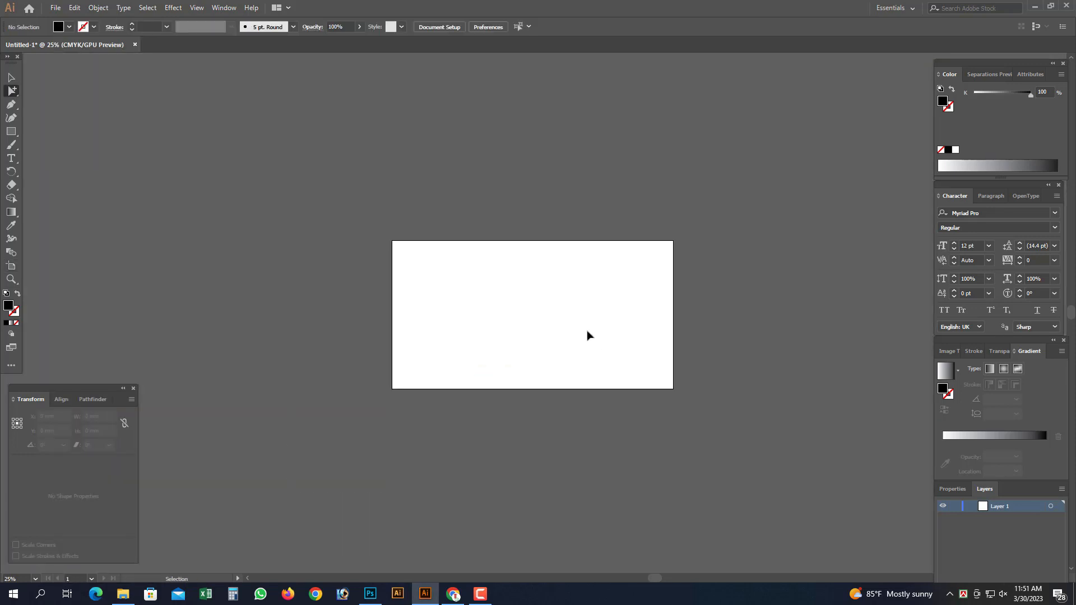
key(ctrl+n)
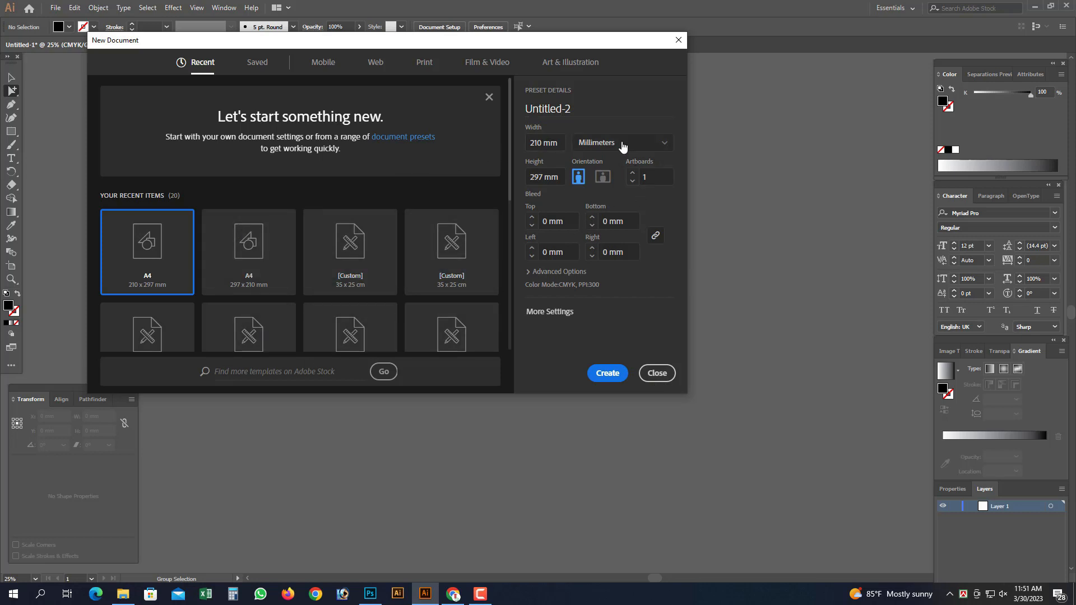
click(654, 372)
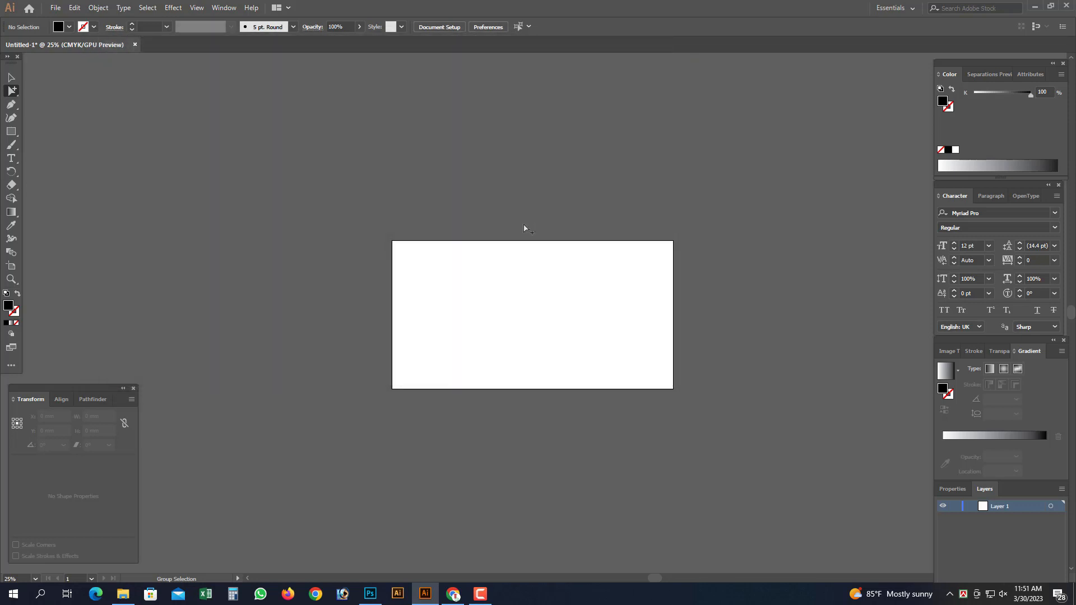
key(ctrl+v)
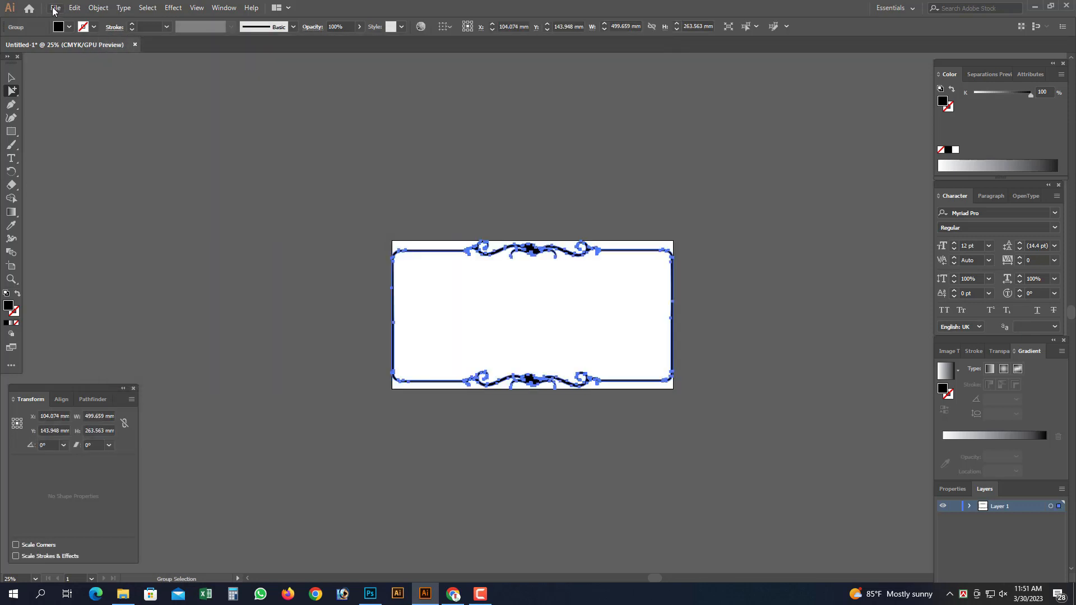
Step: Switch the document color mode to RGB Color
click(54, 8)
mouse_move(191, 274)
click(259, 286)
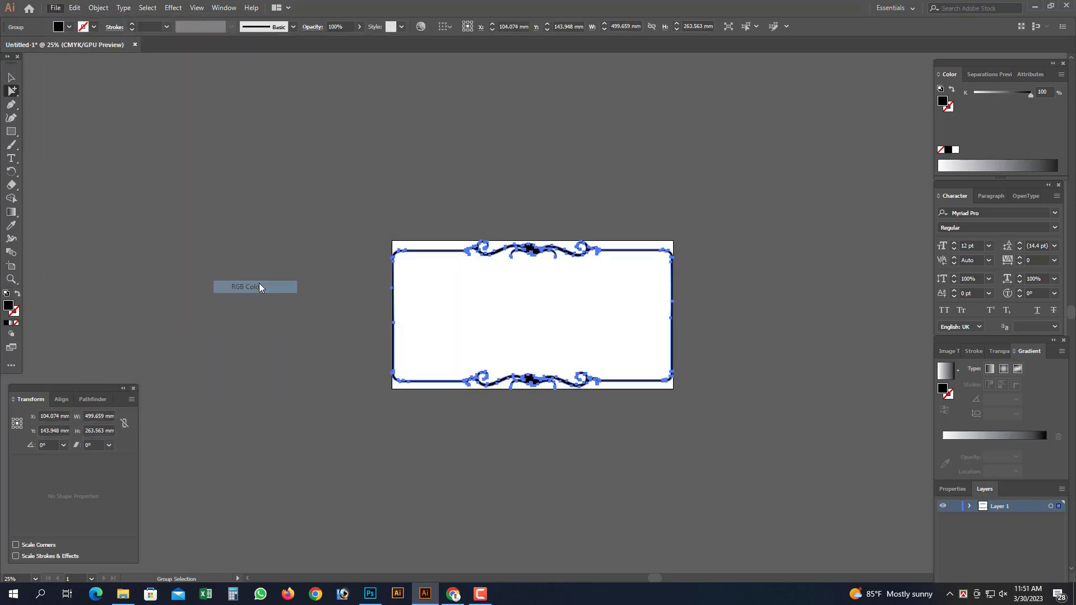
Step: Enlarge the artboard by hand to leave a margin around the border frame, and deselect the artwork
click(11, 267)
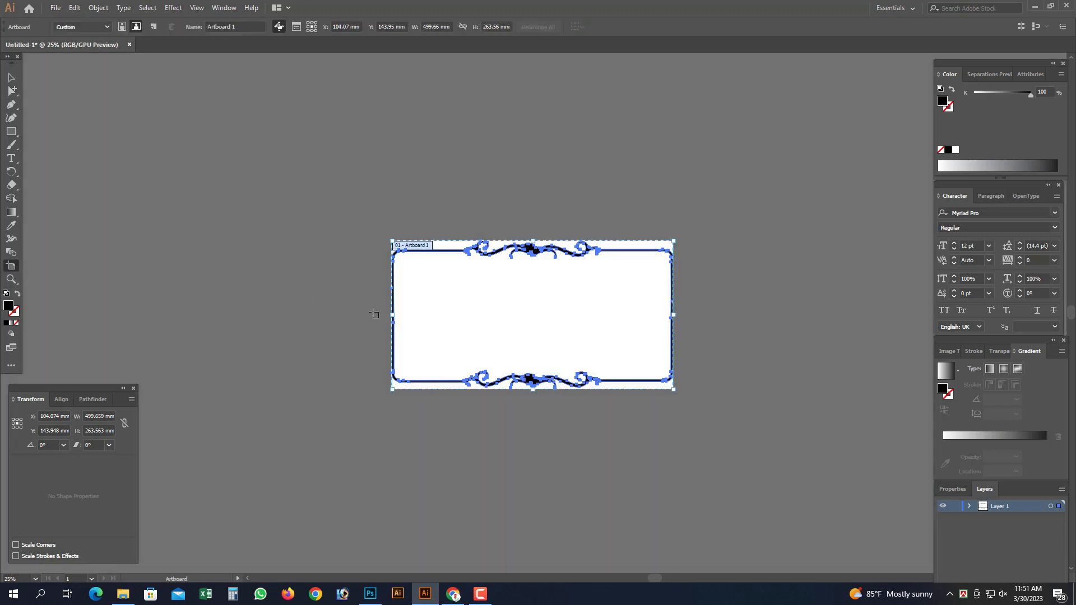
drag(392, 315, 378, 314)
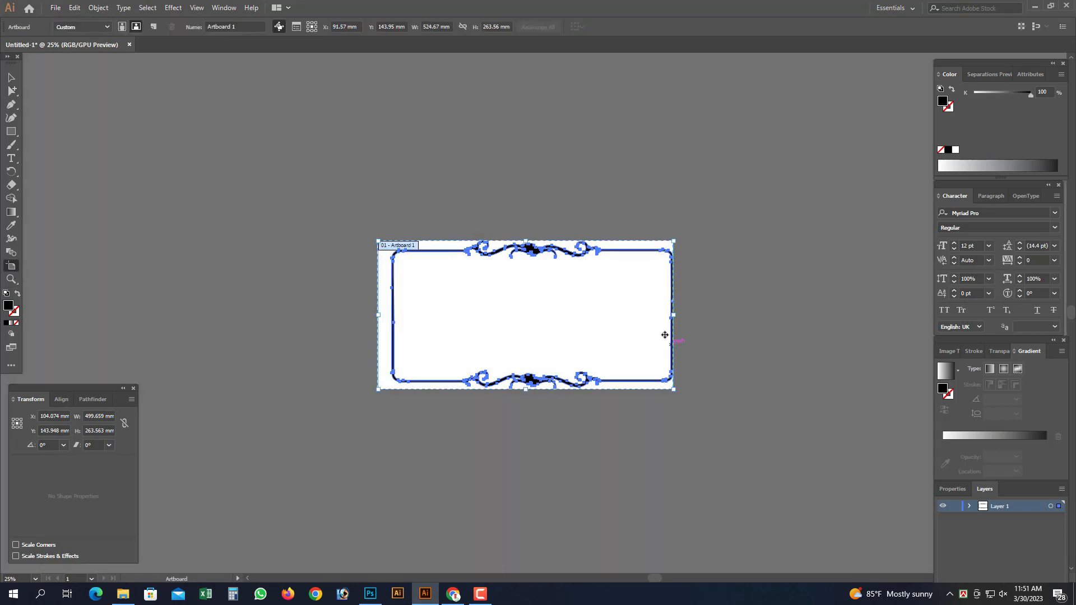
drag(673, 315, 686, 314)
drag(532, 241, 532, 229)
key(a)
click(486, 329)
drag(489, 332, 470, 309)
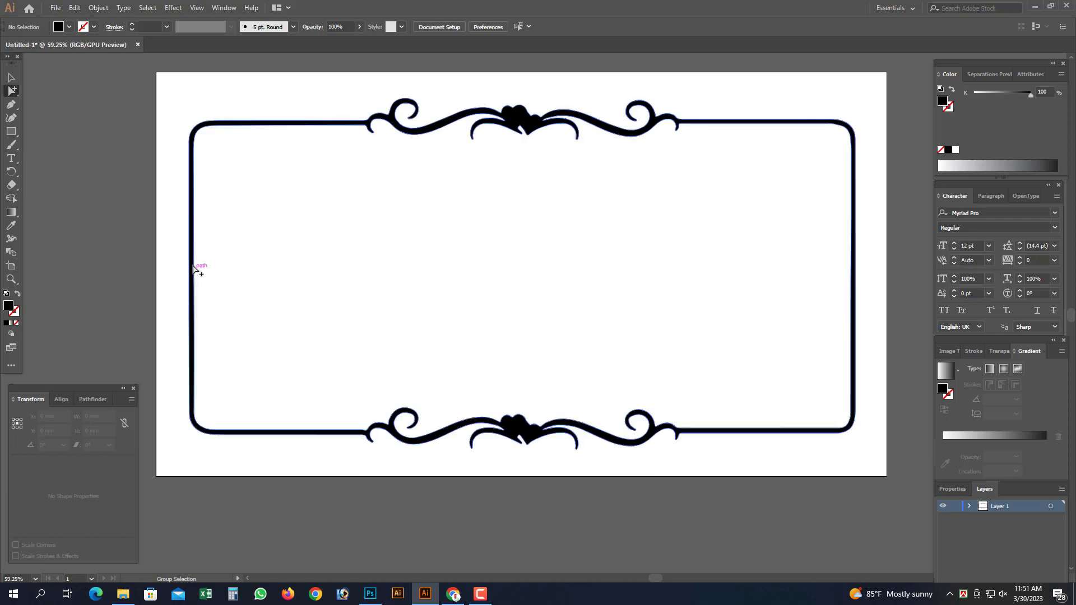
Step: Open the image pngtree-shuvo-noboborsho-bengali-pohela-boishakh-vector-design-png-png-image_6986824 from the Noboborsh folder and select it
click(55, 8)
click(67, 42)
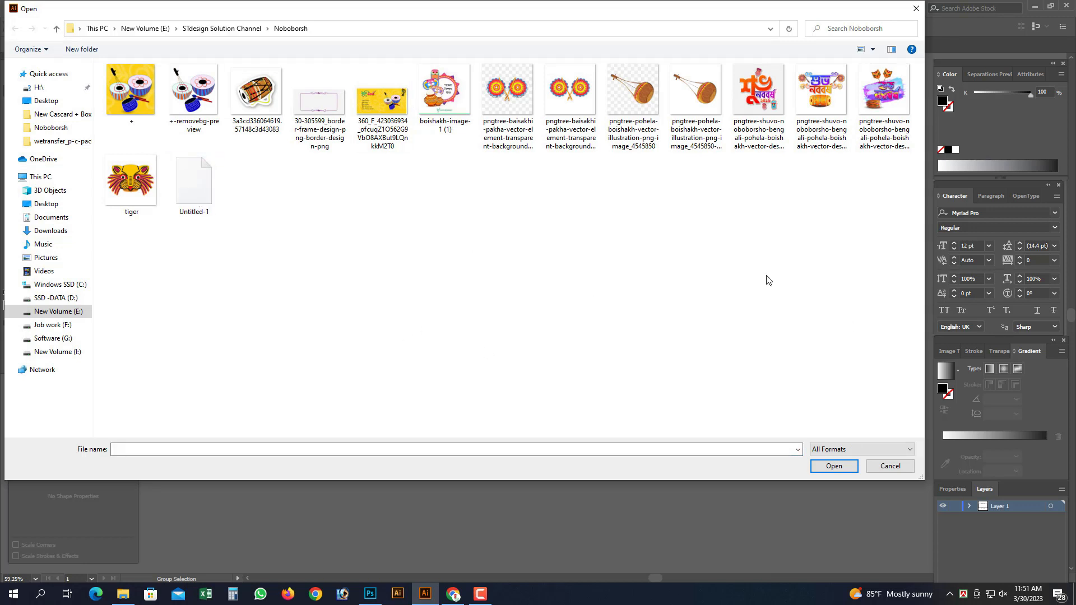
click(829, 90)
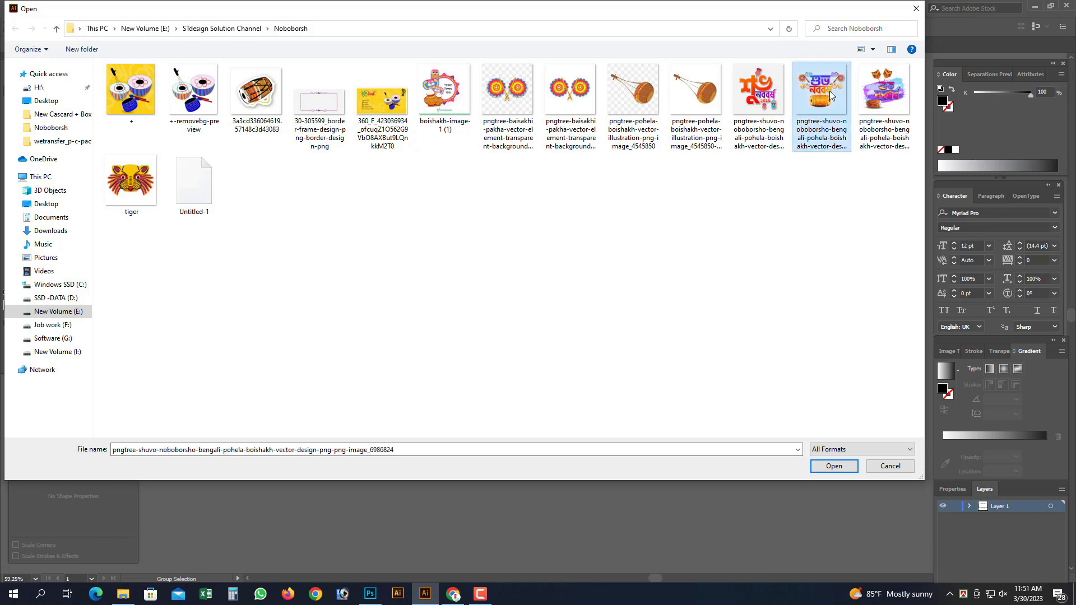
click(833, 467)
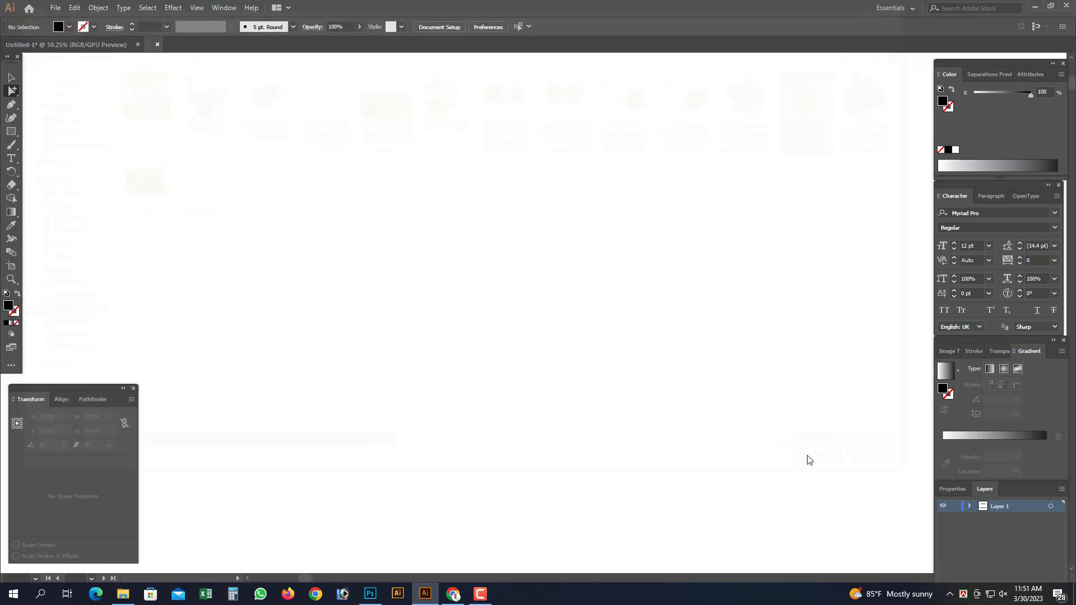
click(723, 381)
key(ctrl+minus)
key(ctrl+minus)
key(ctrl+minus)
key(ctrl+minus)
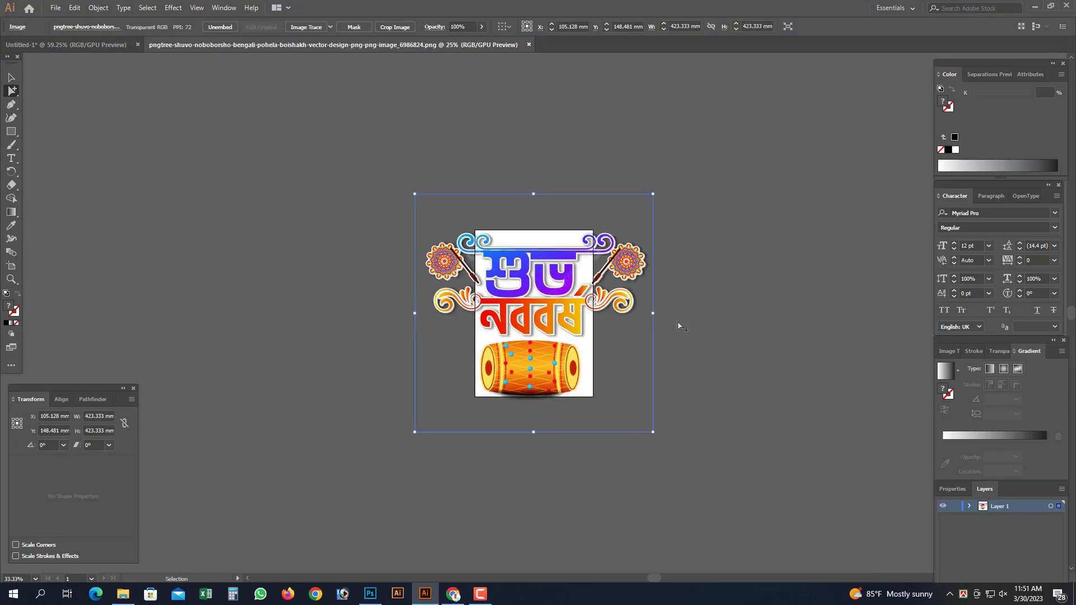
key(Delete)
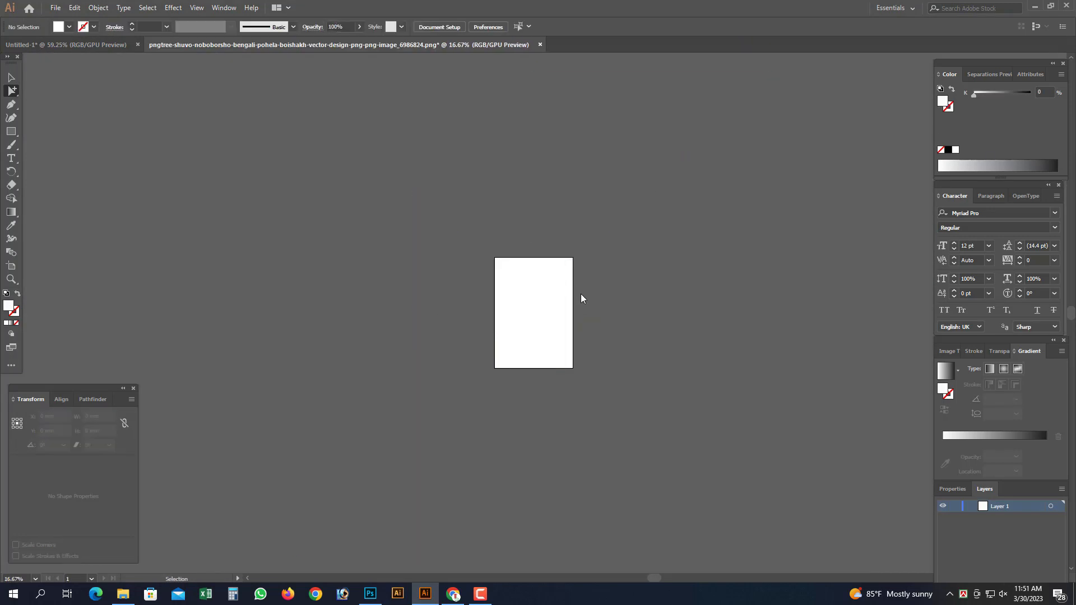
key(ctrl+w)
click(649, 315)
key(ctrl+z)
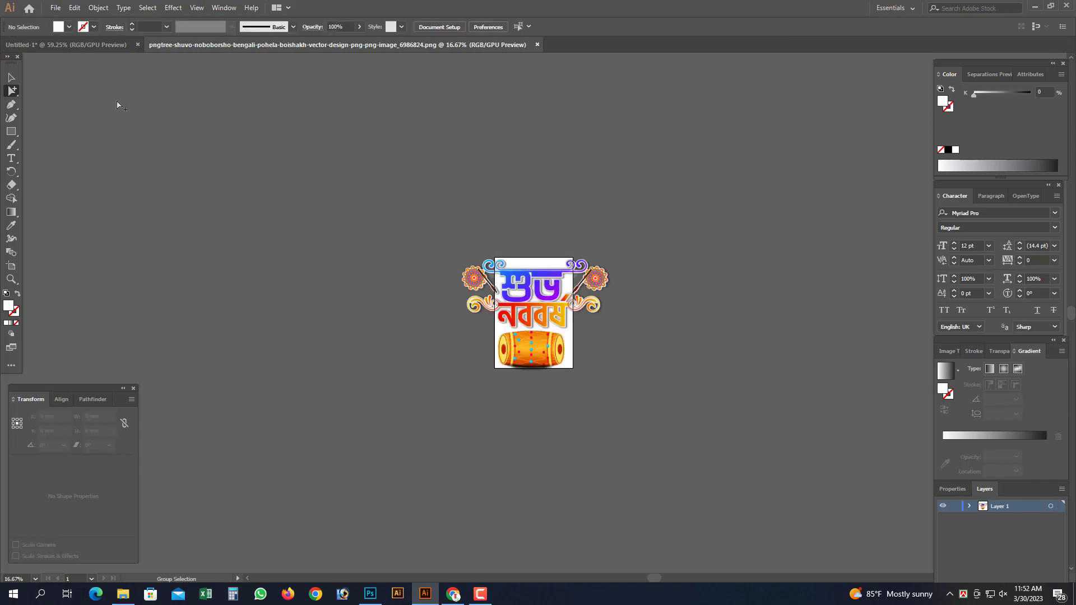
Step: Cut the border frame from the Untitled-1 document and paste it into the PNG artwork's document
click(71, 45)
drag(158, 92, 828, 469)
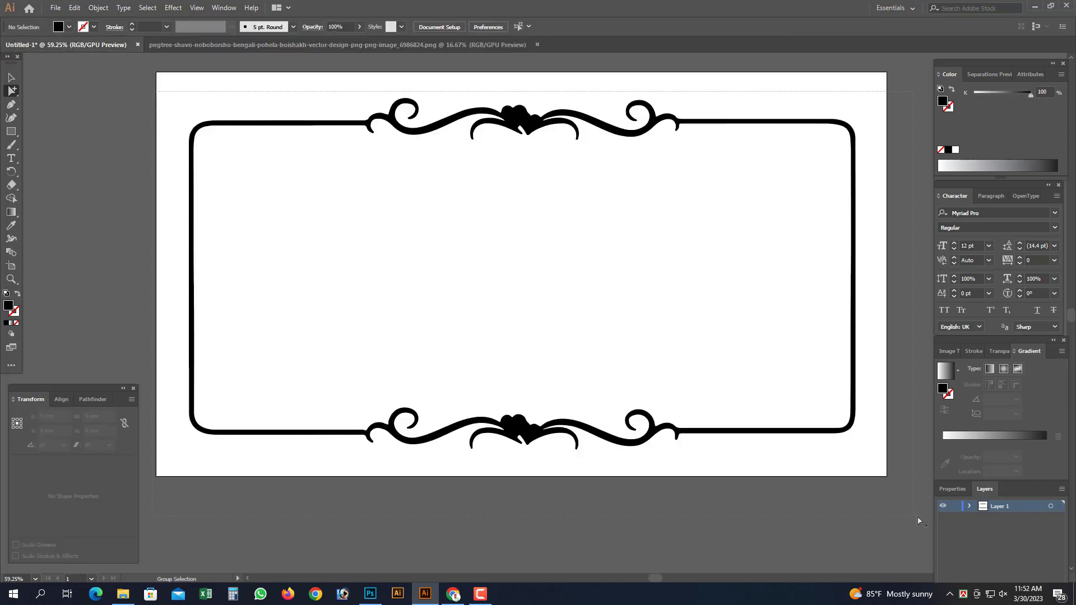
key(Delete)
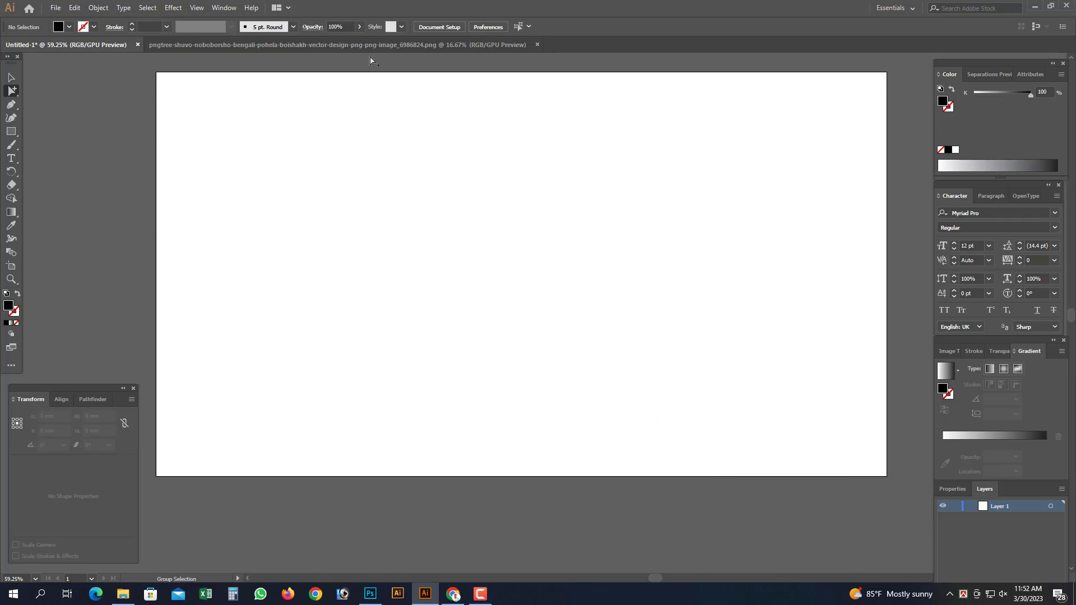
click(369, 47)
key(ctrl+0)
key(ctrl+v)
key(ctrl+minus)
key(ctrl+minus)
key(ctrl+minus)
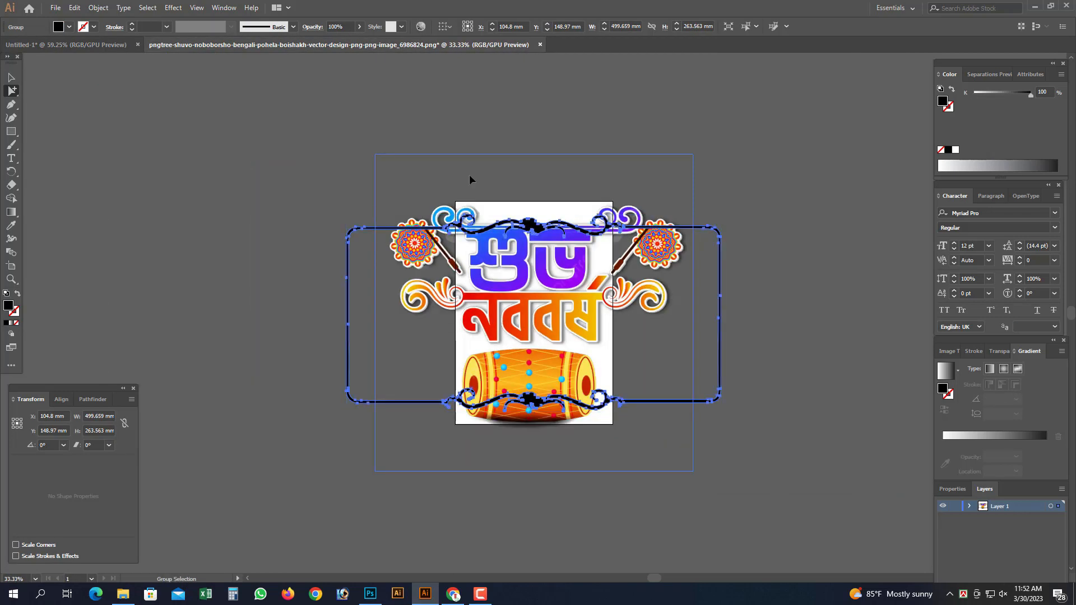
Step: Scale the Shuvo Noboborsho PNG artwork down to about 218.1 mm square and cut it from the artboard
click(397, 119)
click(482, 304)
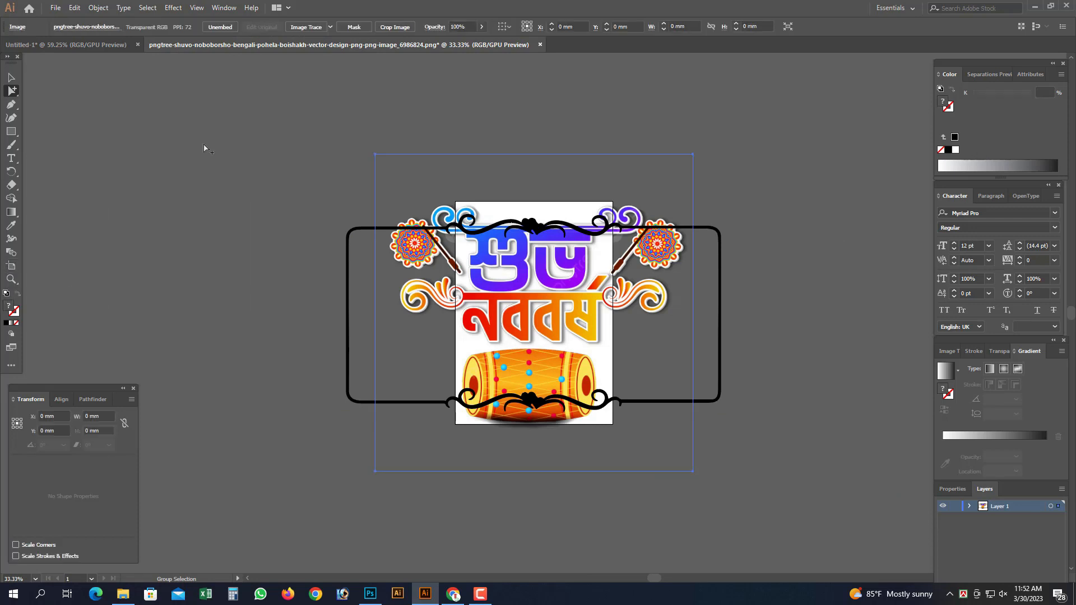
key(v)
drag(533, 154, 536, 230)
key(Delete)
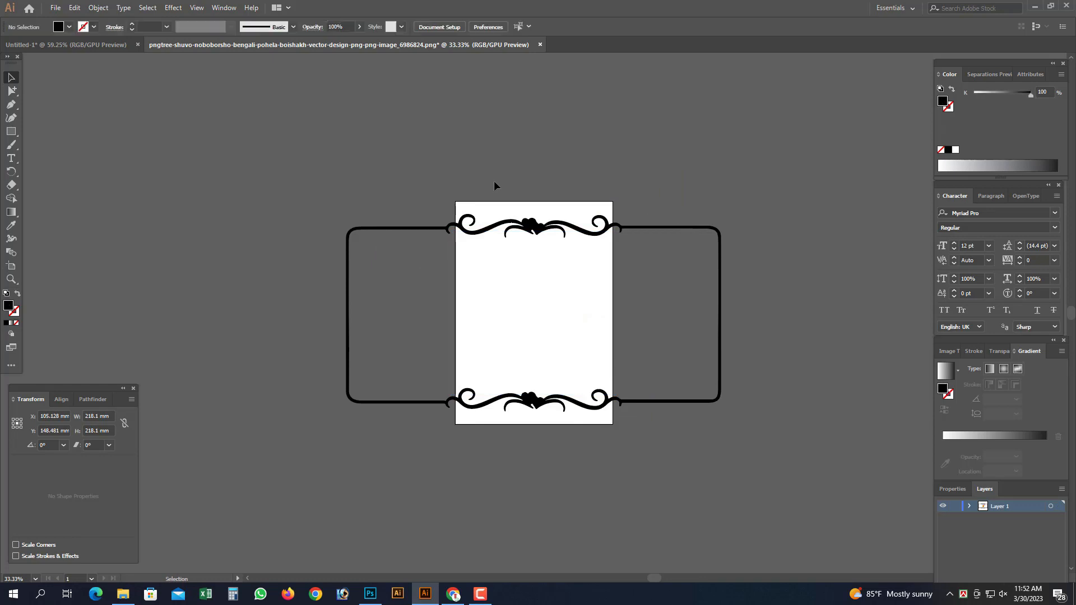
Step: Fit the artboard to the border frame and enlarge it by hand to about 560.3 × 310.22 mm
click(11, 266)
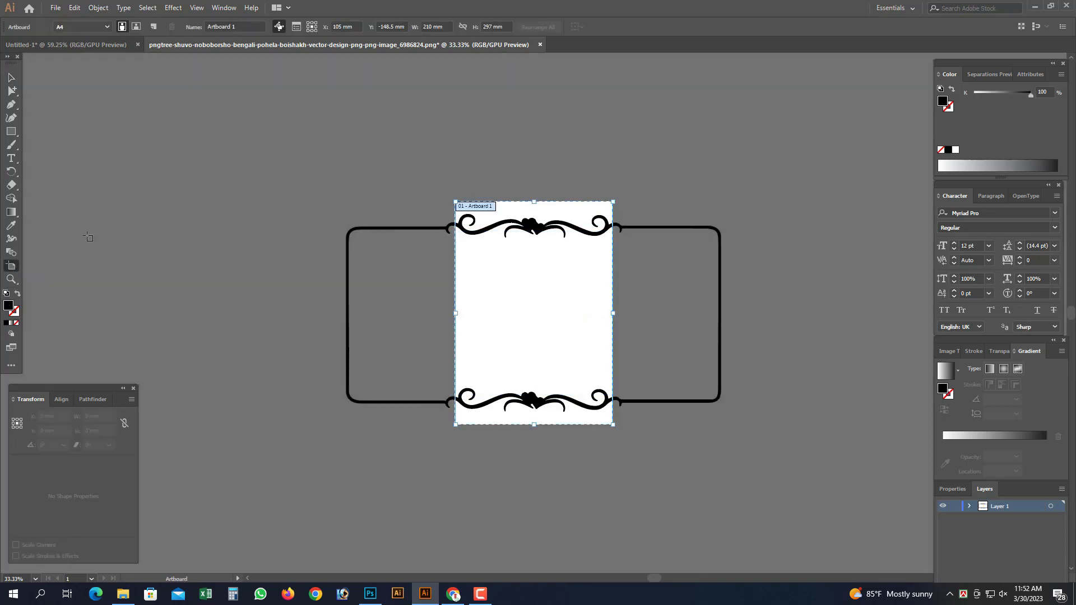
click(83, 26)
click(79, 43)
drag(346, 215, 312, 197)
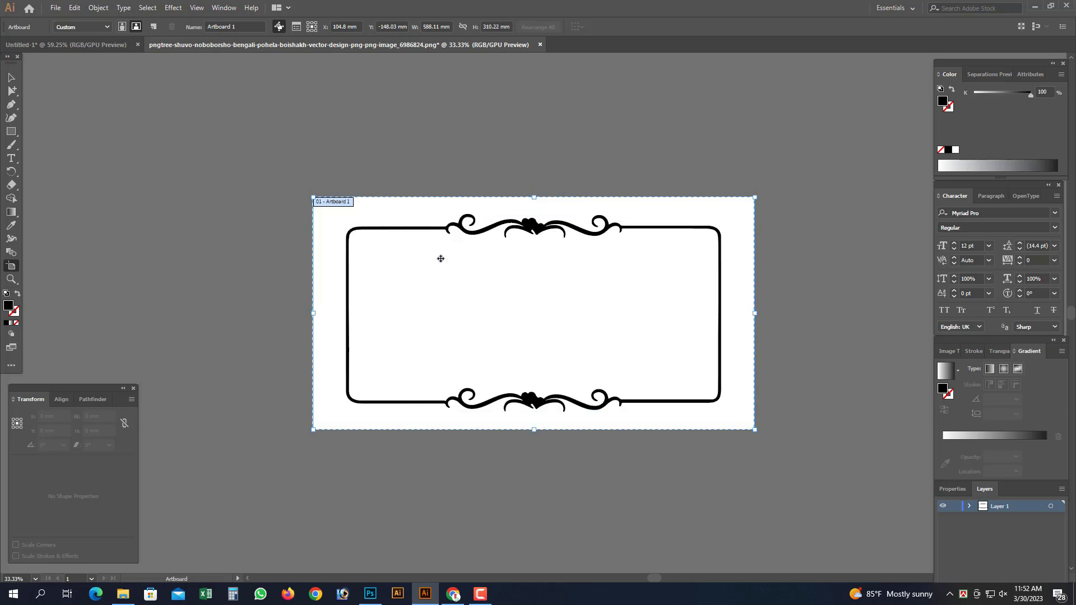
drag(315, 313, 325, 312)
click(12, 90)
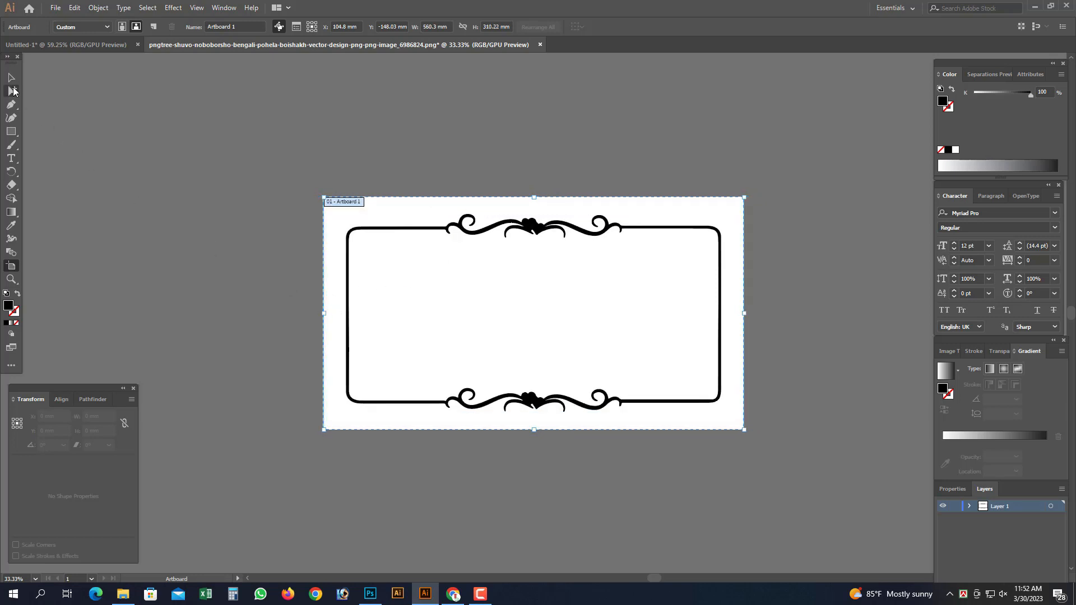
Step: Paste the PNG artwork back inside the border frame and move it down below the upper flourish
key(ctrl+v)
click(283, 125)
click(547, 266)
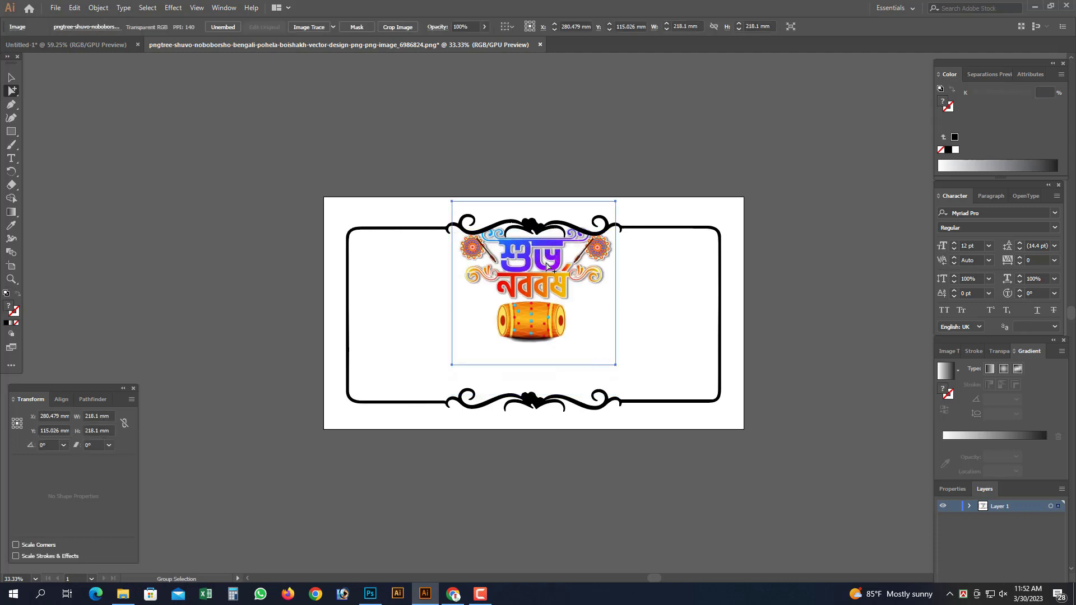
click(549, 166)
key(ctrl+0)
drag(659, 366, 618, 385)
Step: Show the rulers and place a vertical guide through the horizontal centre of the border frame
click(795, 160)
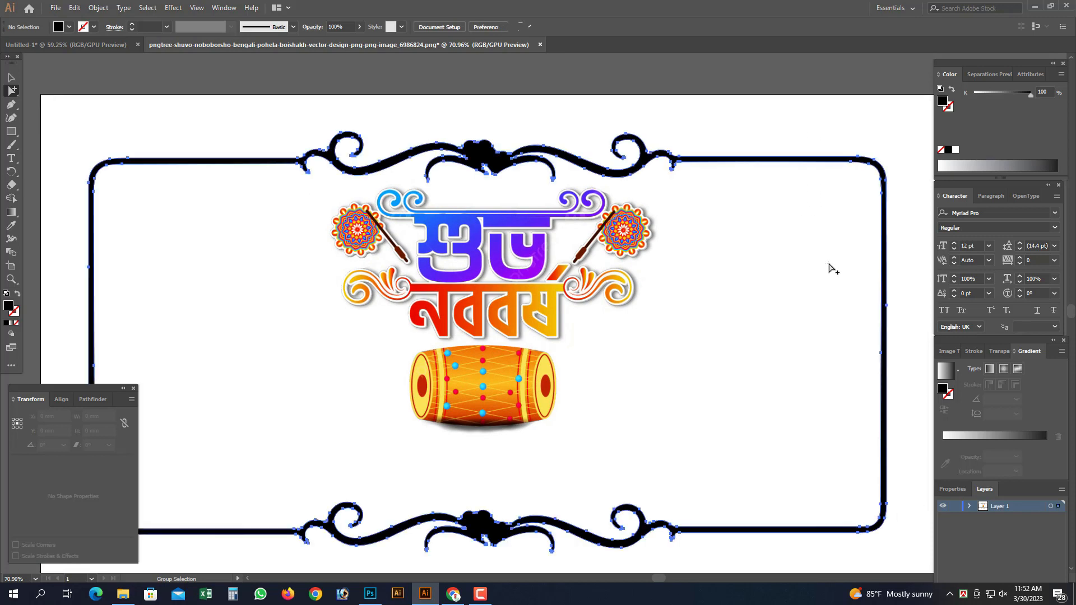
click(10, 79)
scroll(490, 121, up, 4)
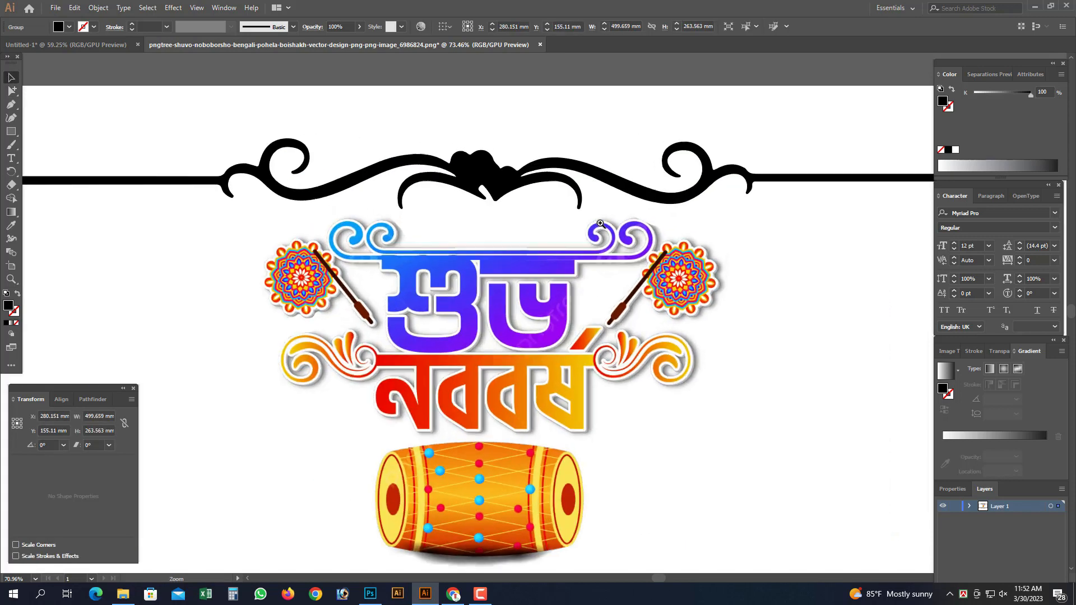
key(ctrl+r)
drag(443, 57, 483, 159)
click(571, 104)
key(ctrl+minus)
key(ctrl+minus)
key(ctrl+minus)
key(ctrl+minus)
key(ctrl+minus)
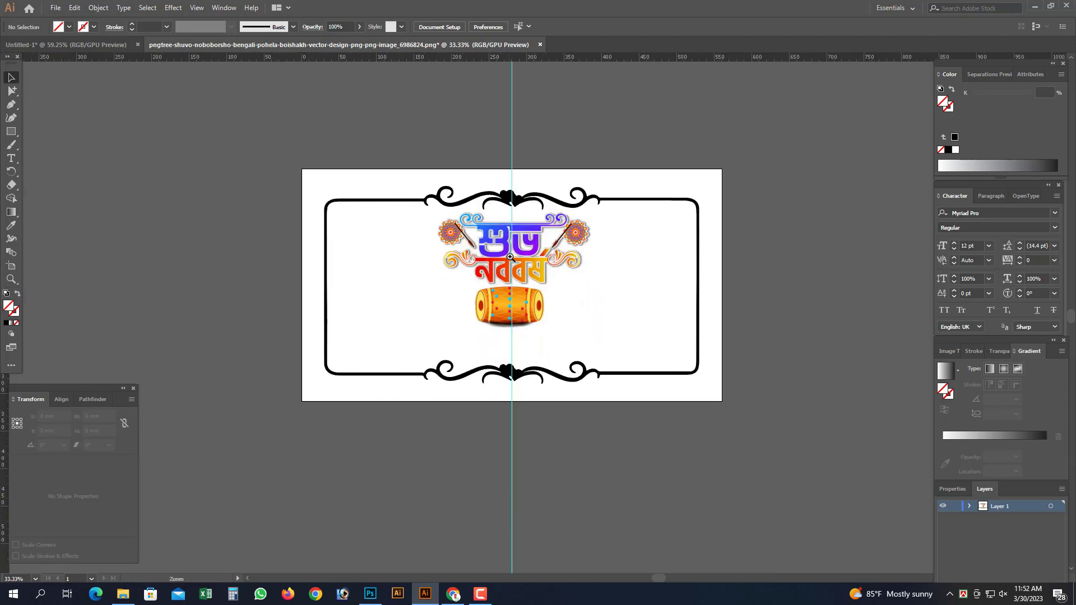
Step: Check the PNG artwork's alignment within the frame against the vertical centre guide
scroll(552, 242, up, 3)
click(552, 242)
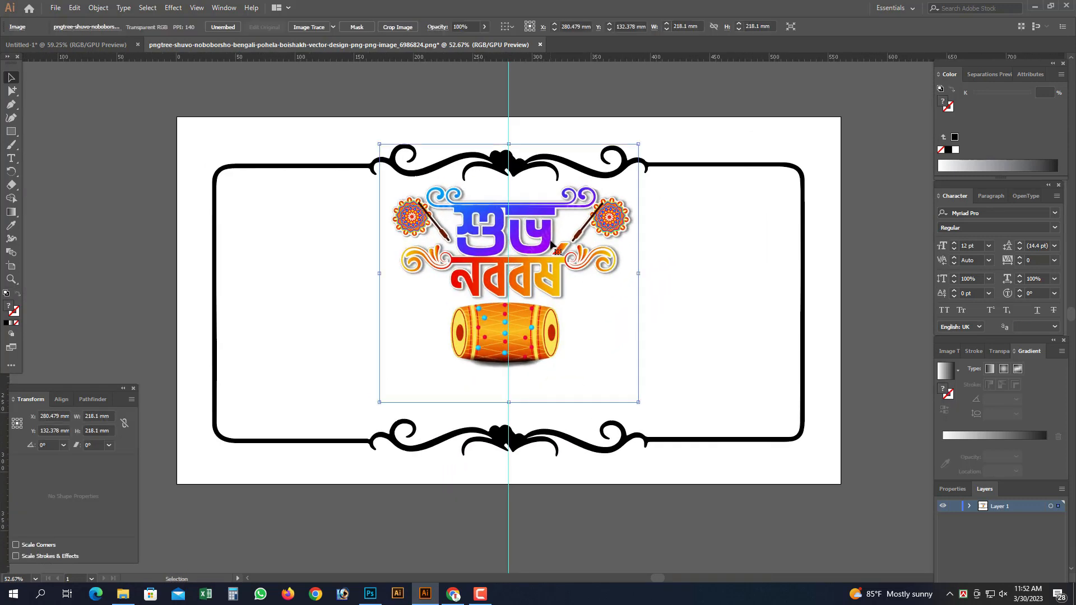
click(608, 126)
click(572, 263)
click(672, 271)
key(ctrl+minus)
key(ctrl+minus)
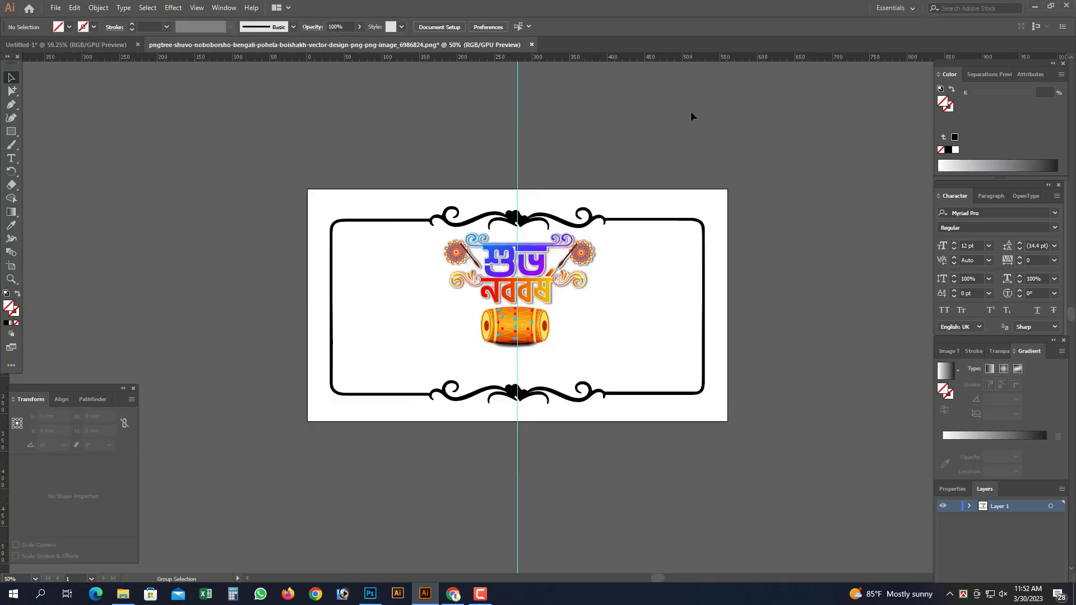
Step: Add a placeholder text object beside the artboard, enlarge it to about 85.79 pt and move it clear of the frame
click(6, 91)
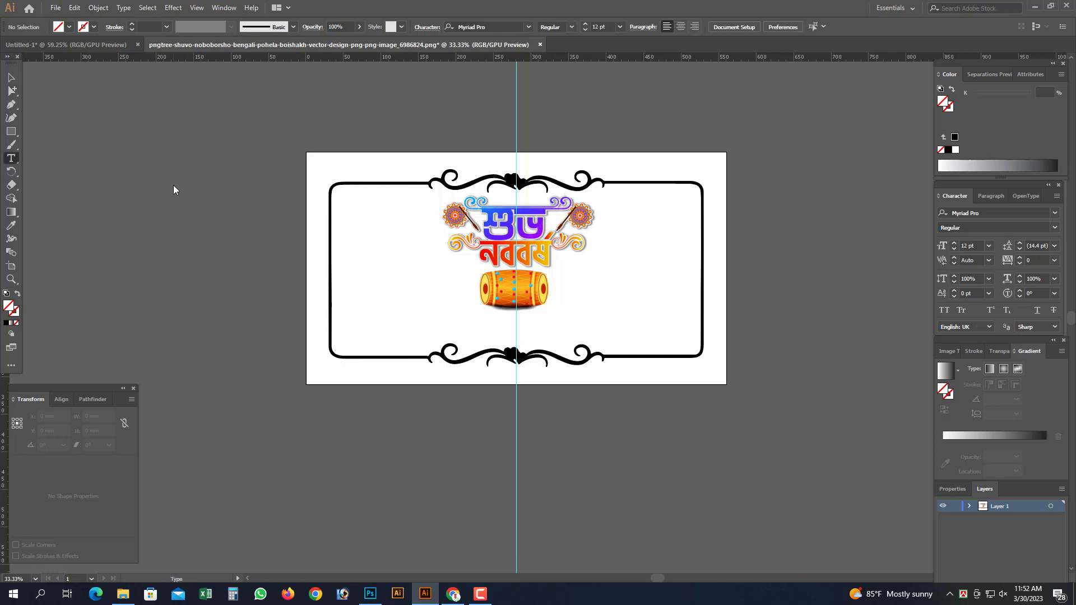
click(180, 202)
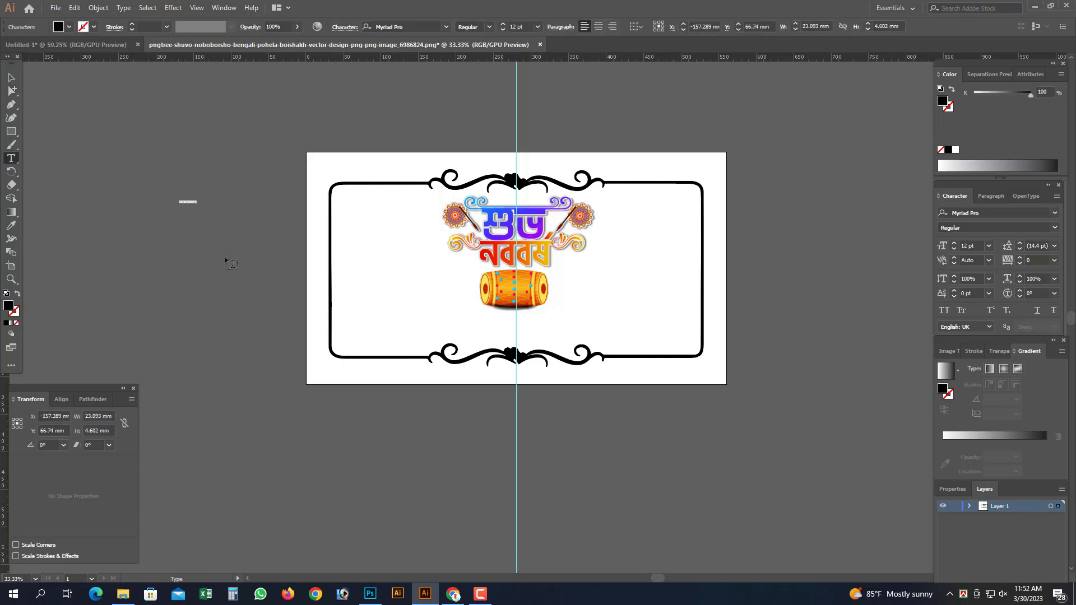
click(10, 81)
drag(199, 208, 306, 244)
scroll(495, 300, left, 5)
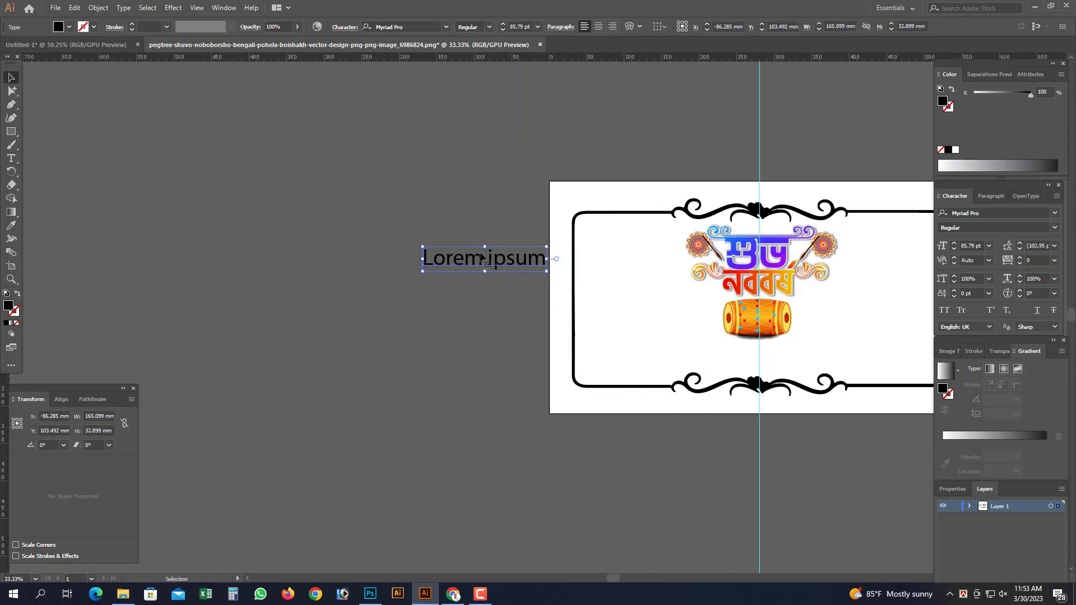
drag(480, 257, 366, 257)
Step: Set the placeholder text's font to Shorif Shishir ANSI V2
click(984, 211)
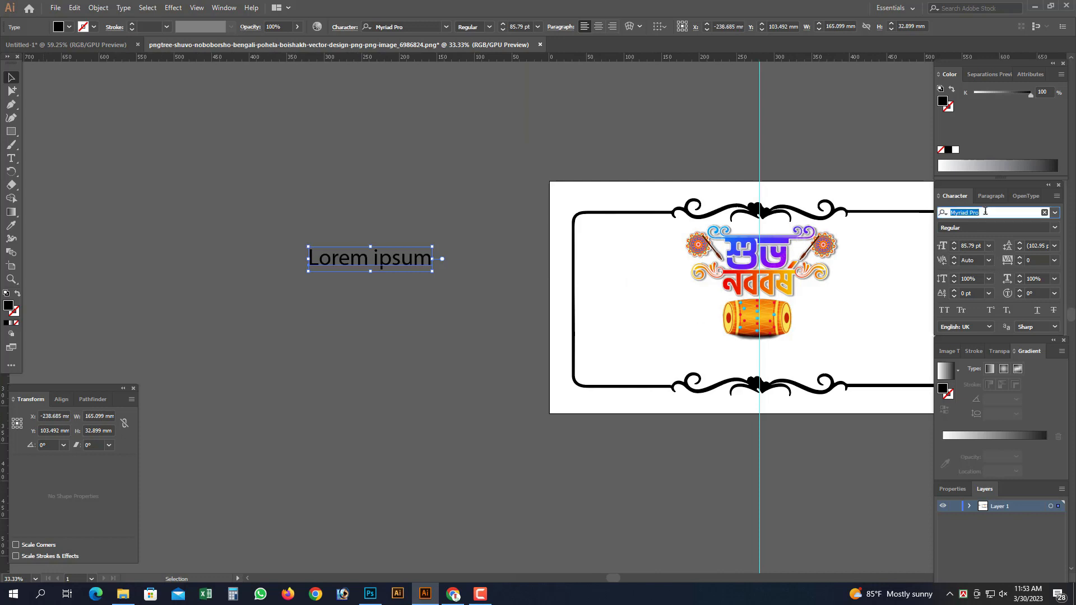
text(sh)
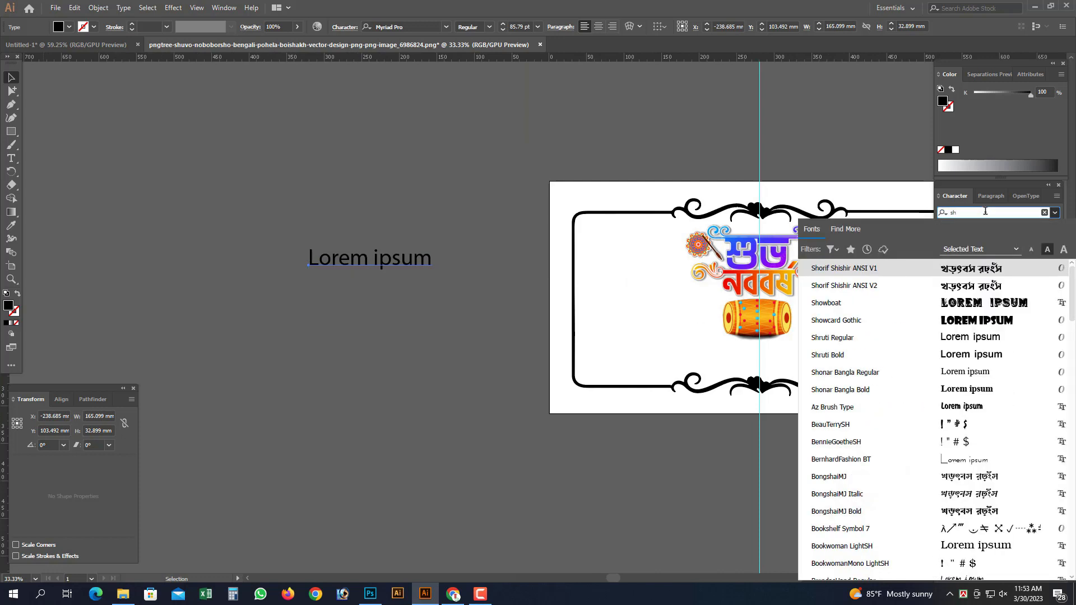
text(r)
key(BackSpace)
click(889, 287)
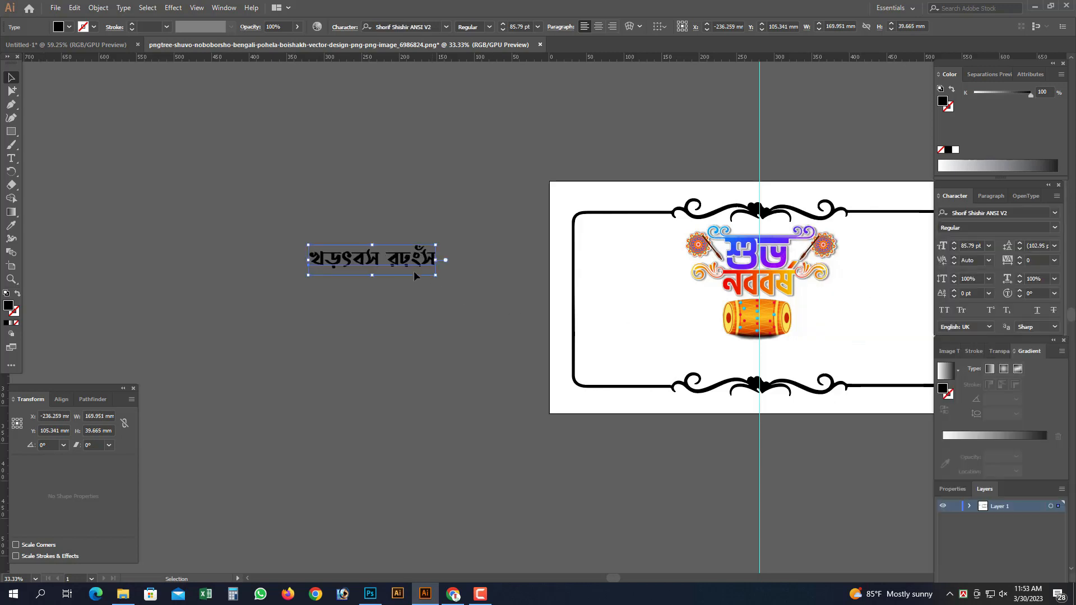
Step: Replace the placeholder text with "পান্তা ইলিশ আর ভর্তা ভাজি" and move it farther away from the artboard
double_click(392, 262)
key(ctrl+a)
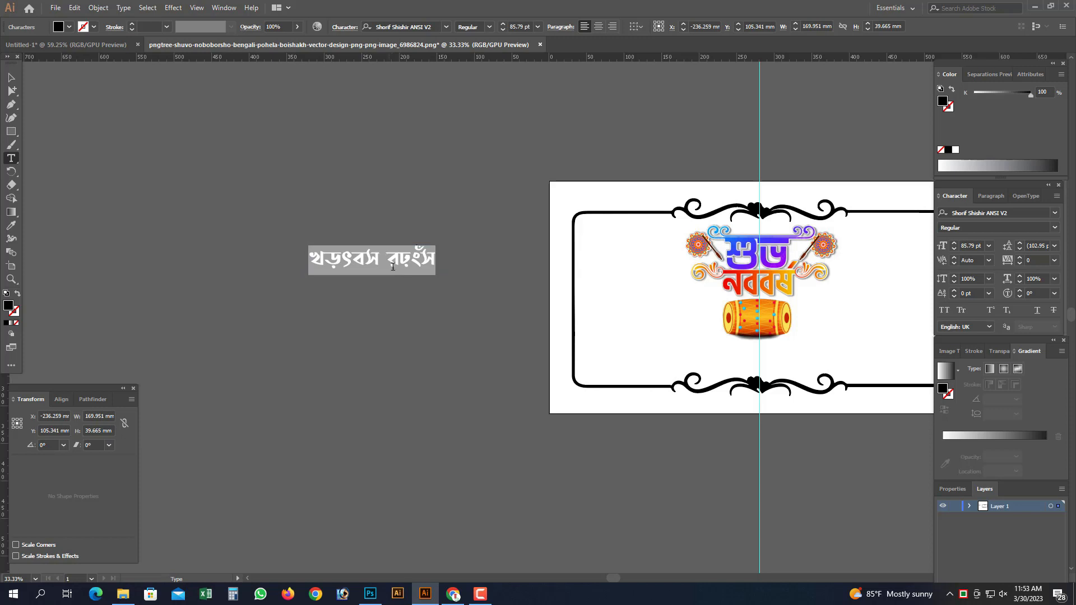
text(ন্ত)
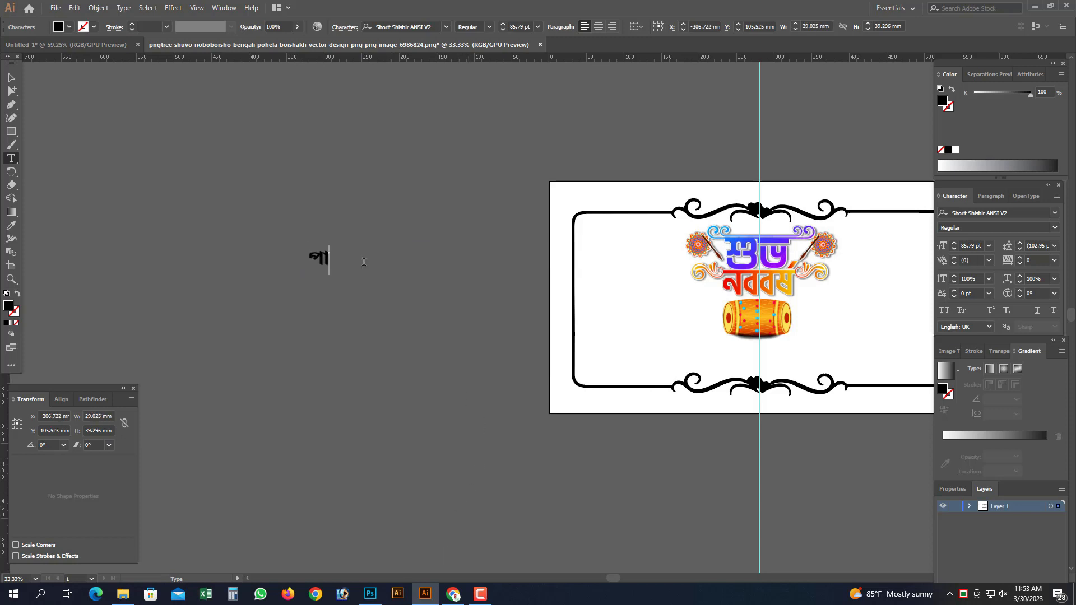
text(া ইলিশ)
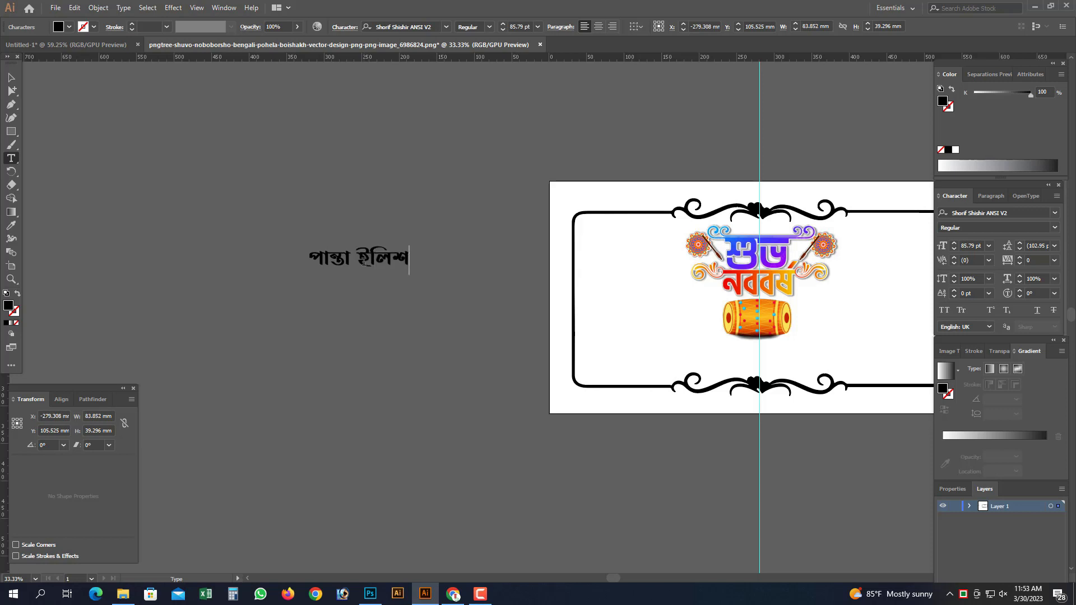
text( আর ভর্তা ভাজি)
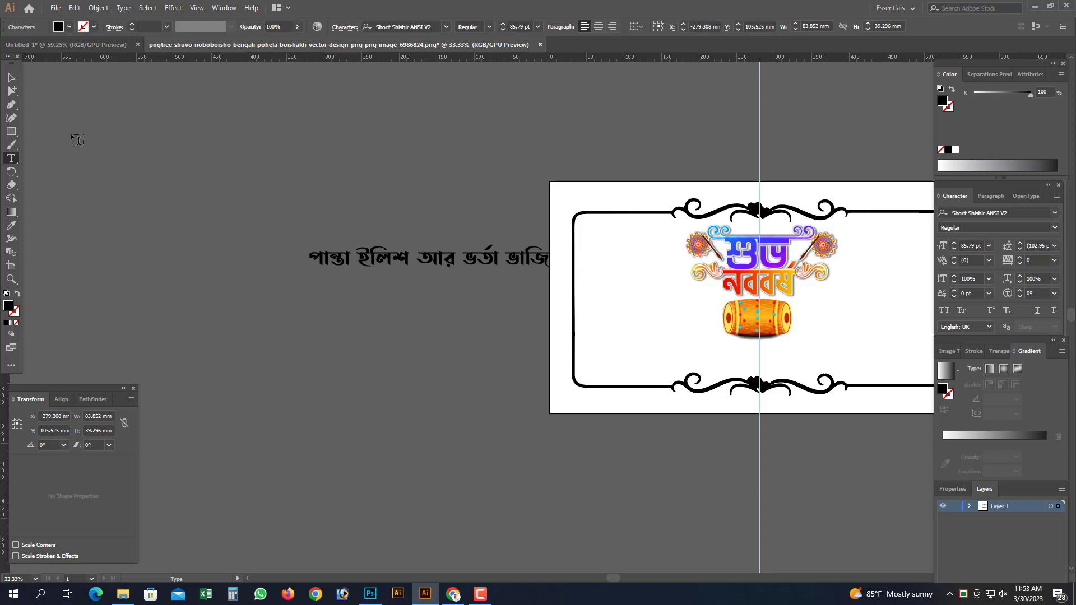
click(12, 90)
drag(418, 233, 299, 208)
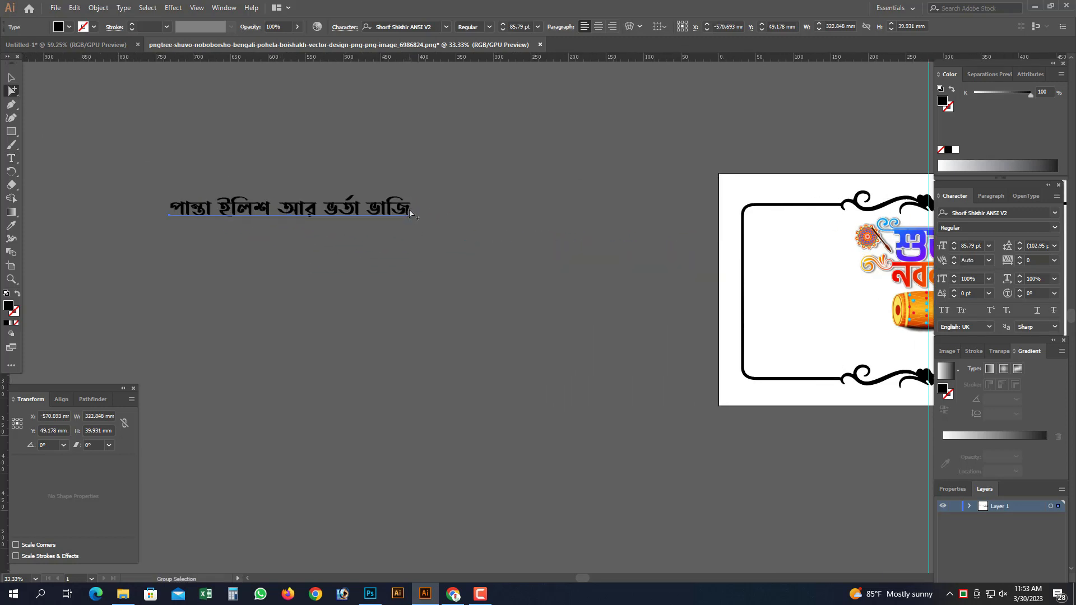
Step: Complete the first verse line by appending "বাঙ্গালীর প্রাণ" to the text
text(t)
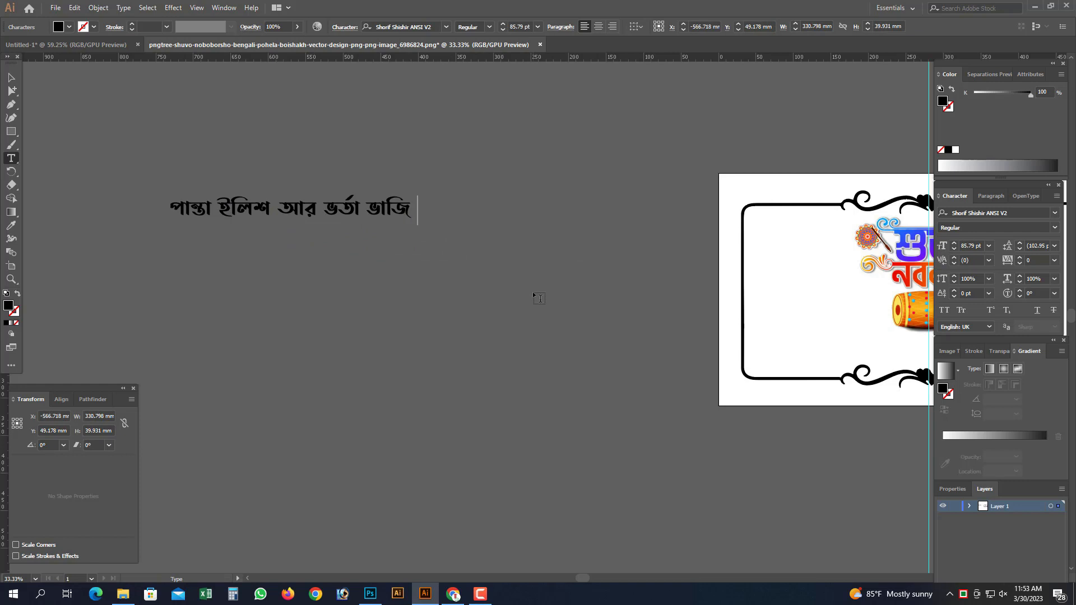
text( বাঙ্গালী)
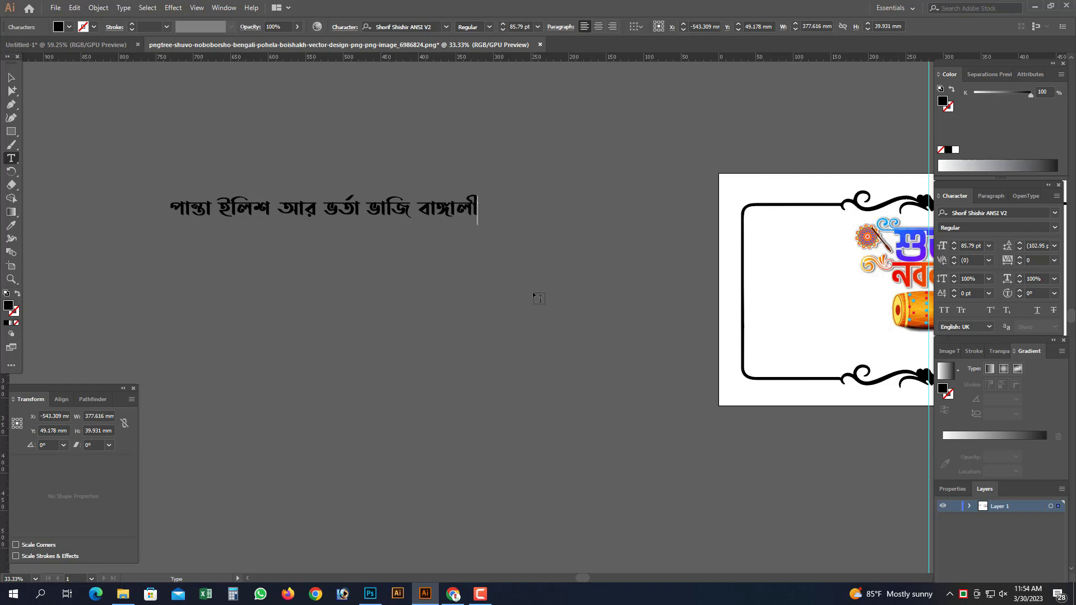
text(র প্রাণ)
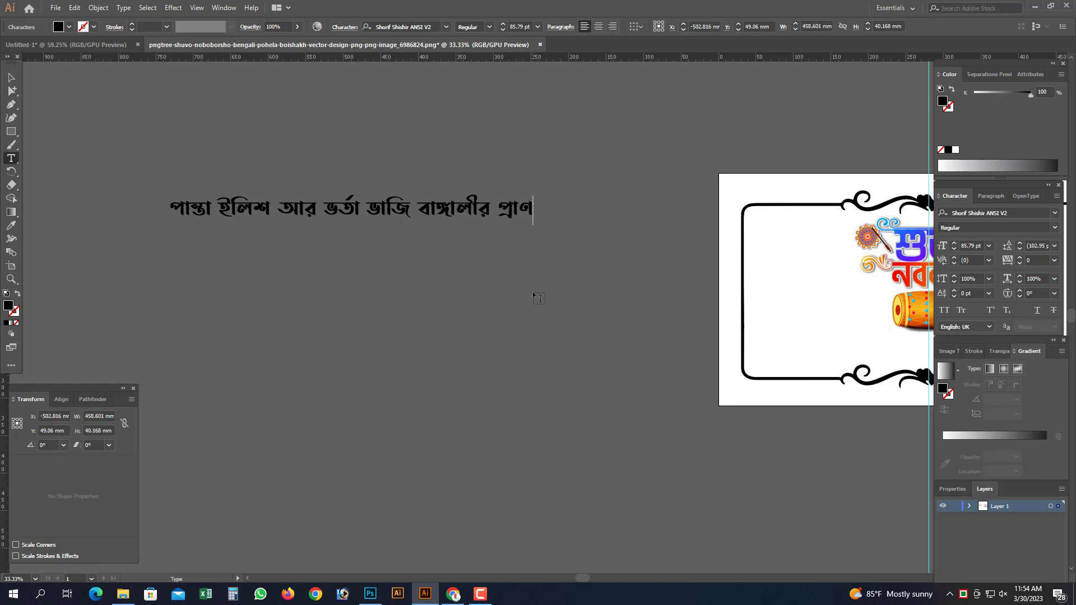
click(19, 93)
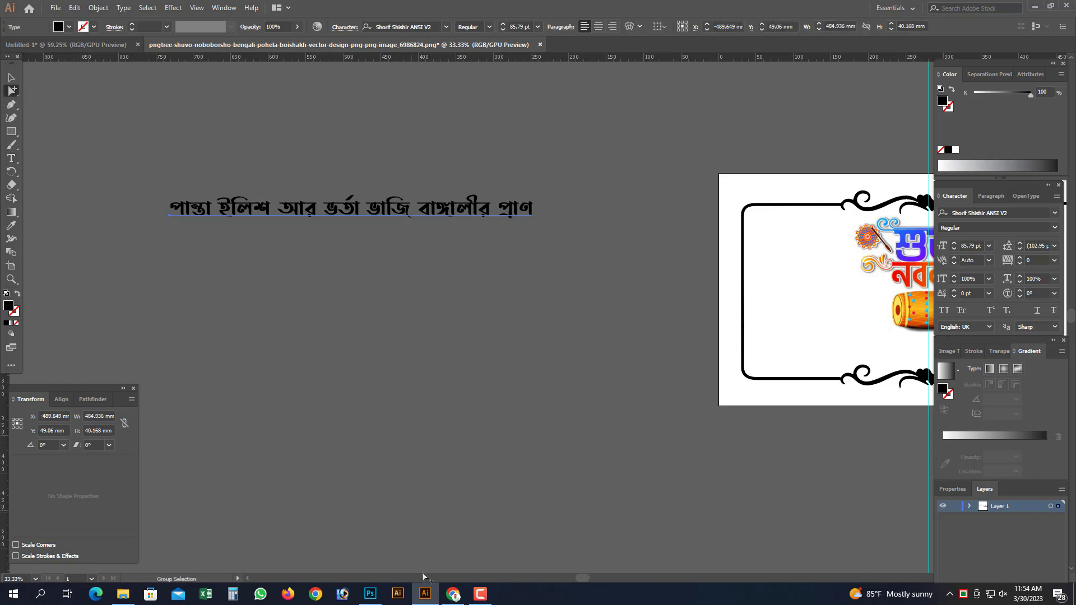
Step: Add a second verse line reading "নতুন বছরে সবাই গাইবো বৈশাখের গান।"
key(Return)
key(Return)
text(ন)
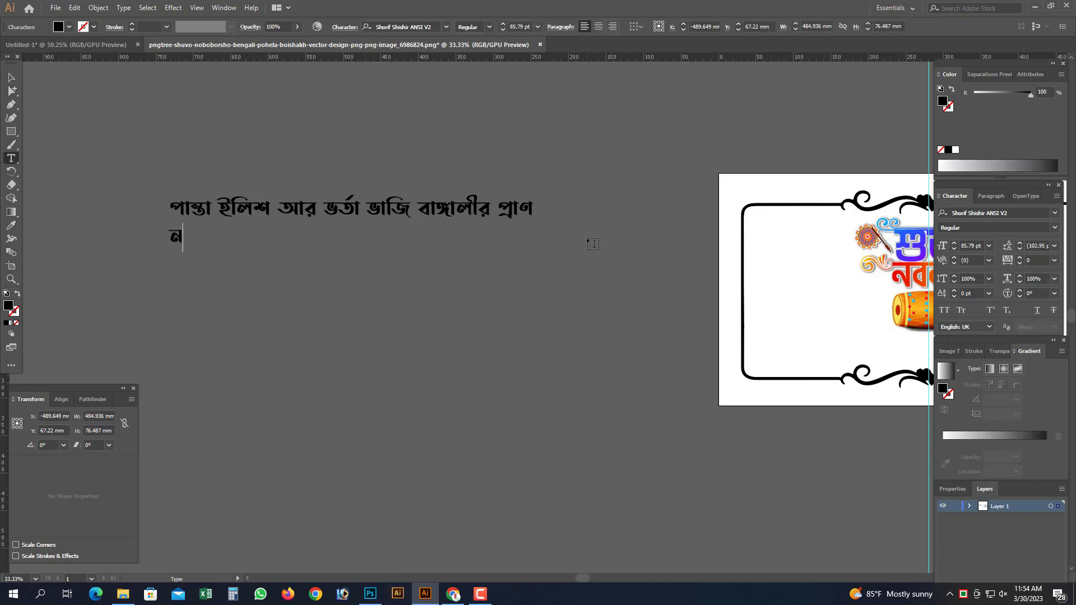
text(তুন বছরে )
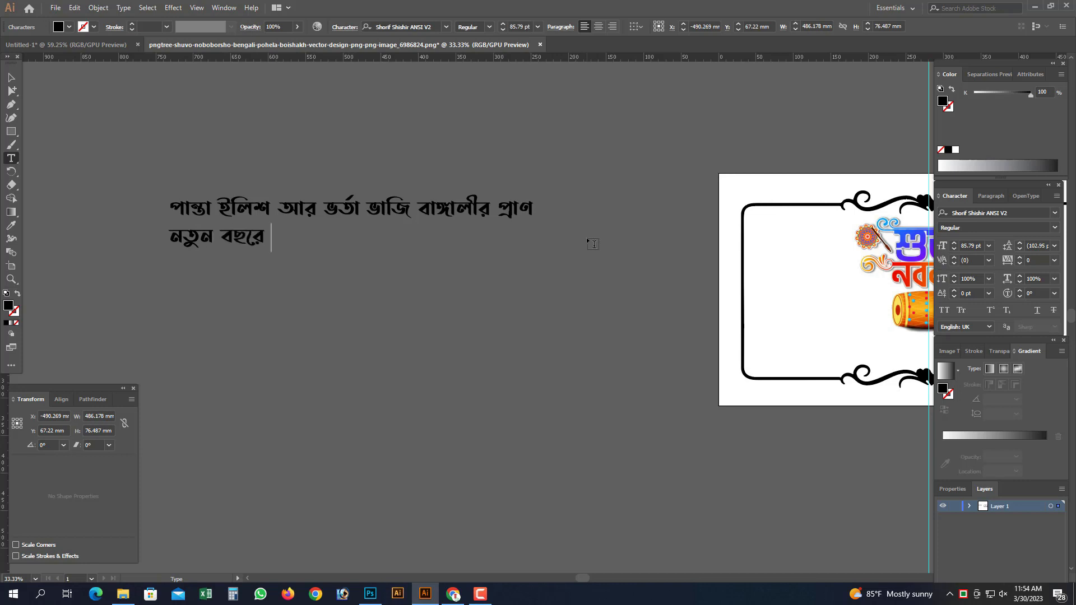
text(সবাই)
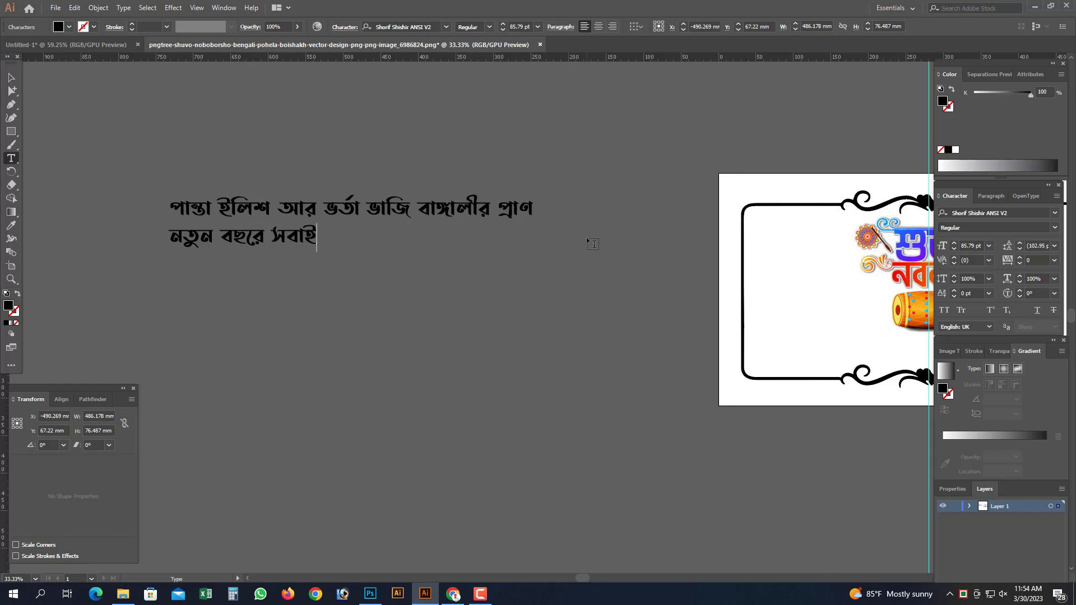
text( গাইবো)
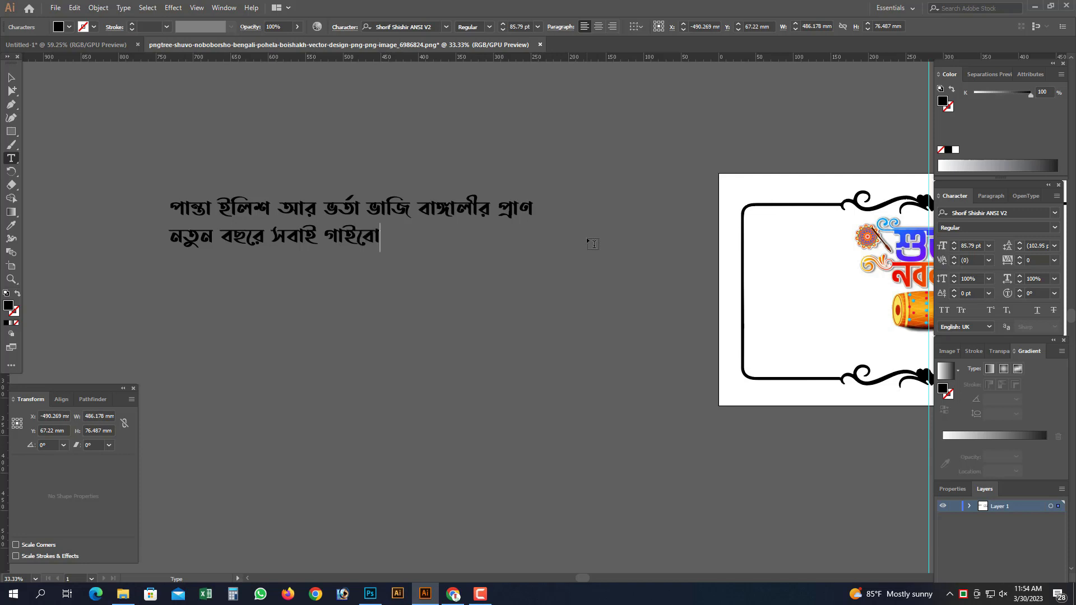
text( বৈশােখর )
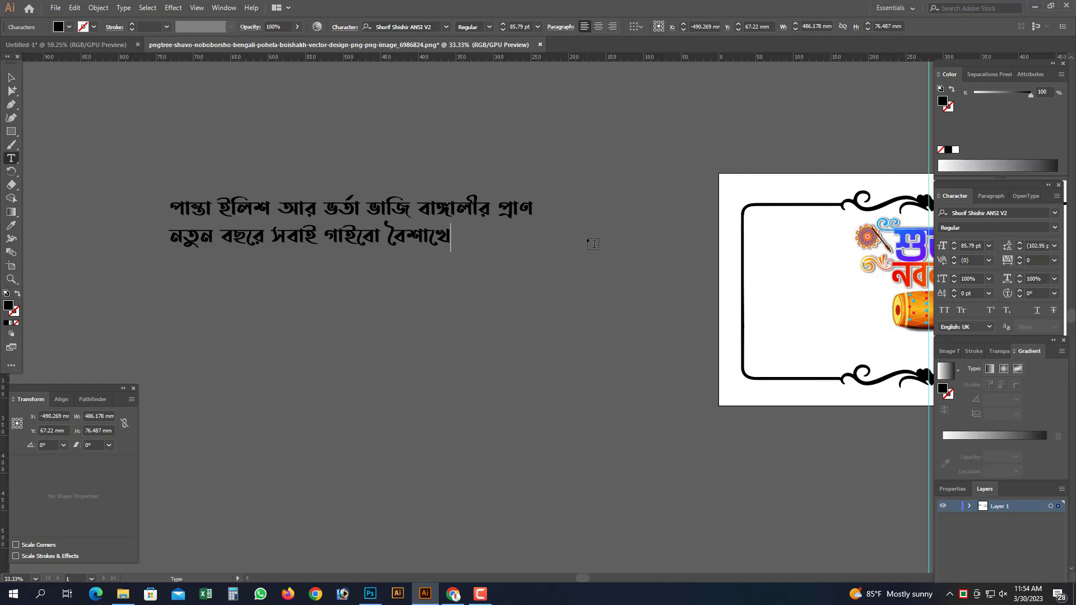
text(গান।)
Step: Add a third verse line reading "এসো হে বৈশাখ এসো এসো।" and deselect the text
key(Return)
text(এসো )
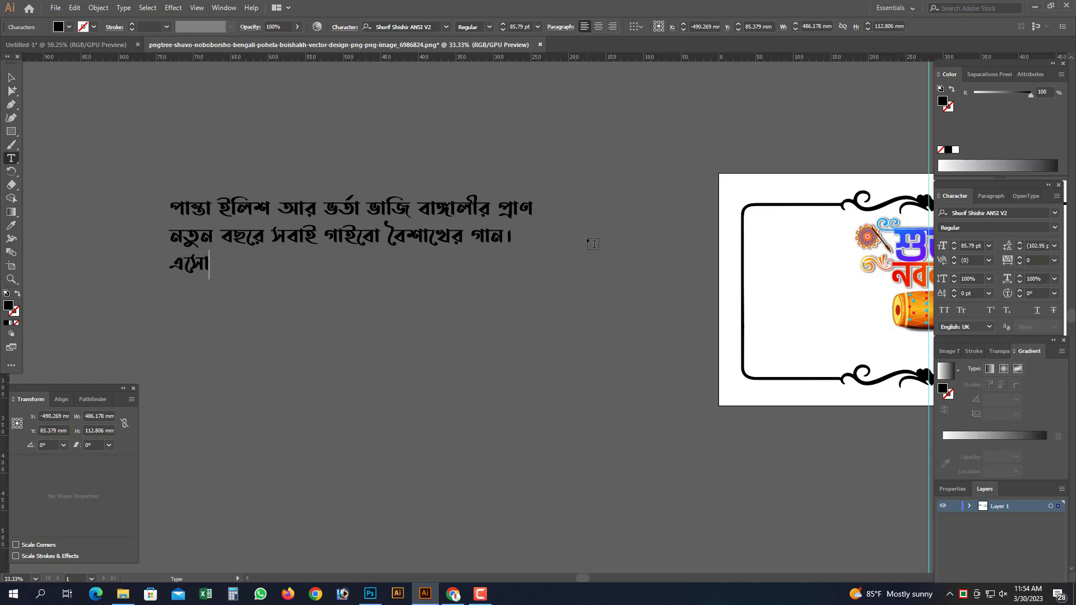
text(হে বৈশা)
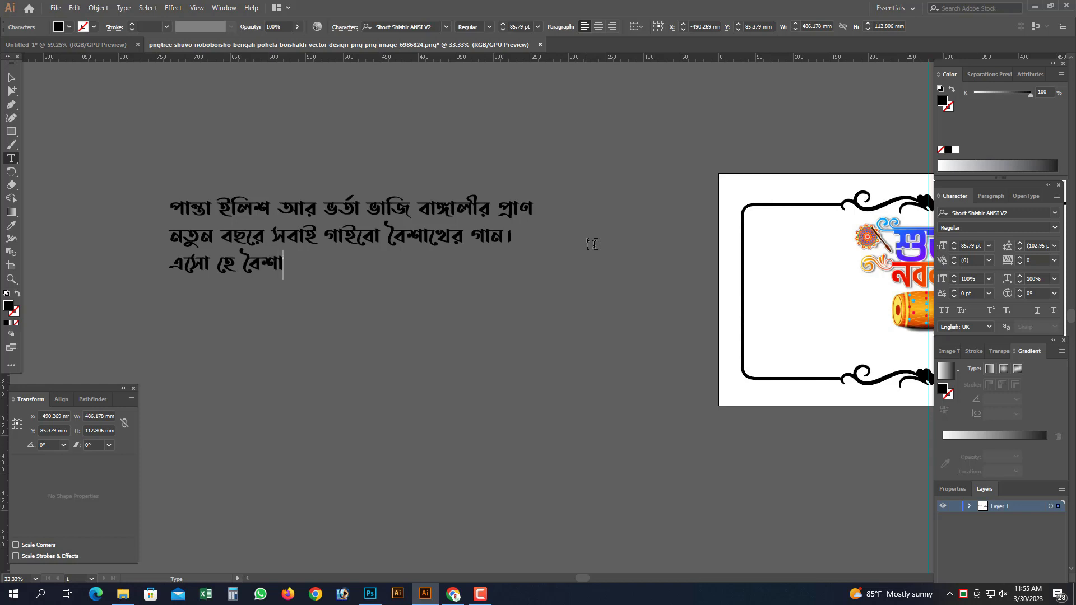
text(খ এসো এ)
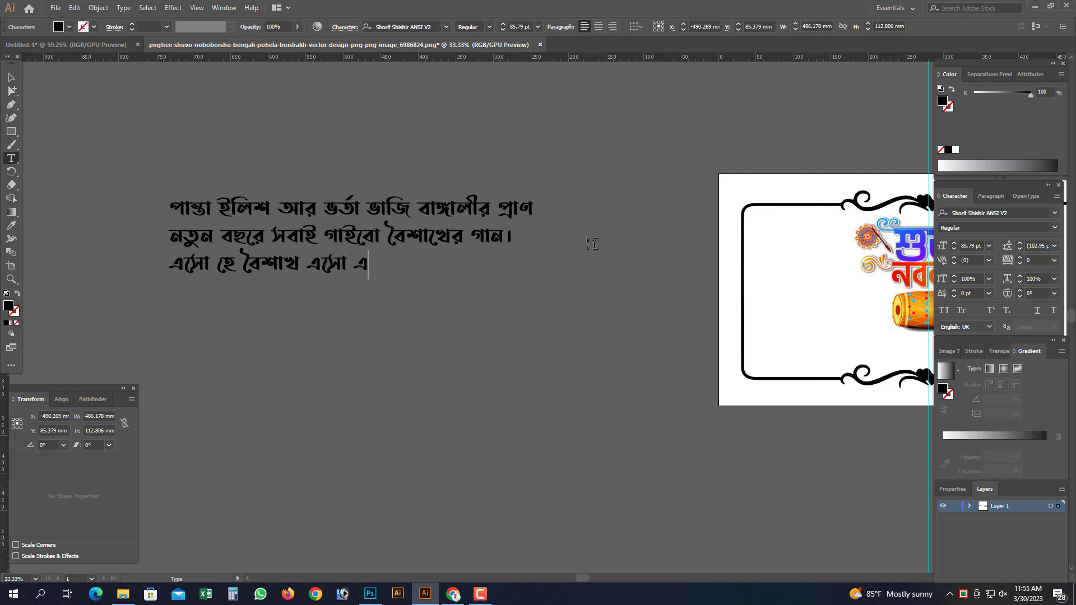
text(সো।)
click(11, 91)
click(548, 111)
Step: Move the verse text block lower beside the artboard and set its paragraph alignment to center
key(ctrl+minus)
key(ctrl+minus)
key(ctrl+minus)
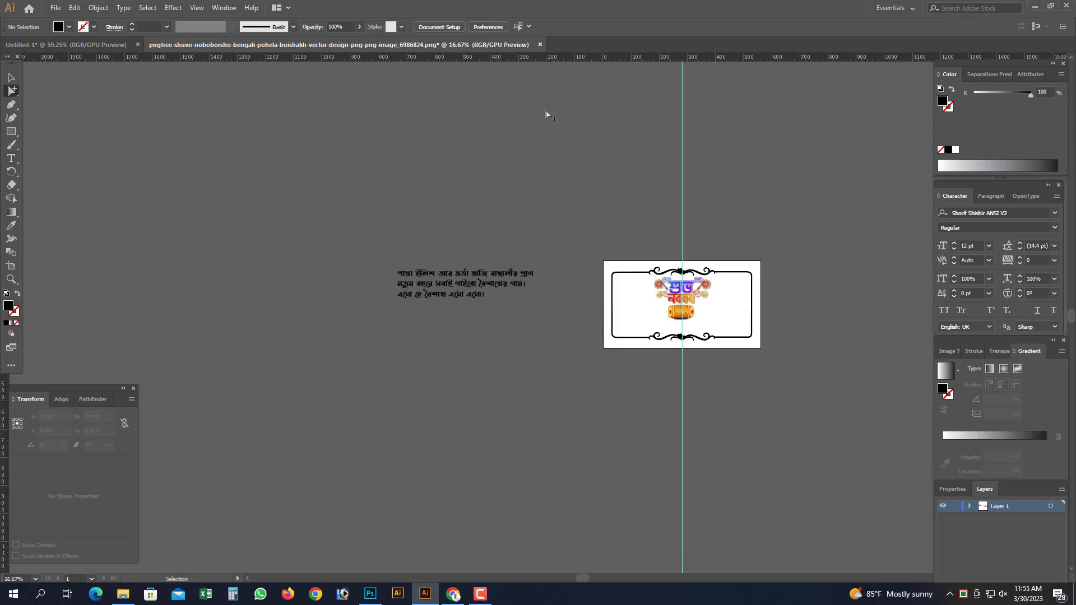
drag(489, 274, 355, 257)
scroll(388, 312, up, 5)
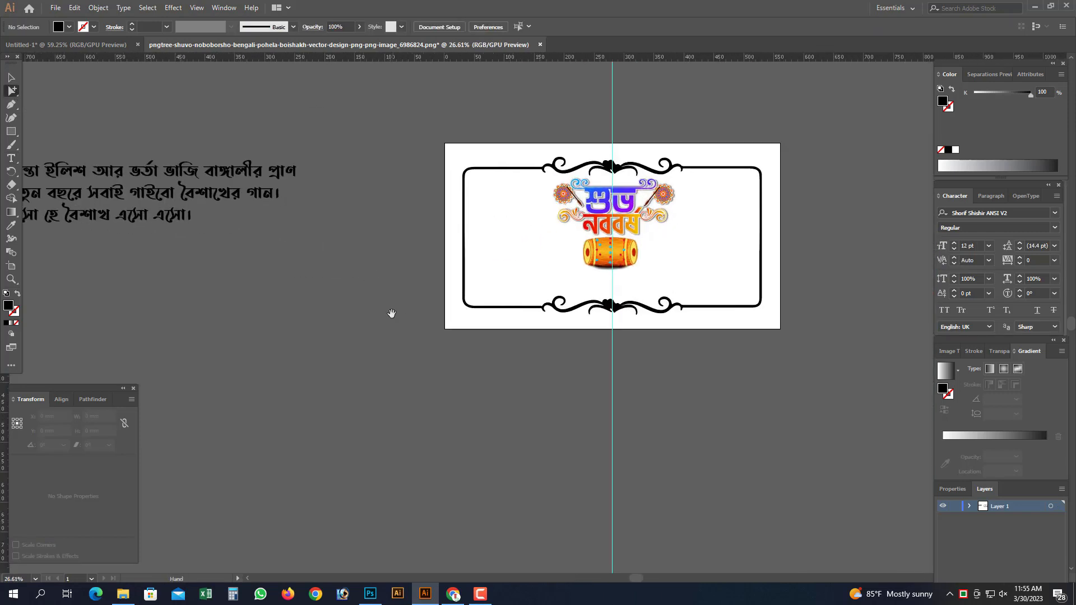
drag(238, 196, 358, 283)
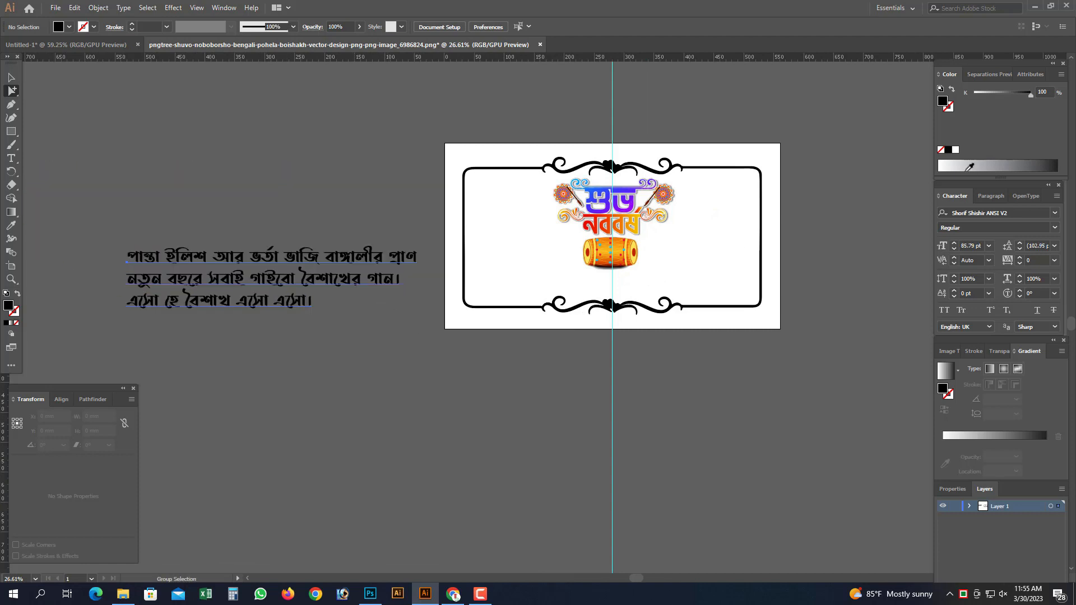
click(987, 195)
click(961, 213)
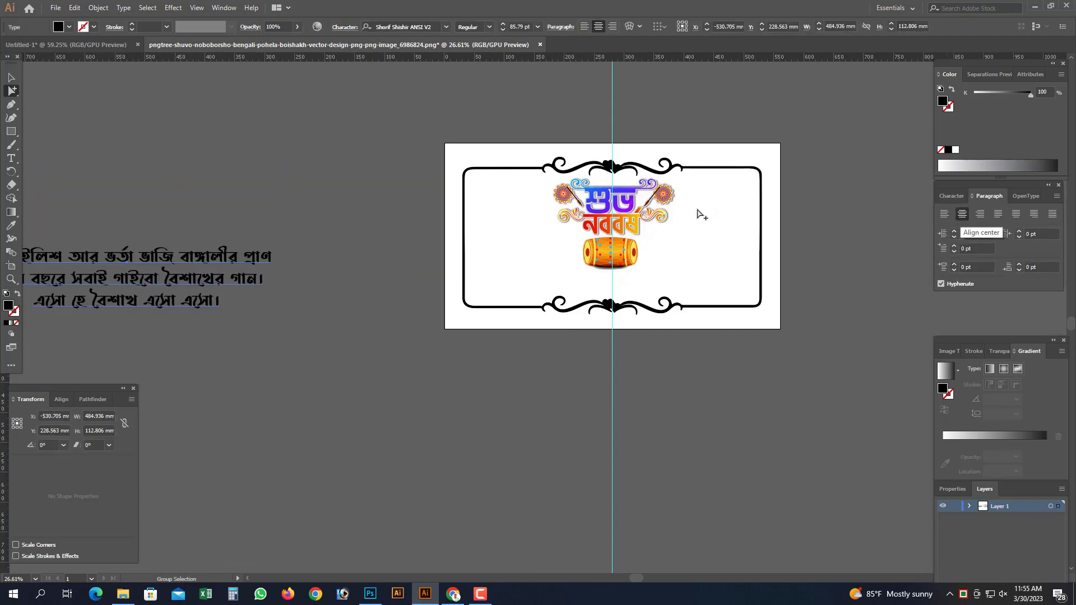
Step: Scale the verse down to about 189 mm wide and center it on the vertical guide between the drum and the lower border ornament
click(12, 78)
drag(280, 280, 636, 282)
scroll(672, 276, up, 5)
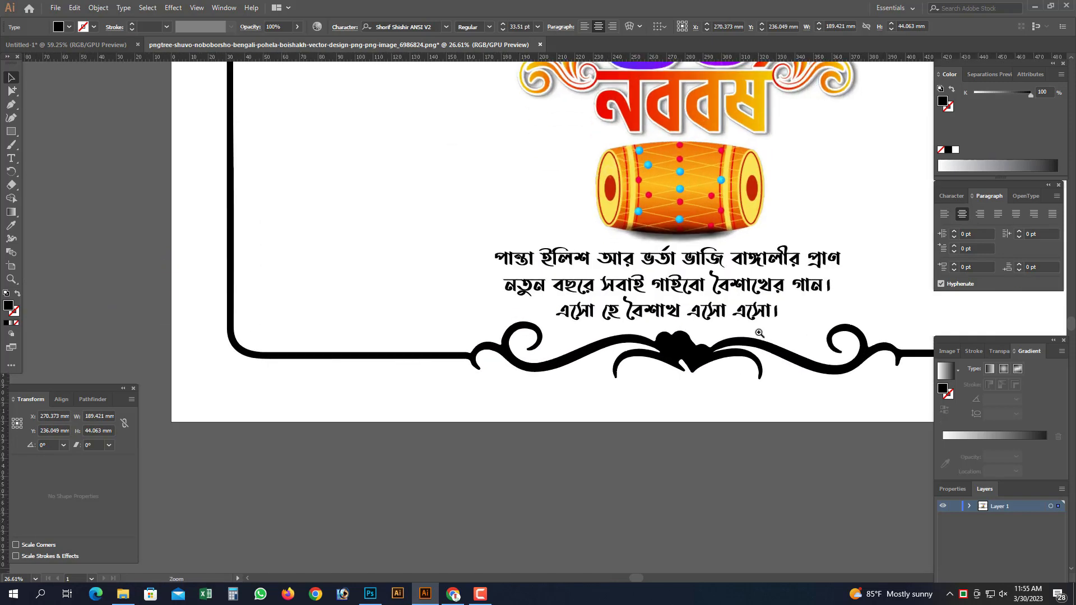
click(485, 293)
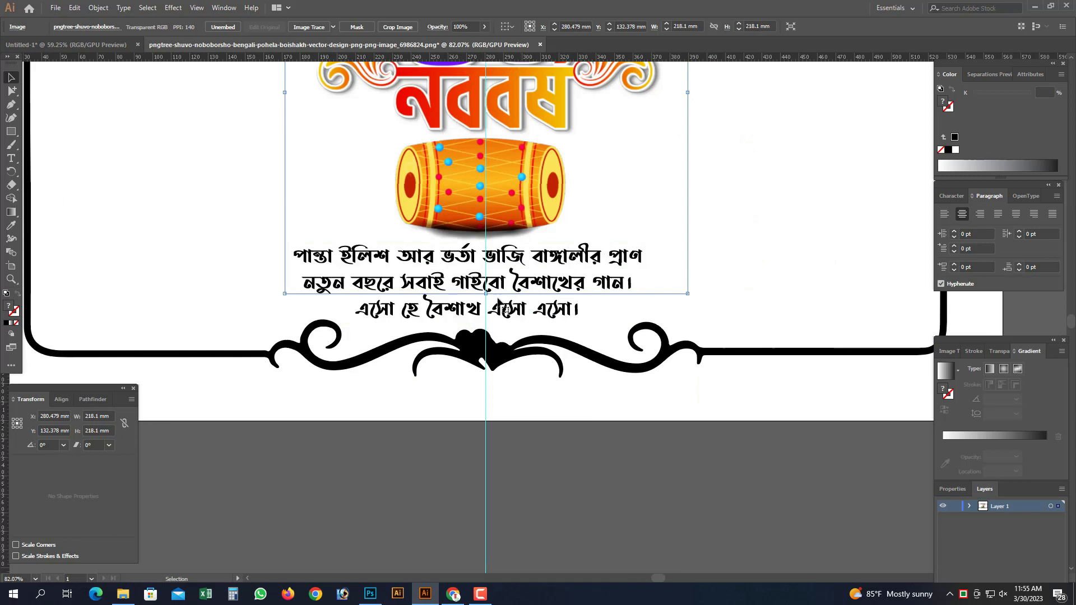
drag(485, 293, 546, 288)
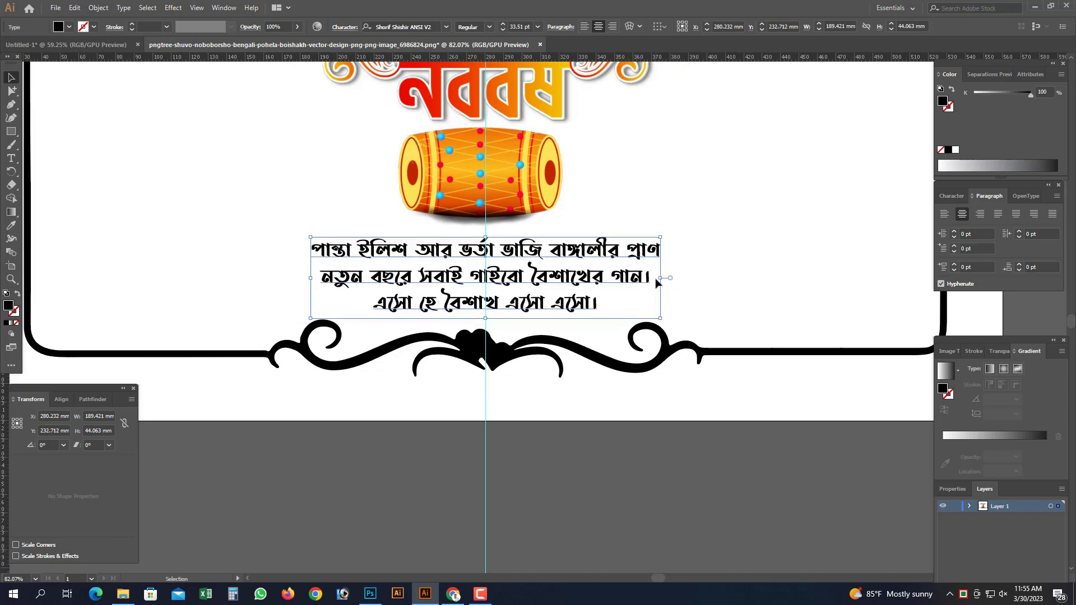
Step: Resize the verse from its center to about 226 mm wide and nudge it slightly up under the drum
drag(670, 277, 703, 278)
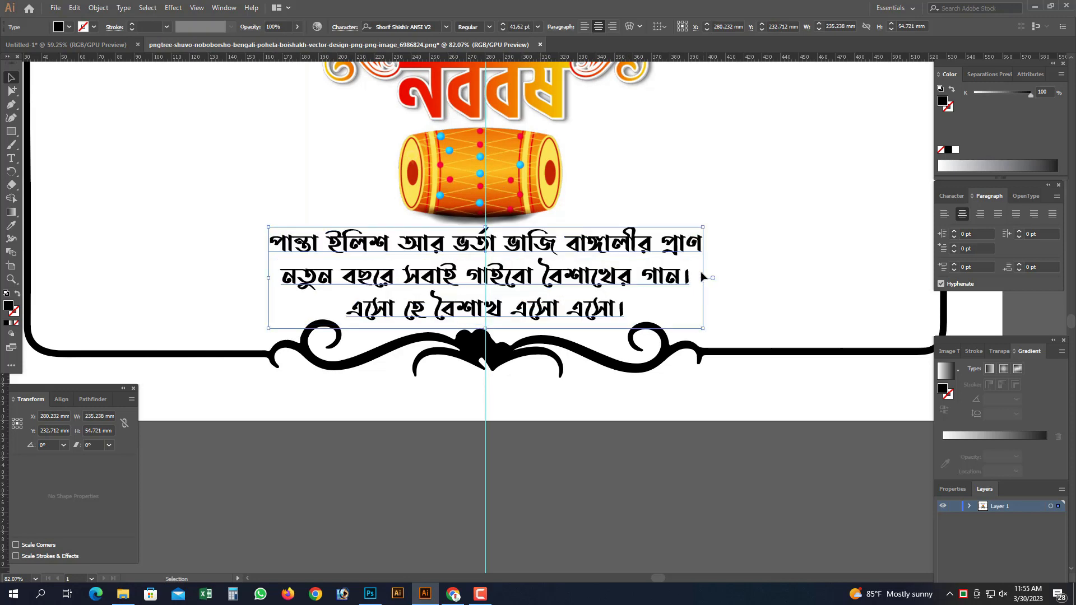
click(636, 448)
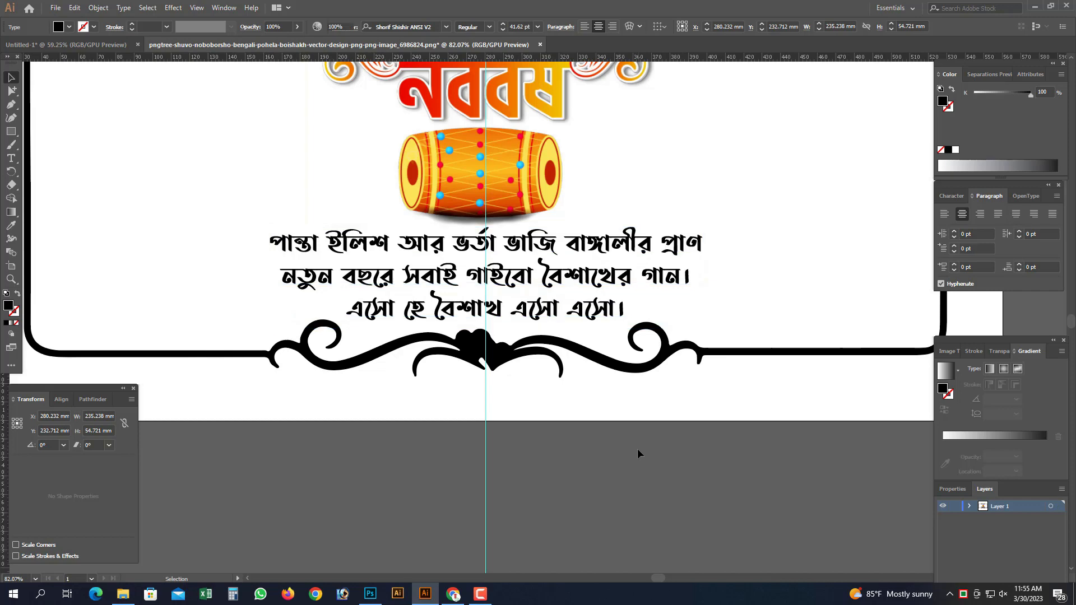
key(ctrl+minus)
key(ctrl+minus)
key(ctrl+minus)
scroll(563, 316, up, 3)
click(627, 293)
drag(640, 294, 634, 292)
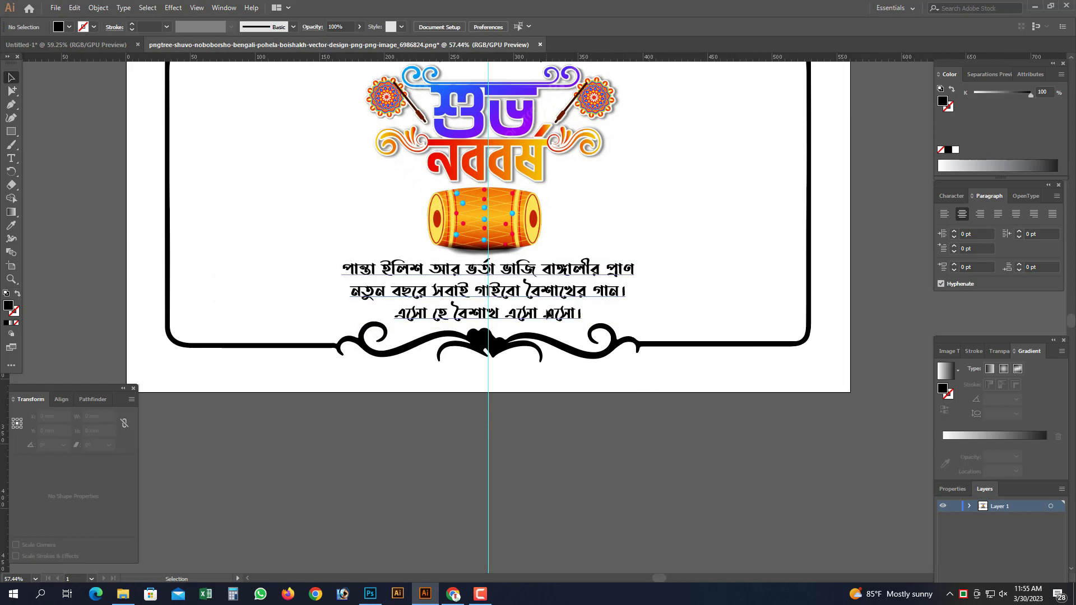
drag(544, 274, 544, 271)
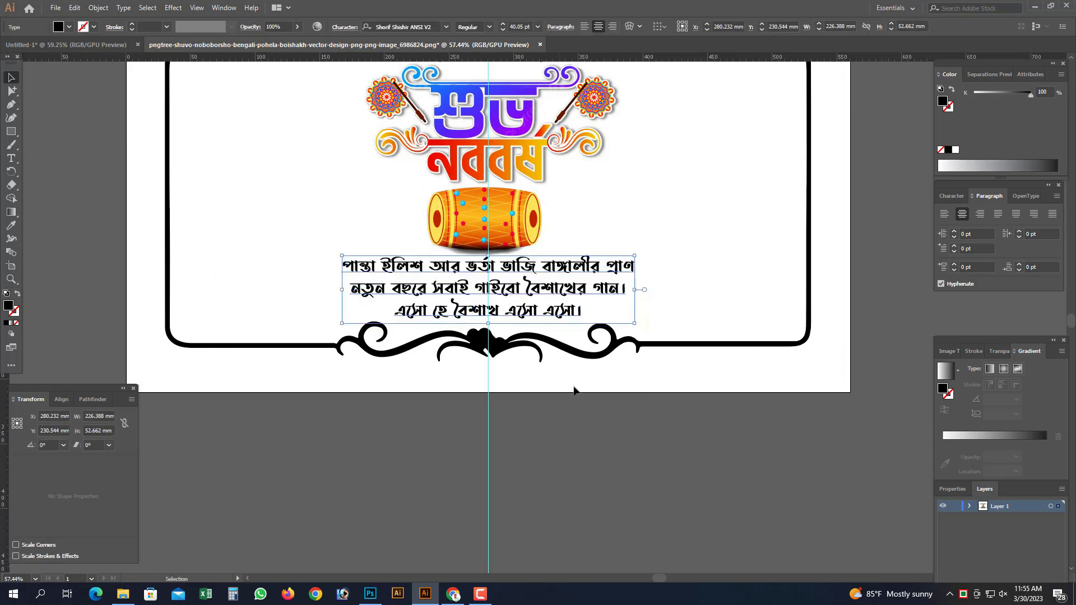
click(575, 395)
Step: Examine the whole artboard to judge how the frame, greeting artwork and verse sit together
click(12, 91)
key(ctrl+minus)
key(ctrl+minus)
key(ctrl+minus)
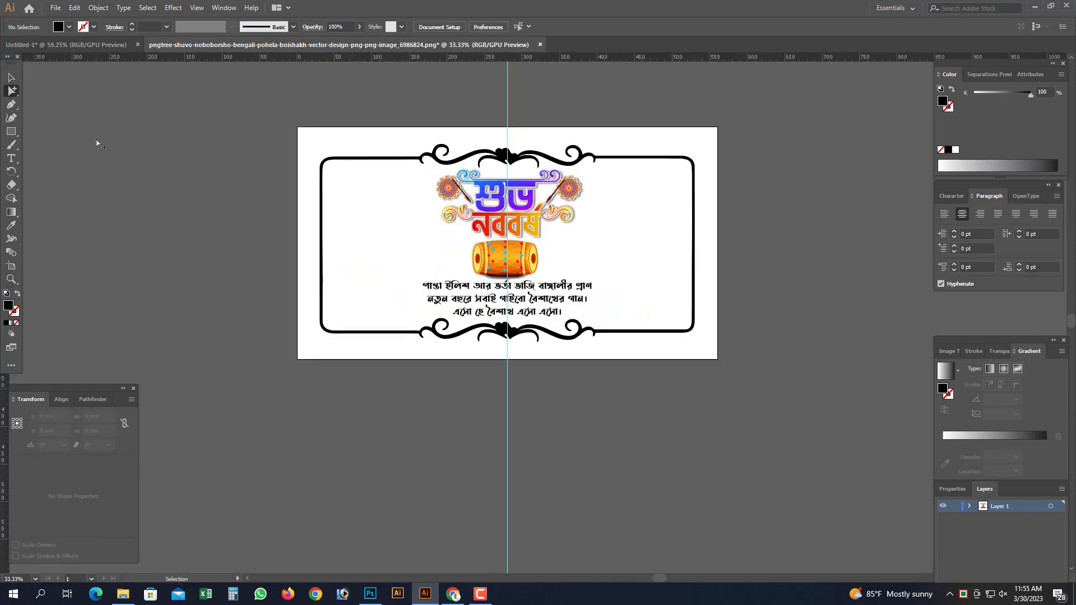
drag(365, 188, 331, 159)
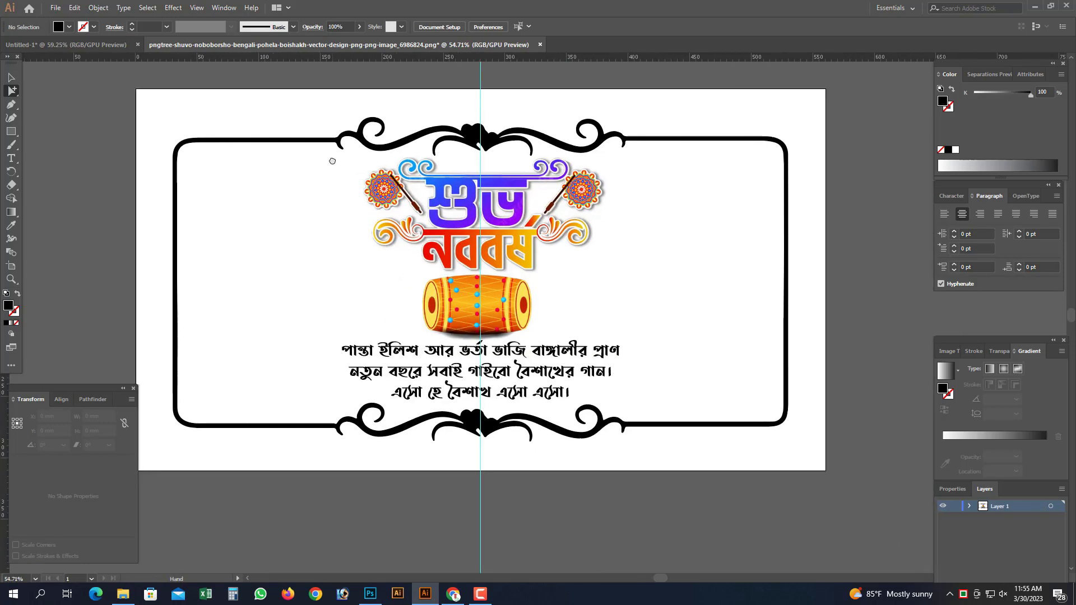
key(ctrl+minus)
key(ctrl+minus)
drag(408, 167, 380, 163)
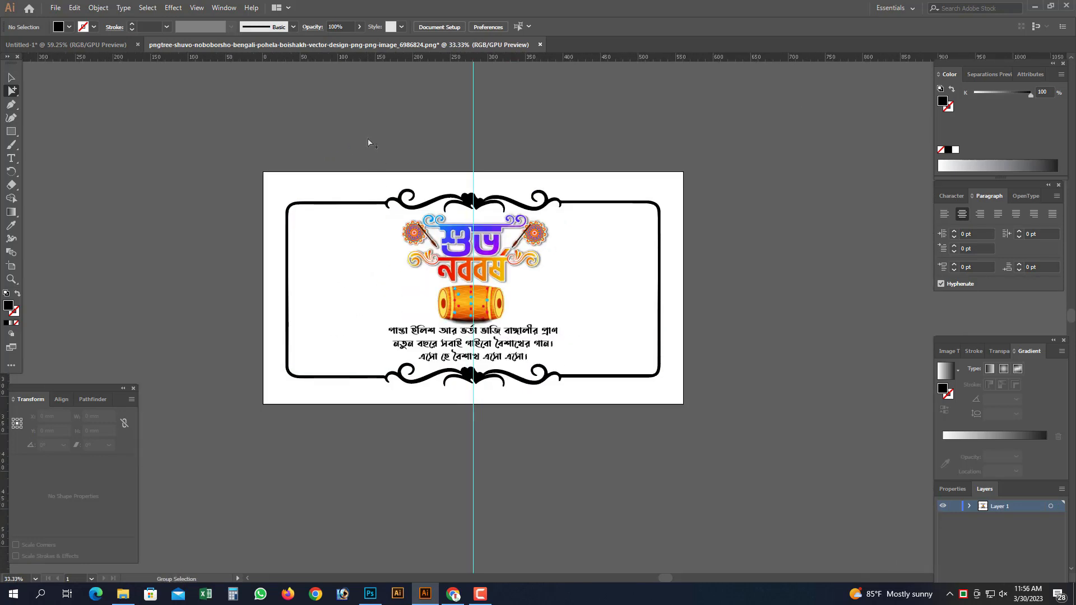
Step: Open +-removebg-preview, 3a3cd336064619.57148c3d43083, the removebg baisakhi-pakha and pohela-boishakh images, tiger and Untitled-1 from the Noboborsh folder, flattening the PSD layers to a single image
click(56, 8)
click(66, 46)
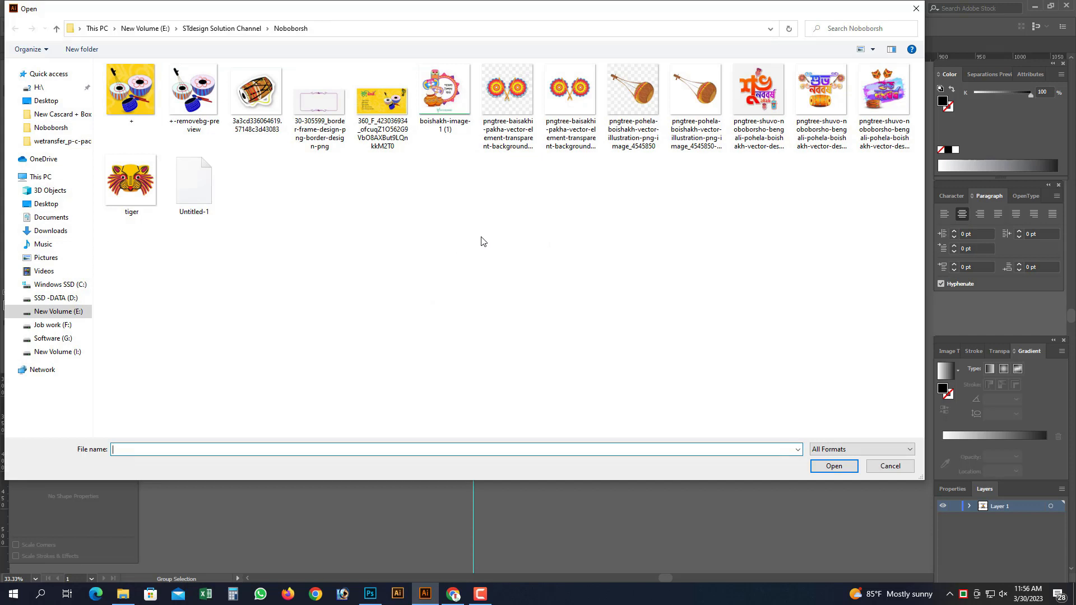
drag(221, 250, 102, 153)
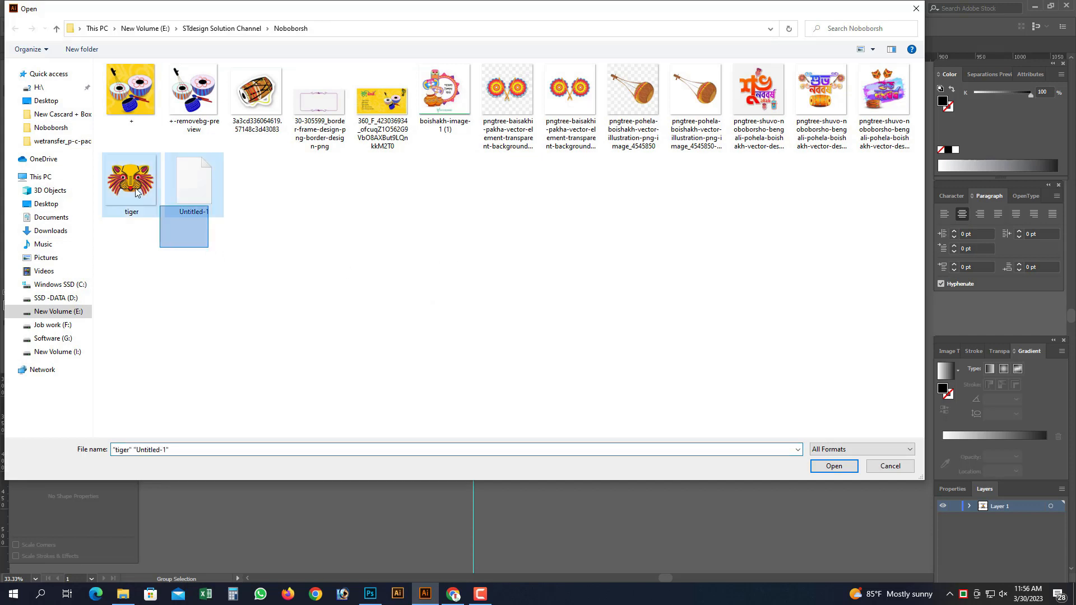
ctrl+click(234, 130)
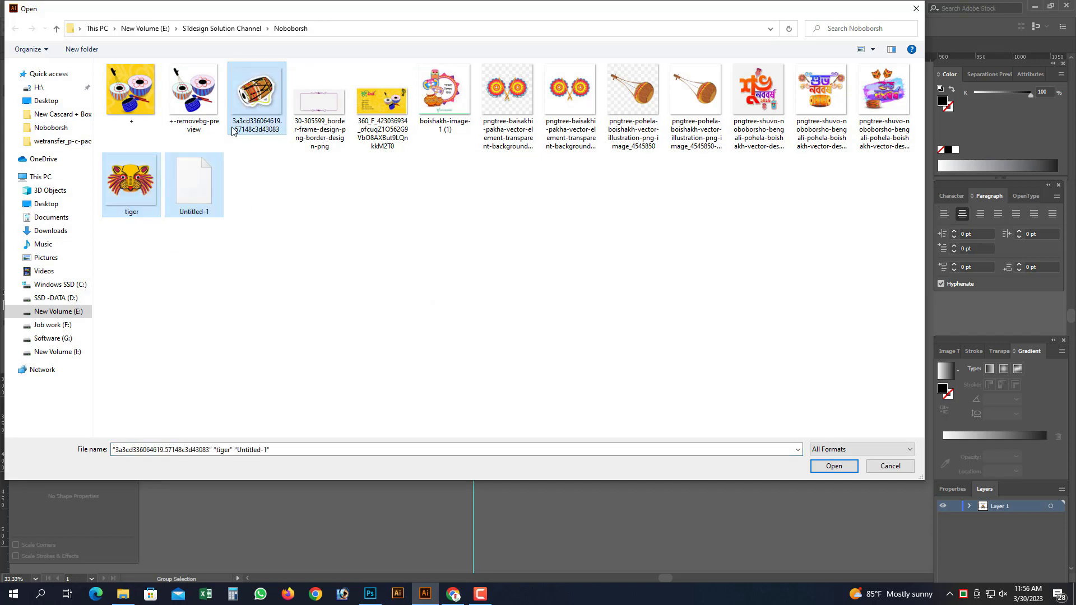
ctrl+click(187, 108)
ctrl+click(701, 147)
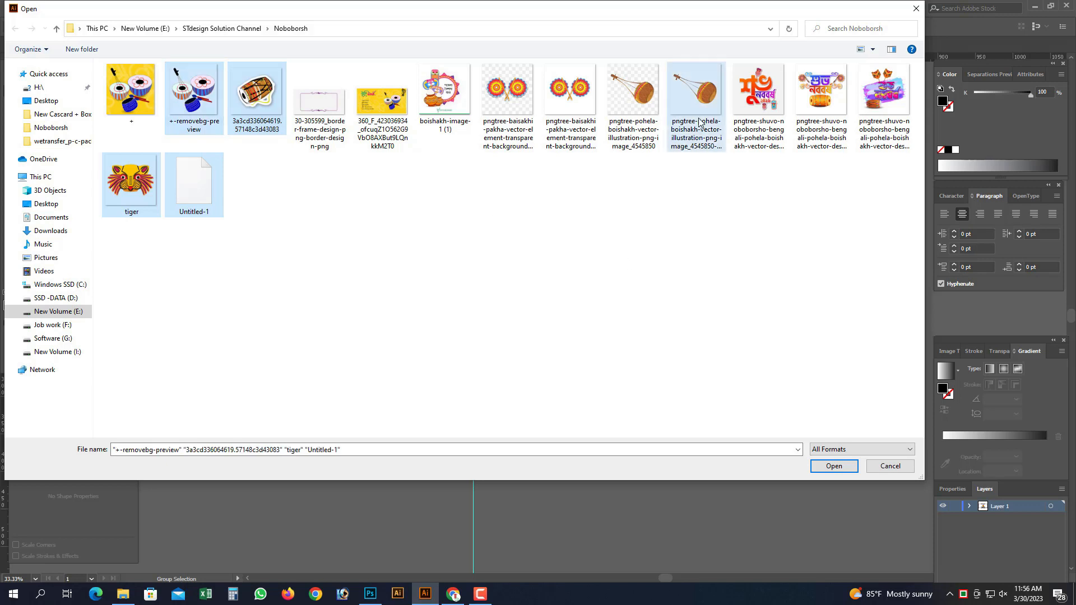
ctrl+click(567, 101)
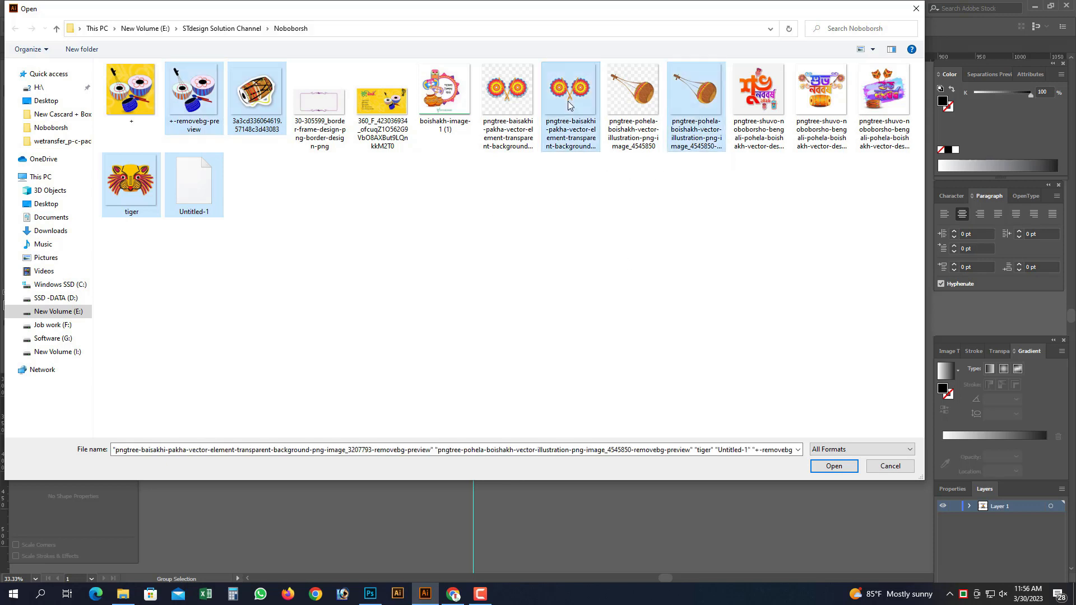
click(832, 468)
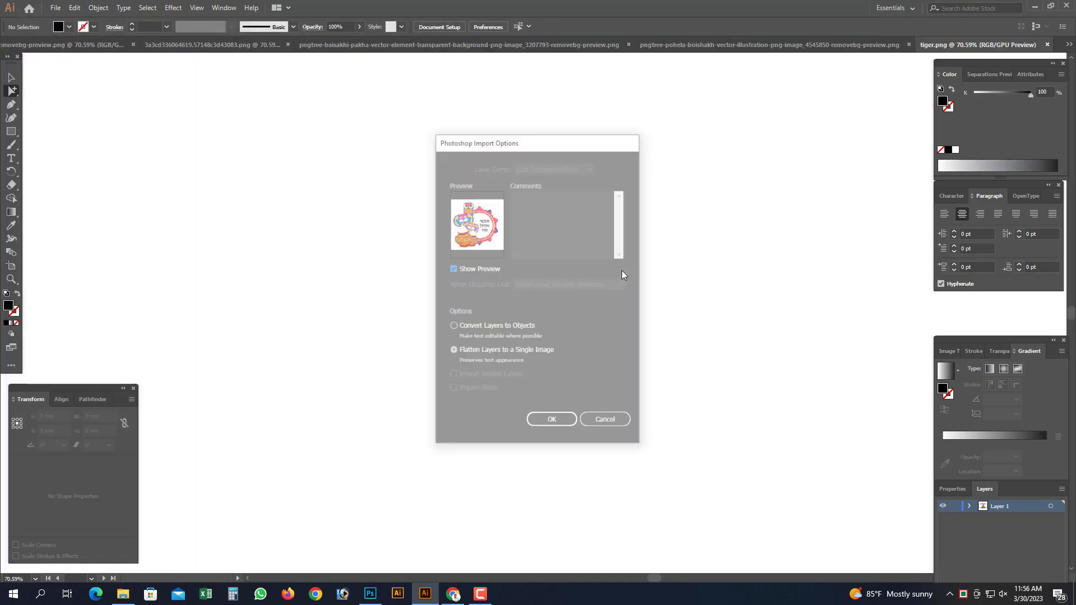
key(Return)
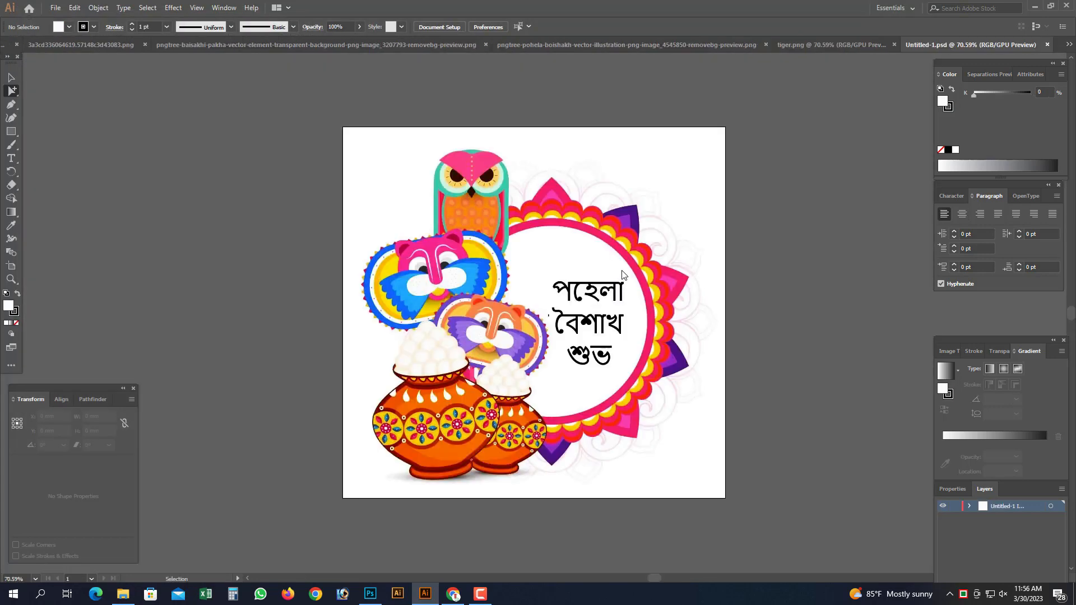
Step: Cut the tiger face image out of tiger.png and close that document without saving
click(566, 314)
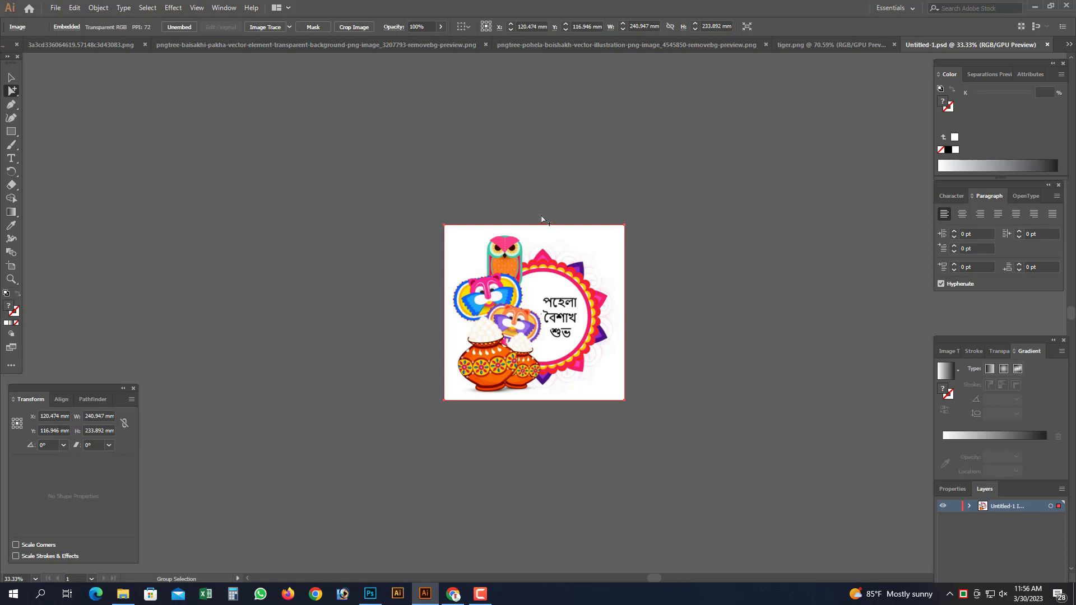
click(822, 51)
key(Delete)
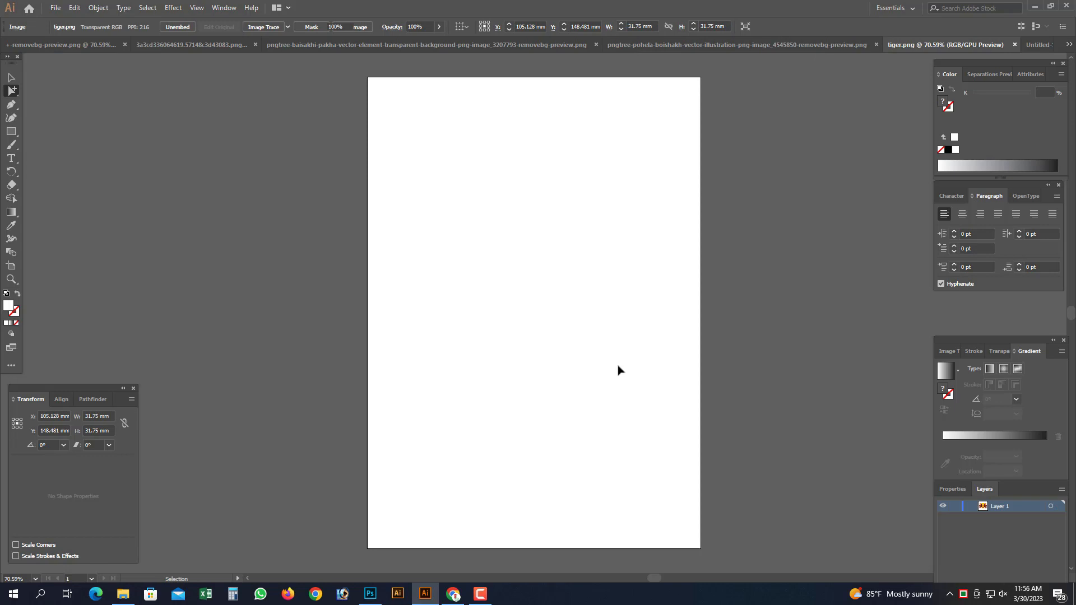
key(ctrl+w)
click(592, 311)
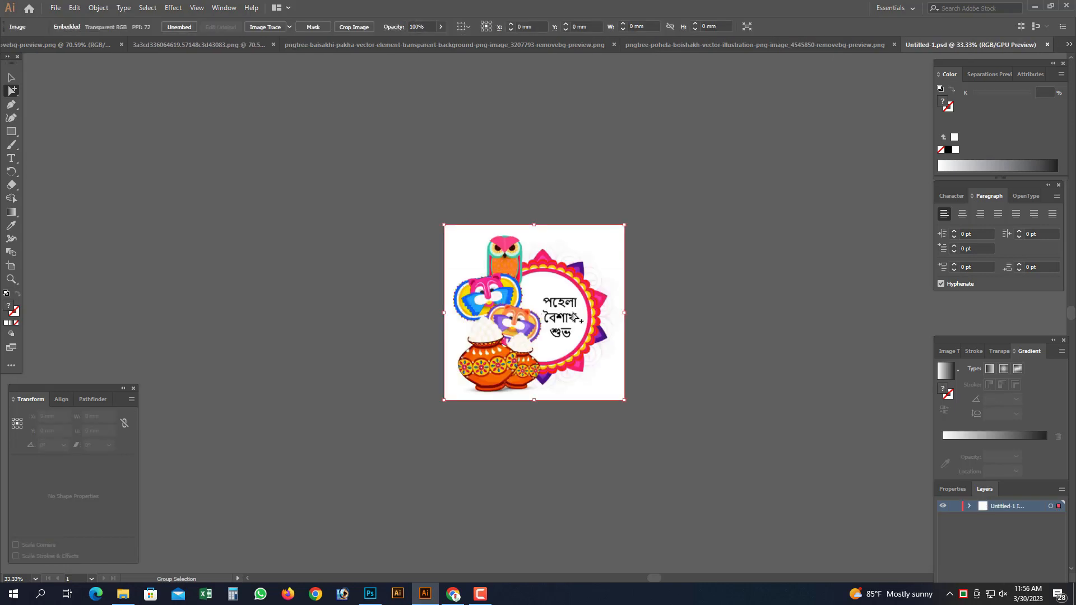
Step: Paste the tiger face into the pohela-boishakh instrument document, cut both images together, and close the document without saving
click(716, 53)
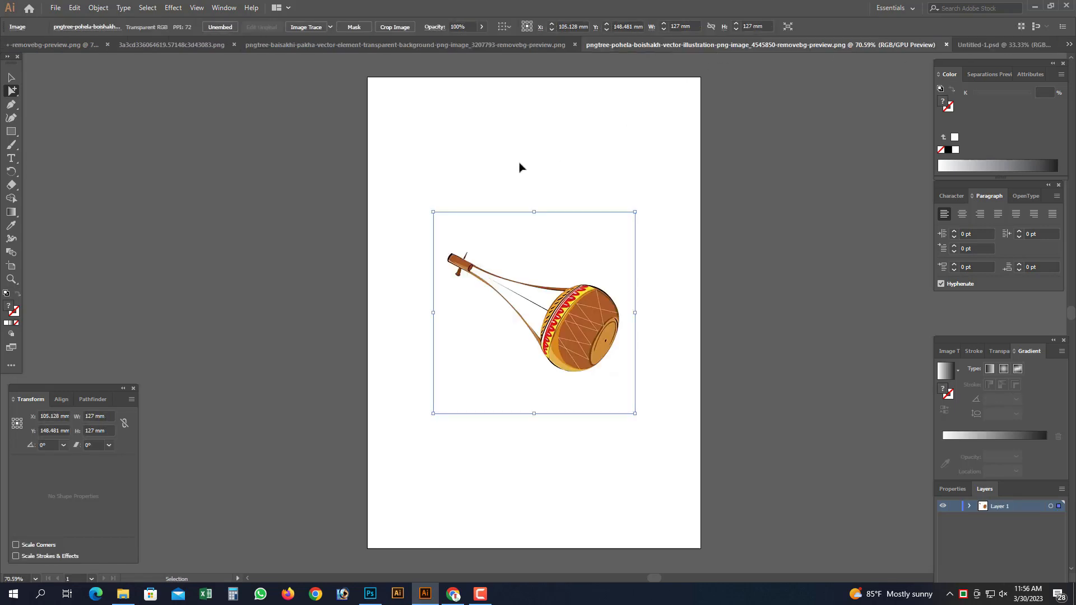
key(ctrl+v)
drag(420, 166, 699, 458)
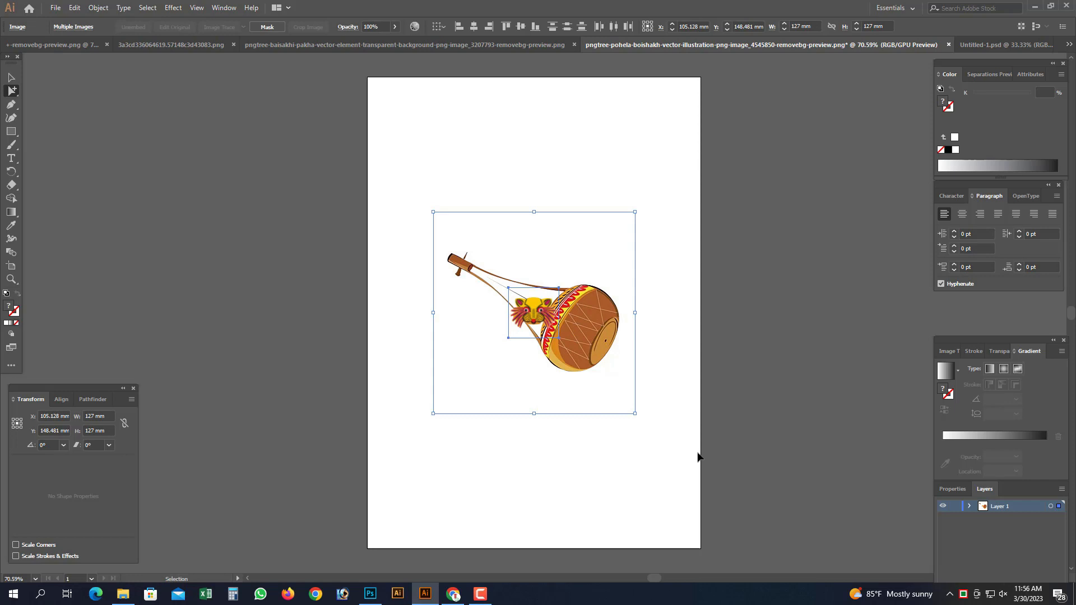
key(Delete)
key(ctrl+w)
key(Tab)
key(Return)
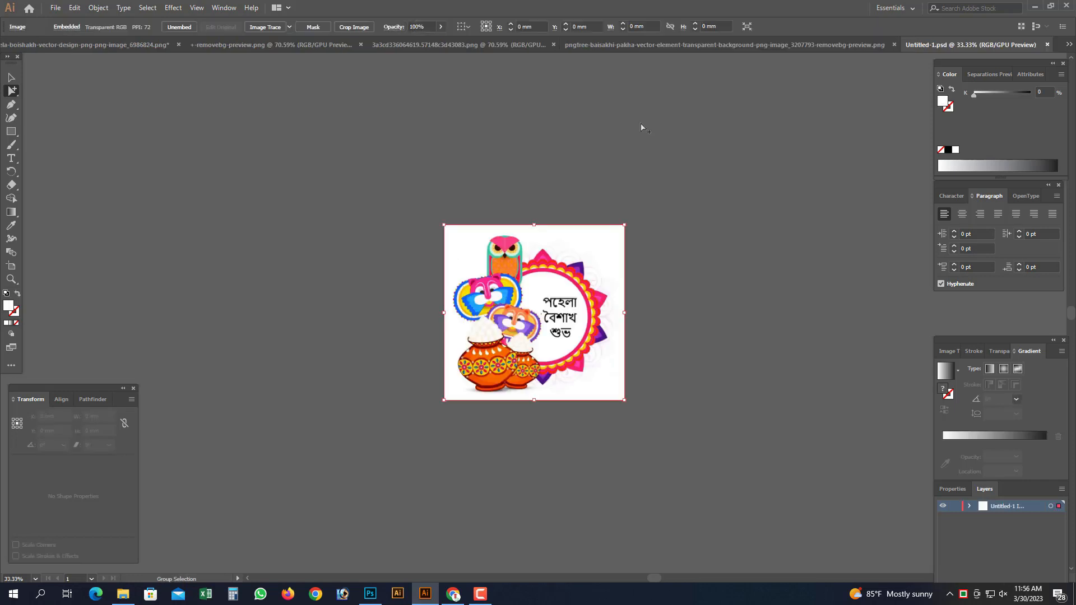
Step: Paste the collected images into 3a3cd336064619.57148c3d43083.png, cut them together with the dhol drum, and close the document without saving
click(493, 46)
key(ctrl+v)
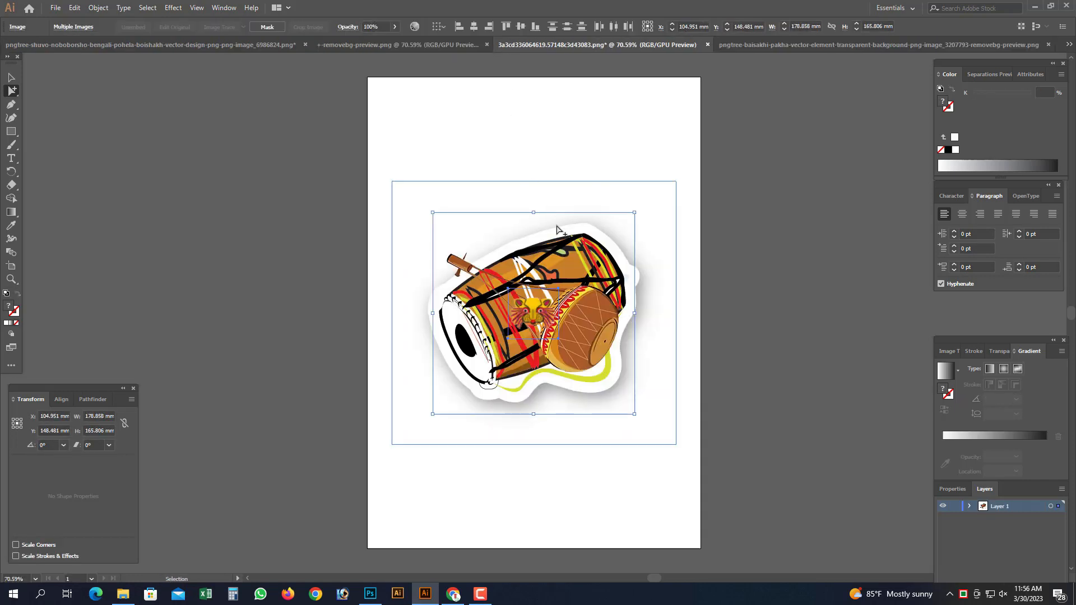
key(Delete)
key(ctrl+w)
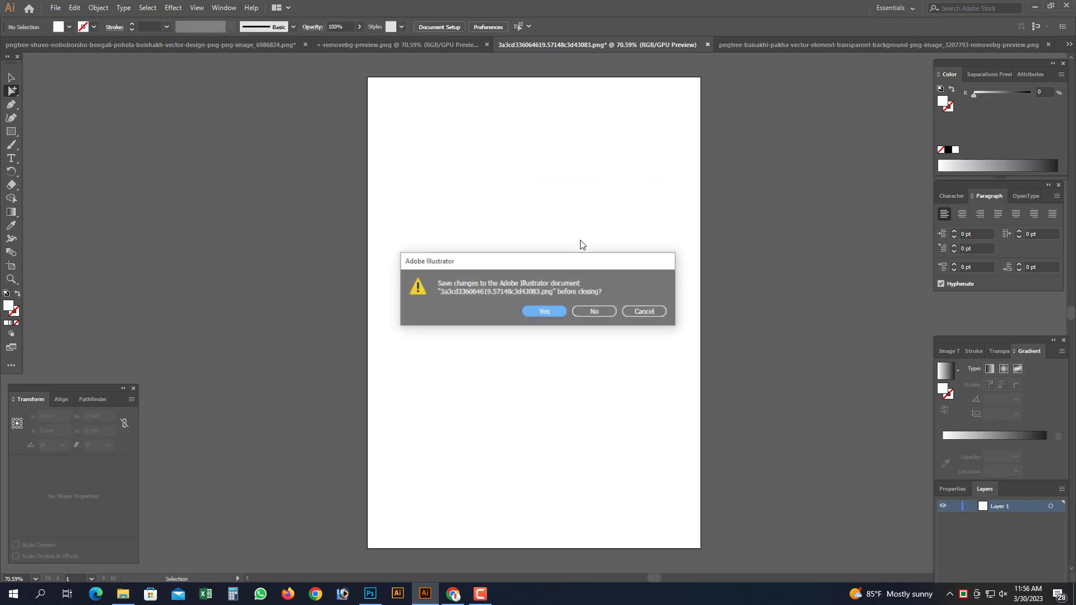
click(588, 312)
Step: Paste the collected images into +-removebg-preview.png, cut them together with the small drums image, and switch to the baisakhi-pakha document
click(438, 45)
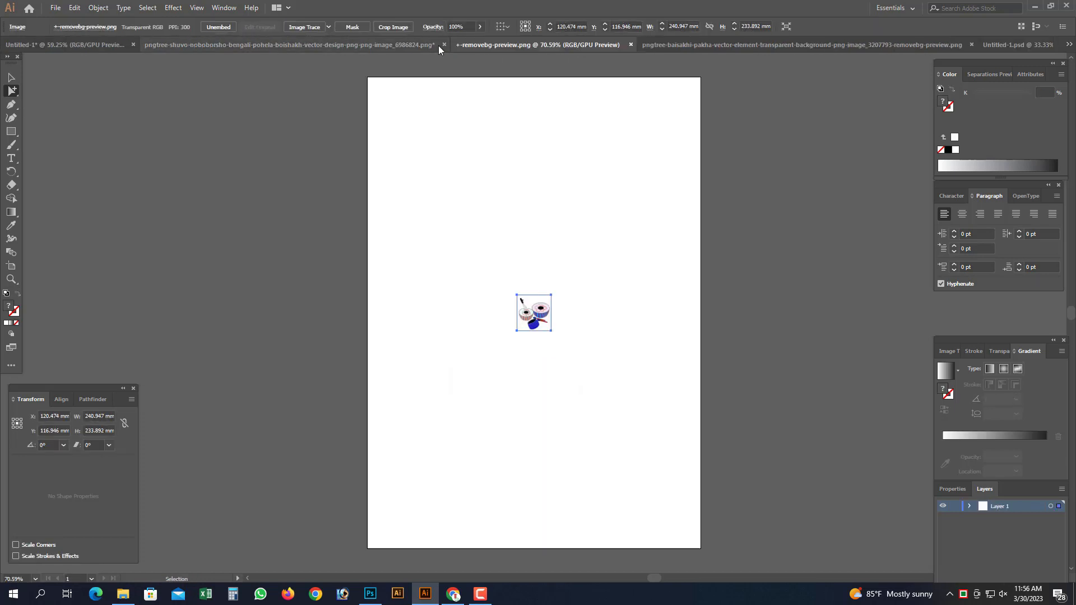
key(ctrl+v)
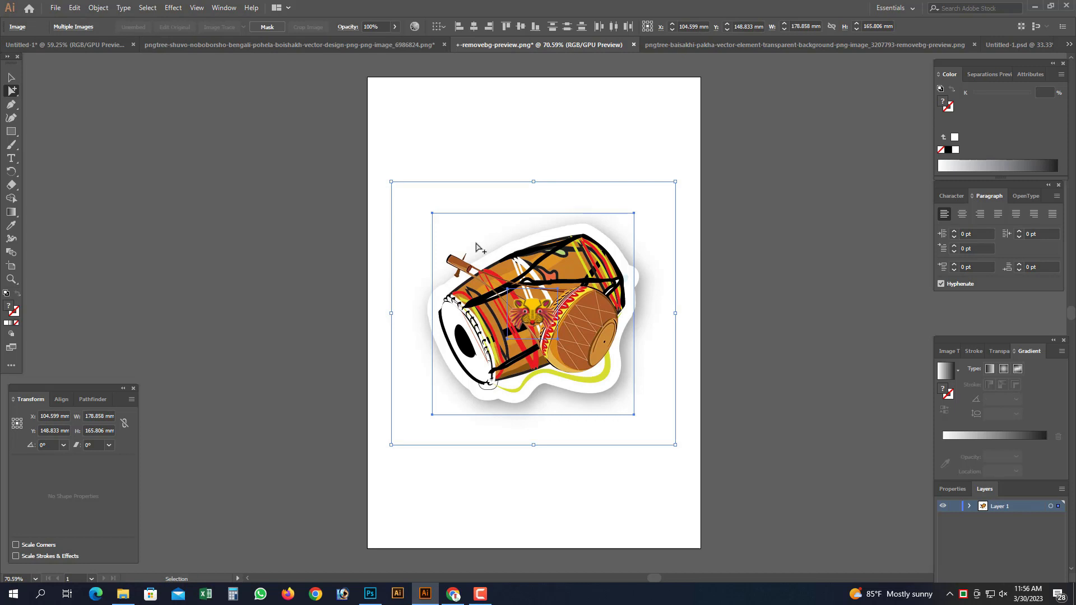
key(Delete)
click(695, 45)
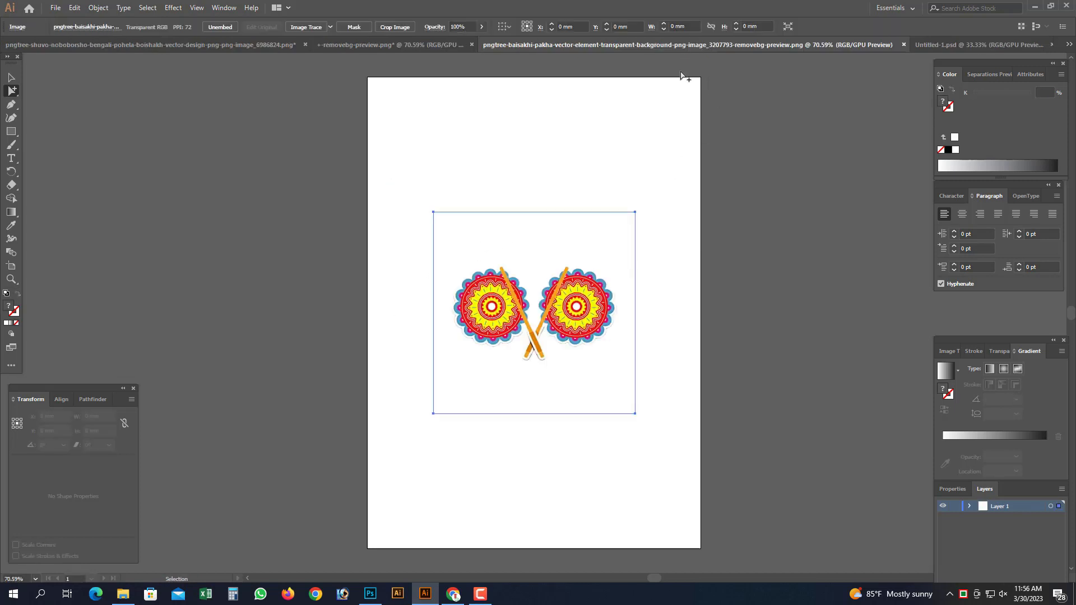
Step: Paste the collected images into the baisakhi-pakha document, cut them together with the crossed hand fans, and close the document without saving
key(ctrl+v)
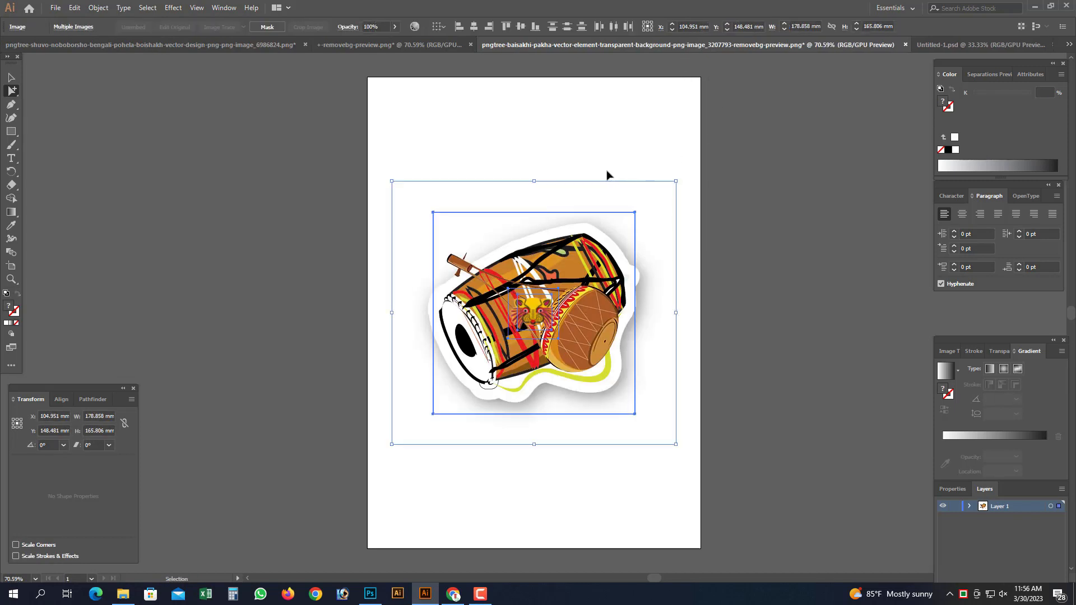
key(Delete)
key(ctrl+w)
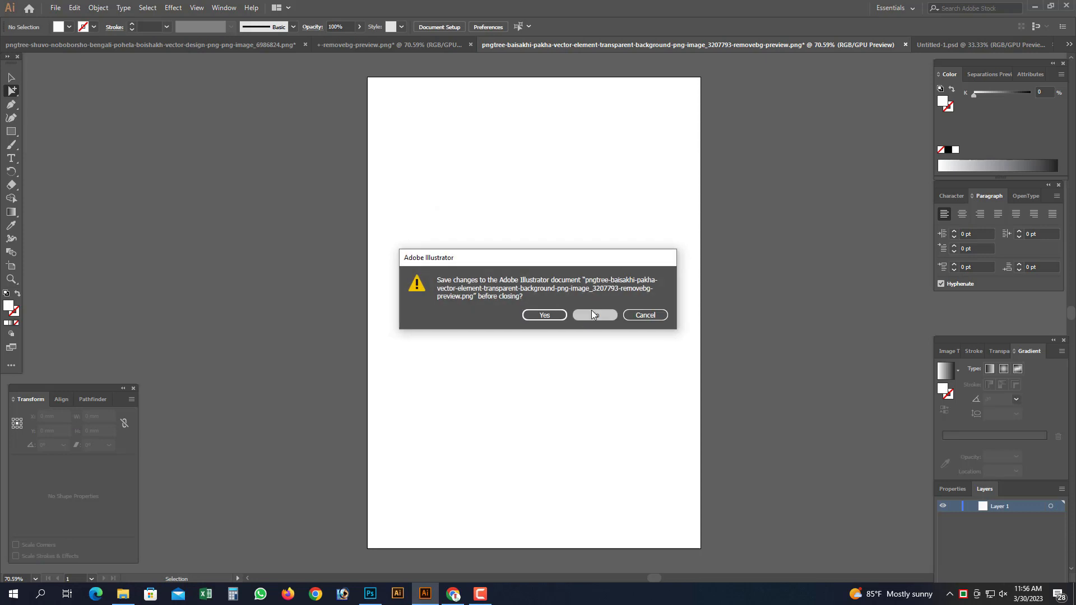
click(591, 314)
Step: Paste the collected images into the pngtree-shuvo-noboborsho document and move them as a stack below the artboard
click(371, 47)
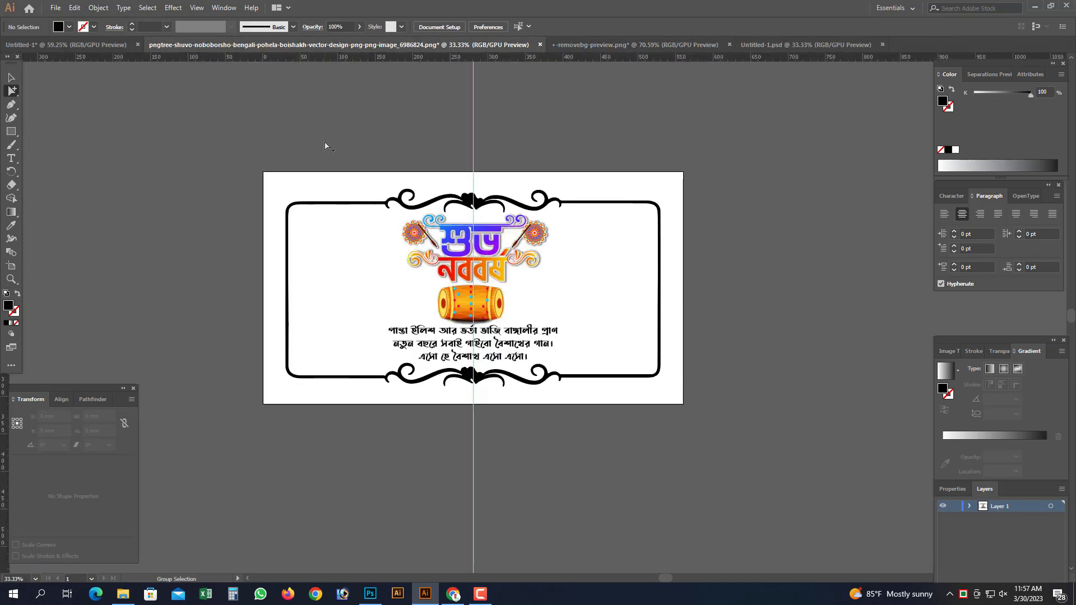
key(ctrl+v)
drag(560, 328, 594, 507)
scroll(603, 450, down, 3)
click(696, 358)
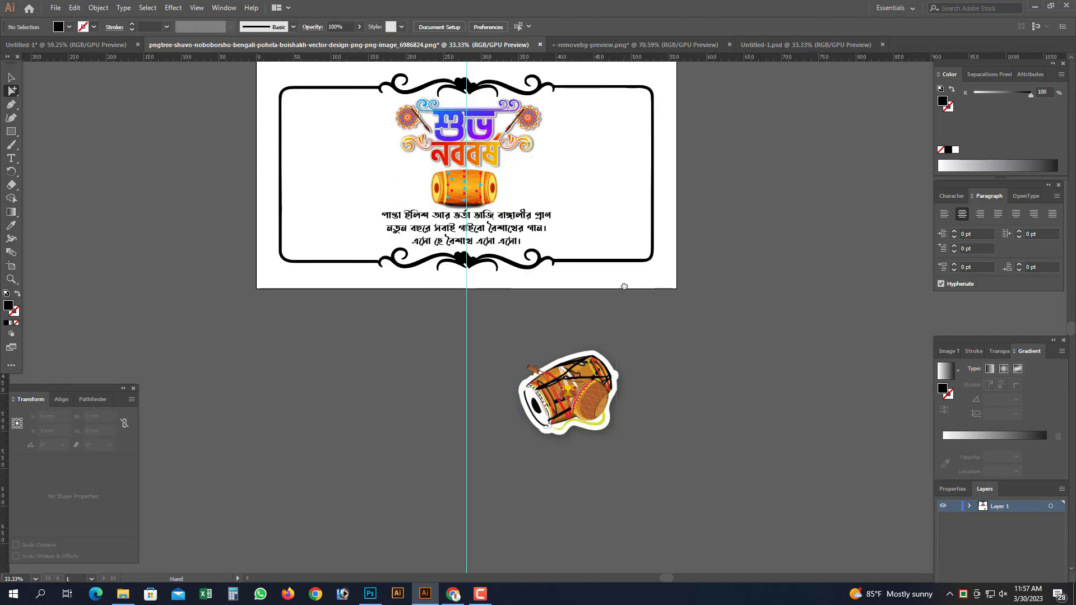
drag(624, 280, 617, 350)
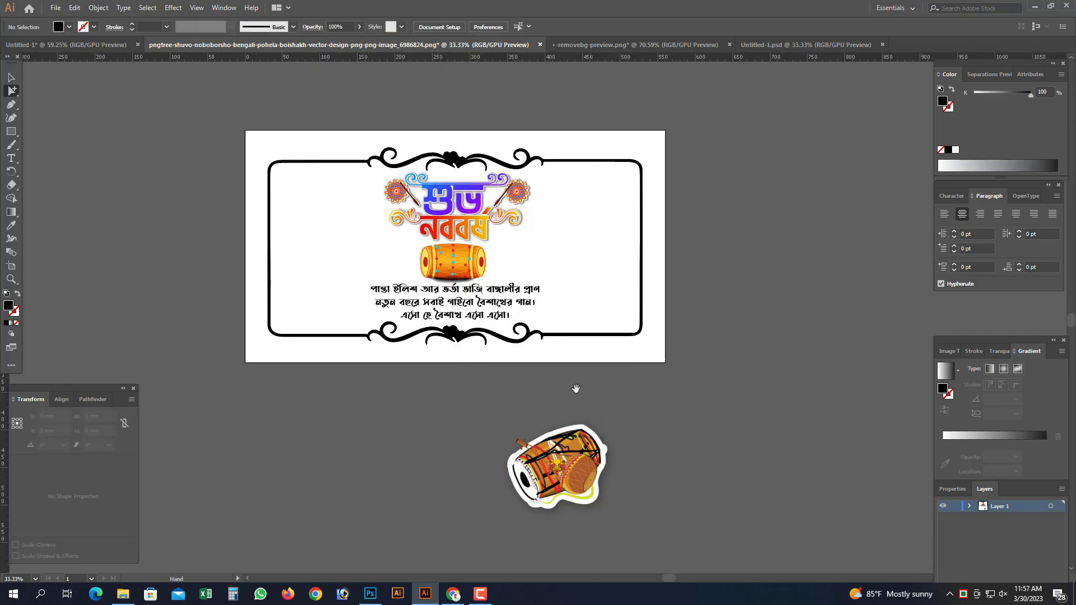
scroll(583, 417, up, 1)
drag(591, 418, 605, 446)
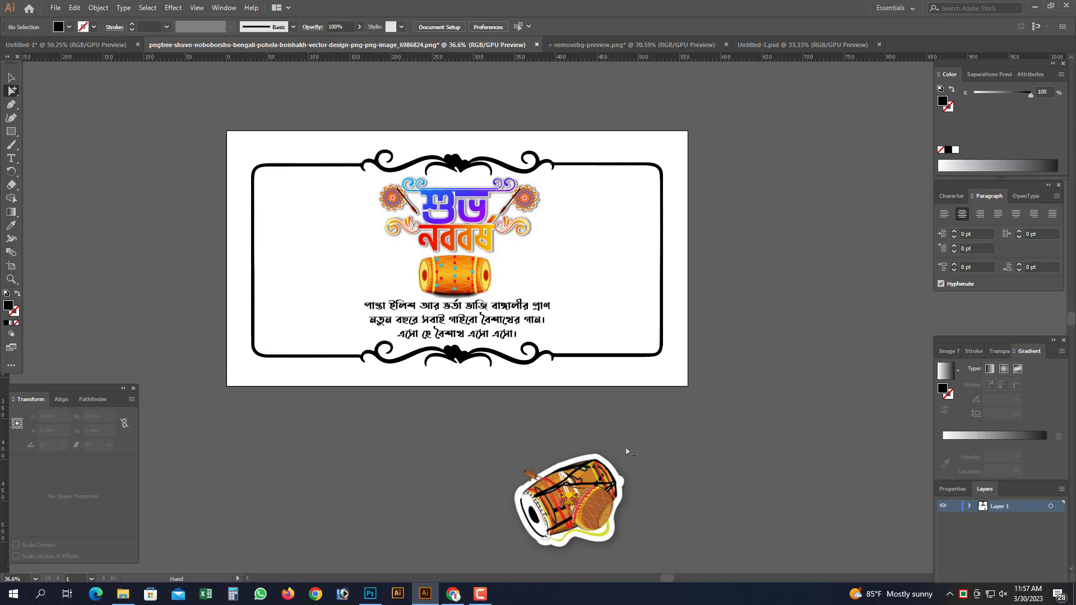
Step: Separate the tiger face from the stack of pasted images and enlarge it proportionally to about twice its size
drag(567, 499, 734, 448)
click(11, 78)
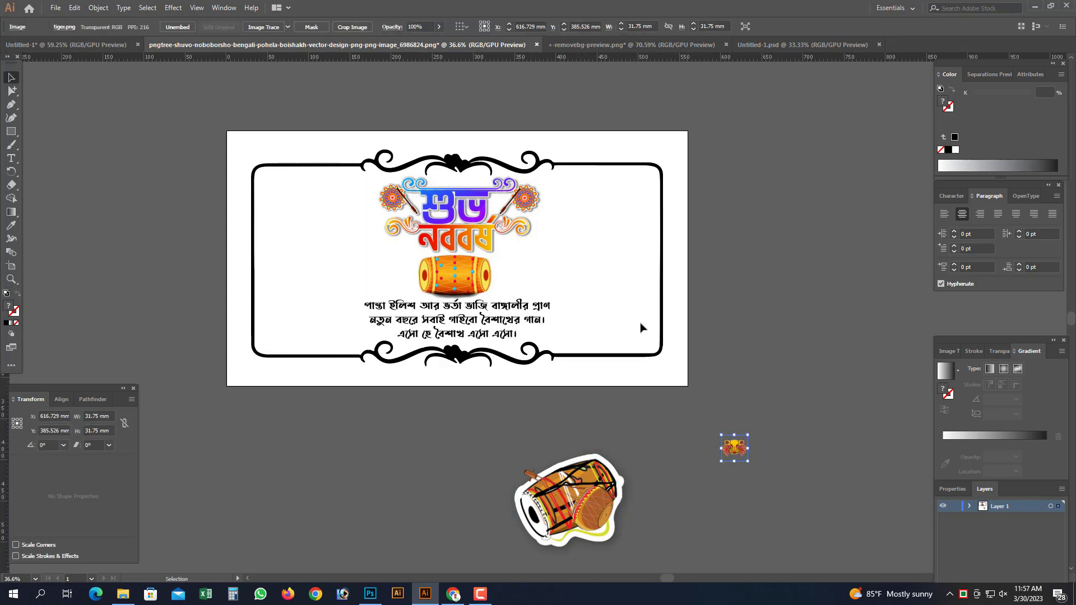
drag(747, 435, 767, 415)
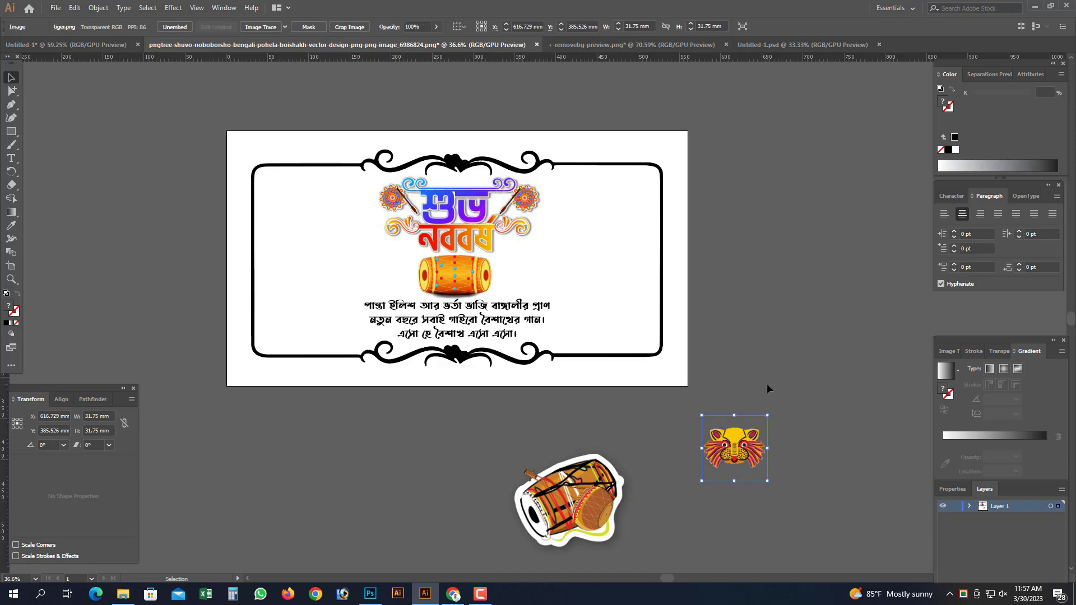
Step: Spread the stringed instrument, the dhol drum and the small drums apart from the hand fans below the artboard
click(12, 90)
drag(575, 481, 358, 457)
drag(602, 496, 480, 432)
click(621, 500)
drag(623, 502, 671, 422)
click(12, 78)
click(12, 90)
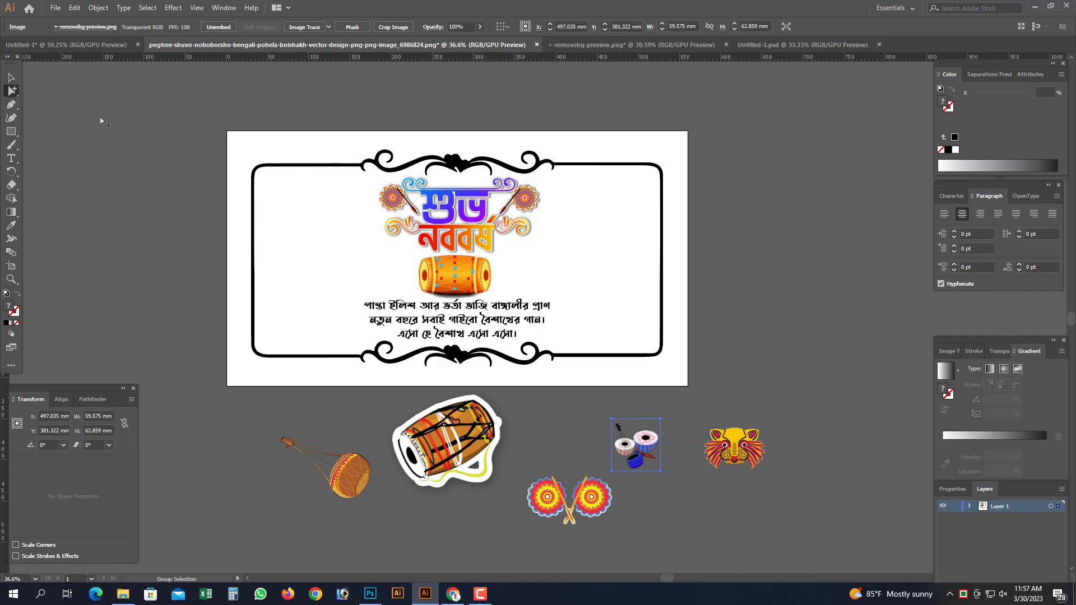
click(114, 120)
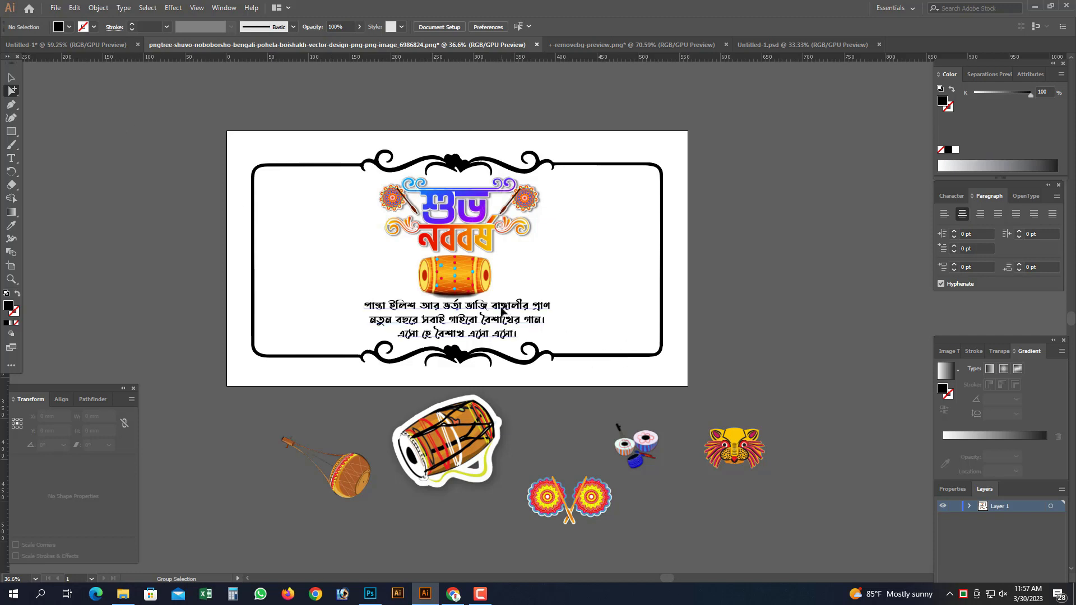
Step: Move the three-line Bengali verse out of the frame onto the empty canvas beside the artboard
click(521, 312)
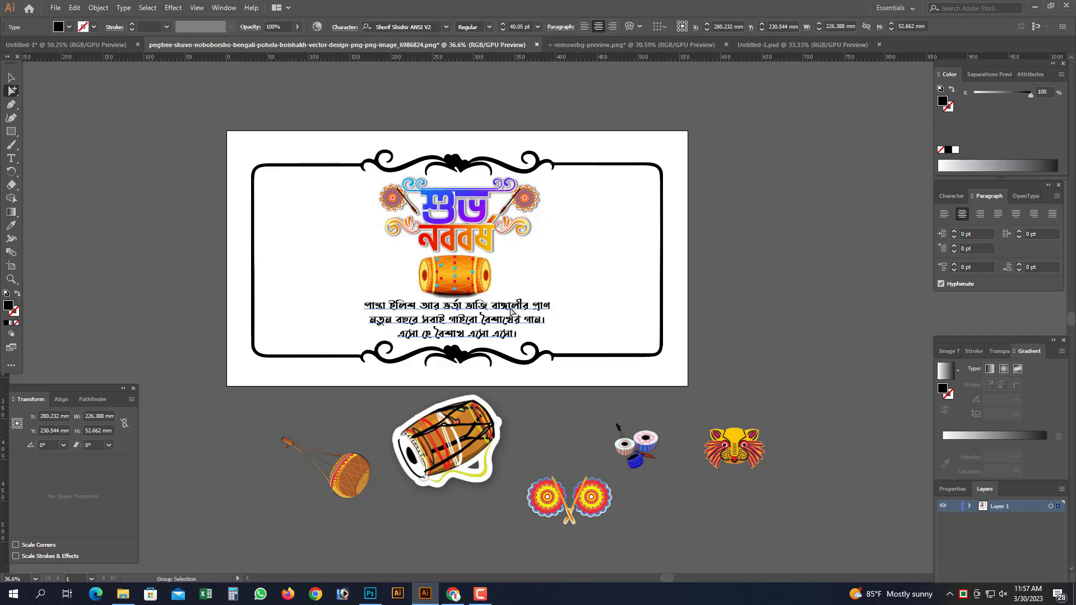
drag(509, 312, 123, 244)
click(200, 184)
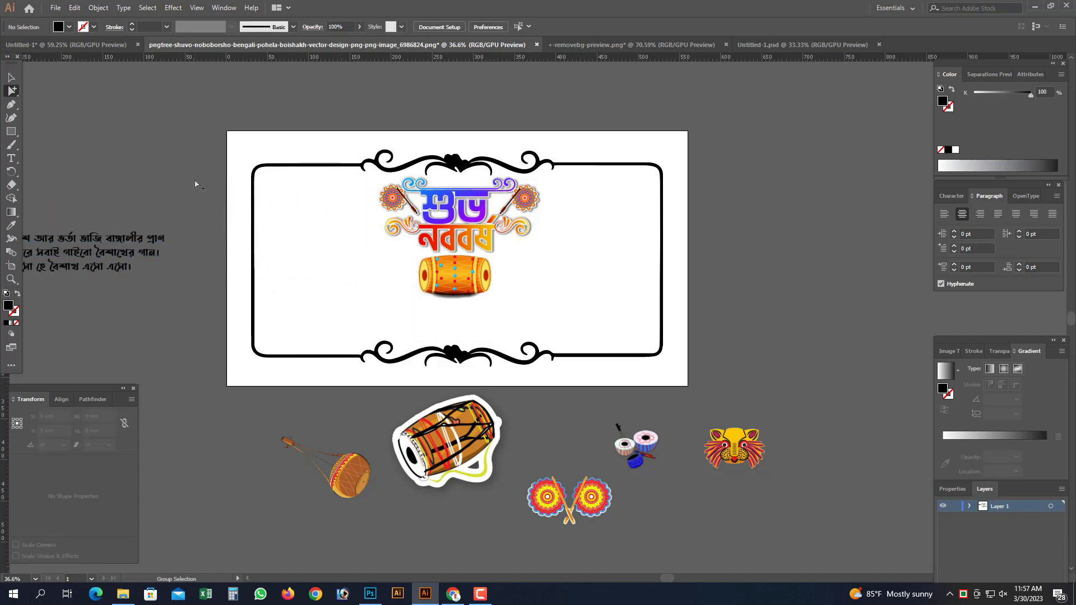
drag(403, 303, 508, 294)
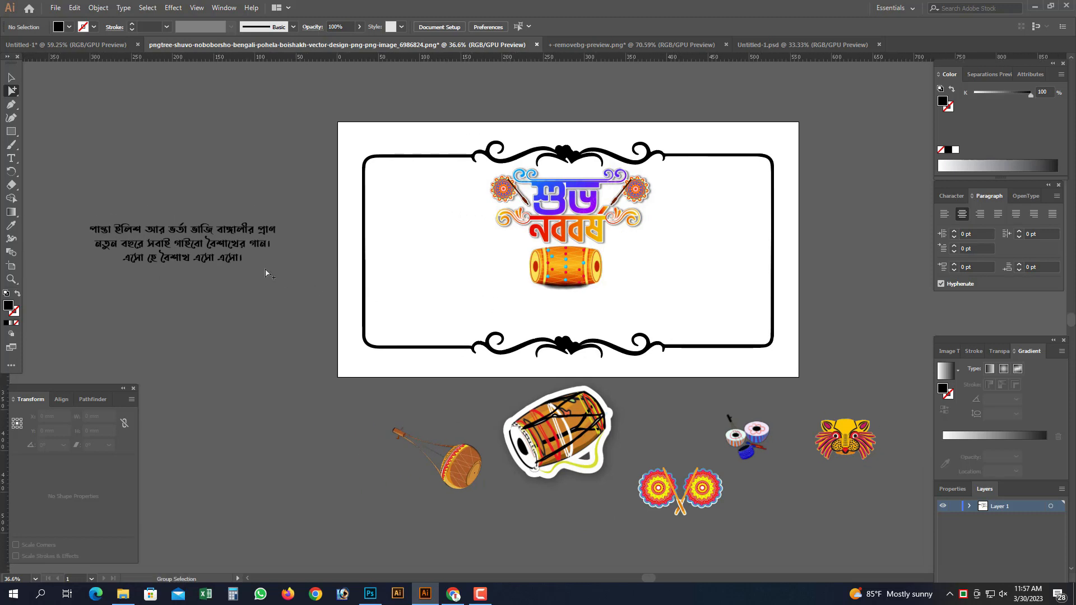
Step: Duplicate the Bengali verse below the original and replace the copy's text with "সবাইকে পহেলা বৈশাখের শুভেচ্ছা"
drag(238, 257, 261, 372)
triple_click(260, 350)
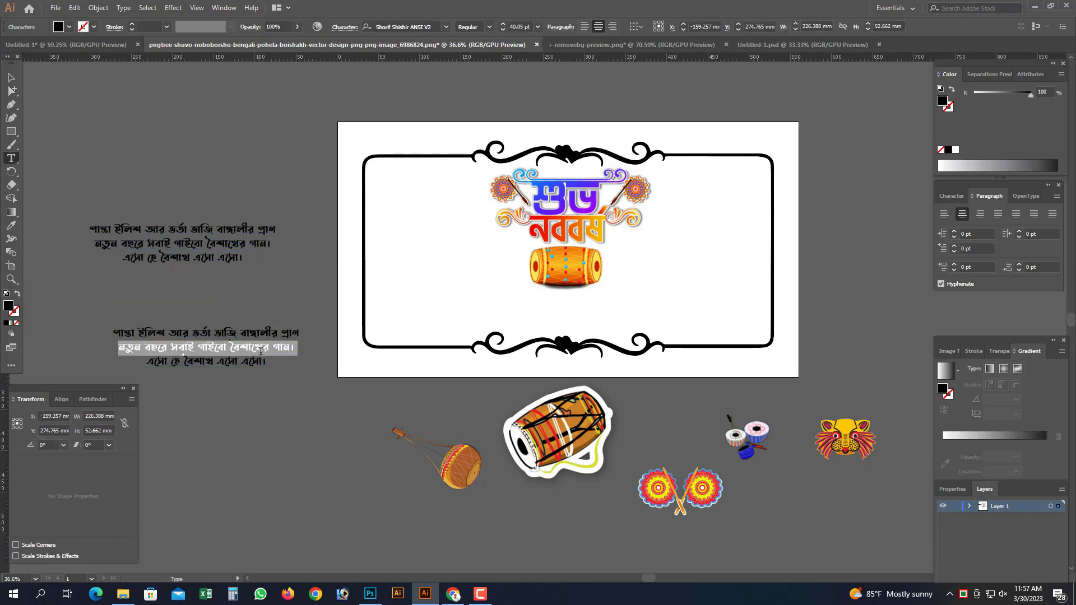
key(ctrl+a)
text(স)
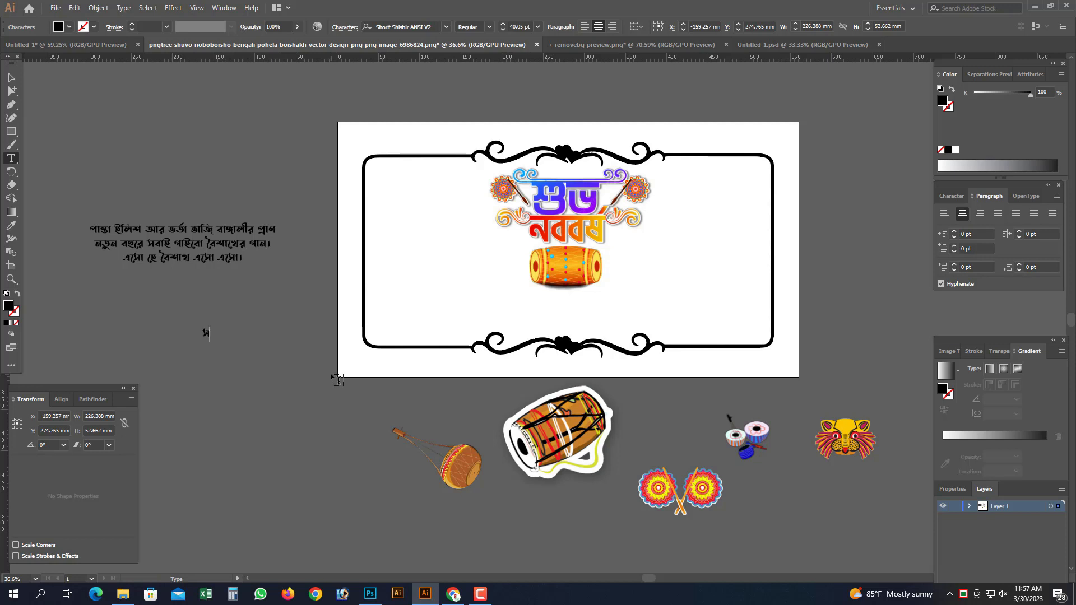
text(বাইকে)
text(প)
text(া)
text(হেলা)
text( বৈশা)
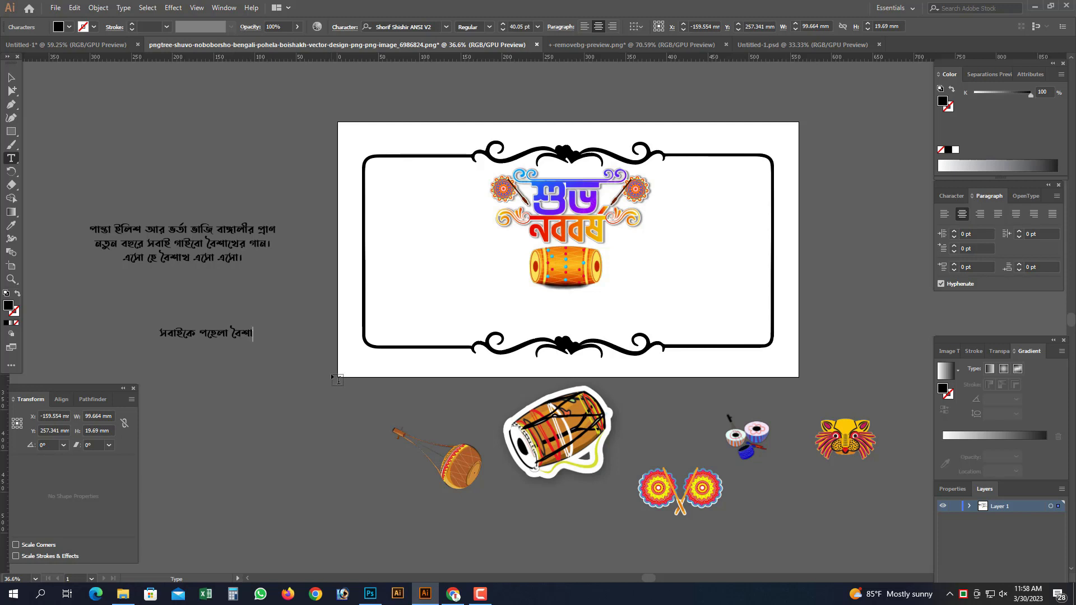
text(খের )
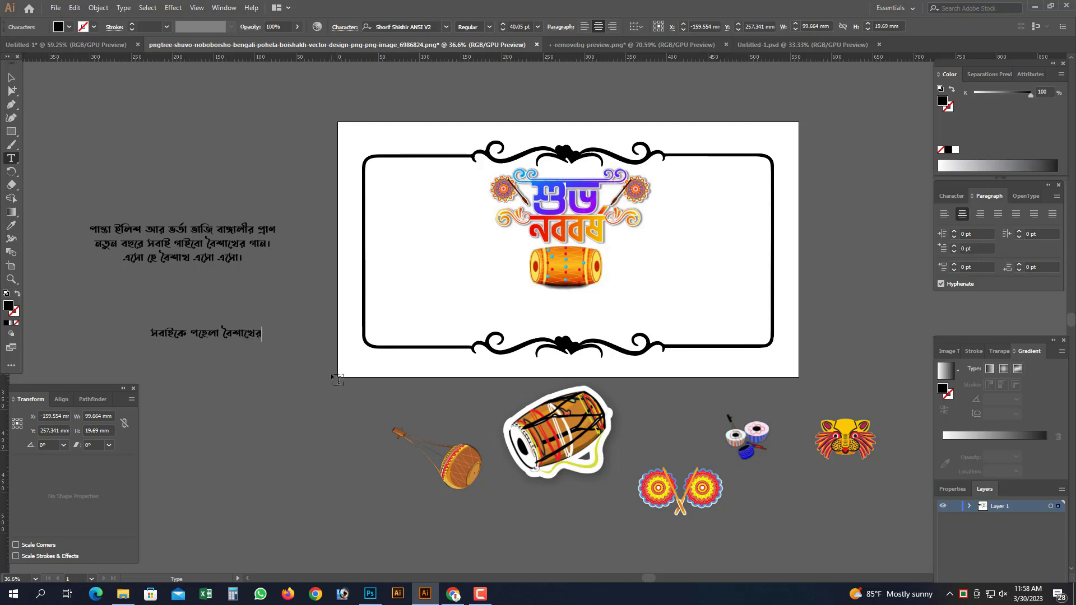
text(শুভে)
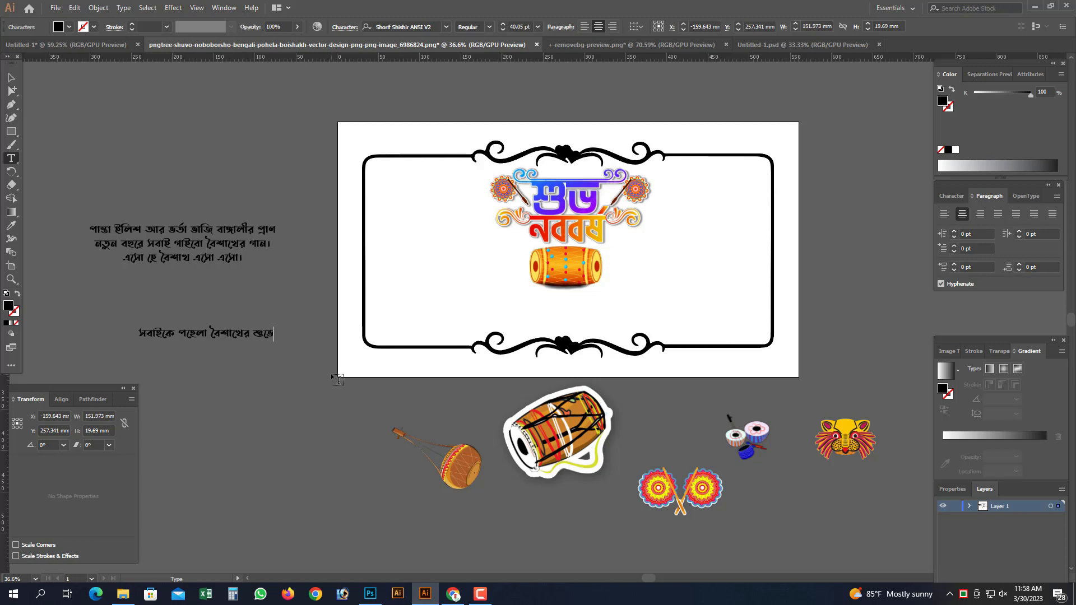
text(চ্ছা)
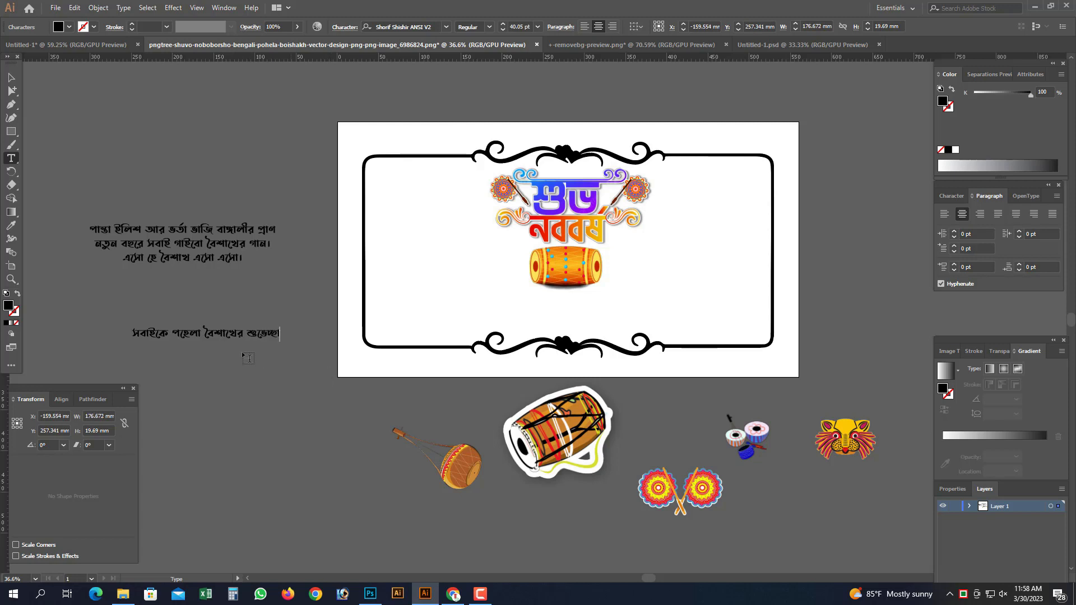
Step: Place the new greeting line beneath the orange drum inside the frame and scale it to about 308 mm wide and 51 mm high
click(12, 77)
drag(246, 335, 592, 300)
scroll(592, 299, up, 2)
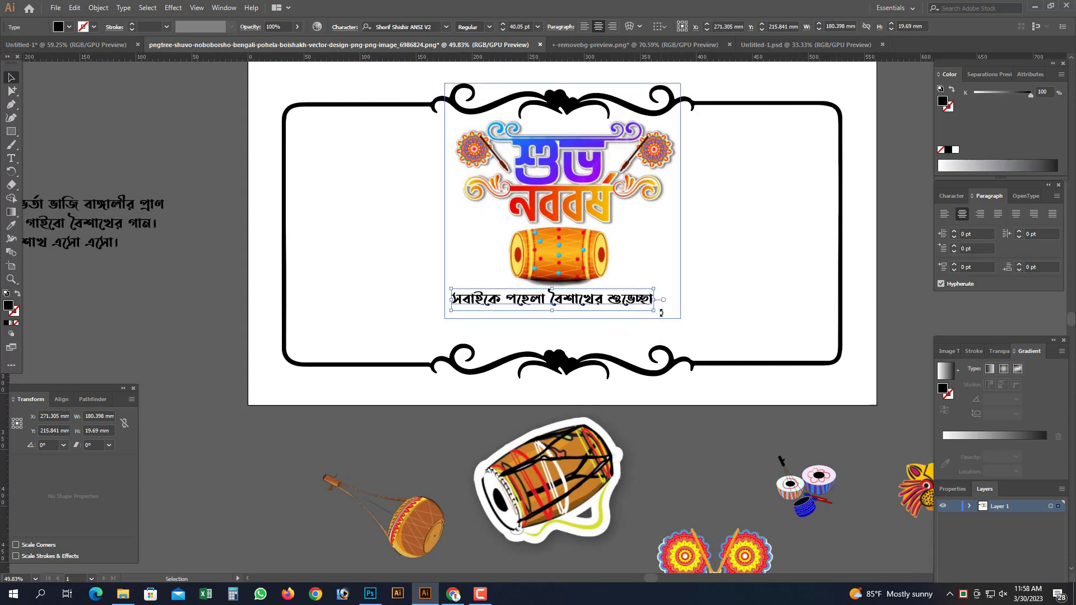
drag(654, 312, 752, 321)
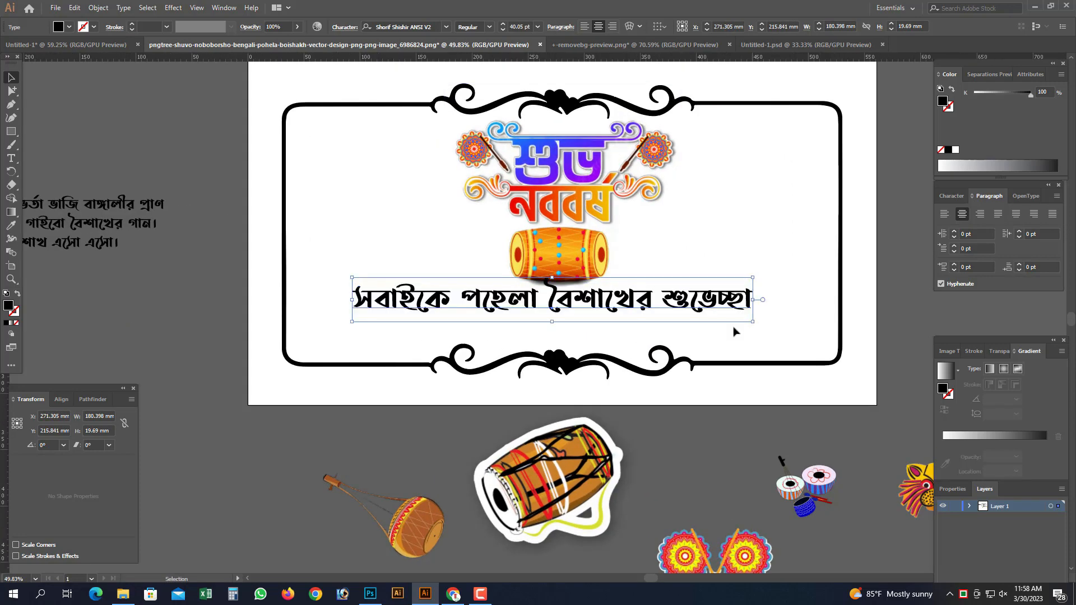
drag(552, 323, 551, 344)
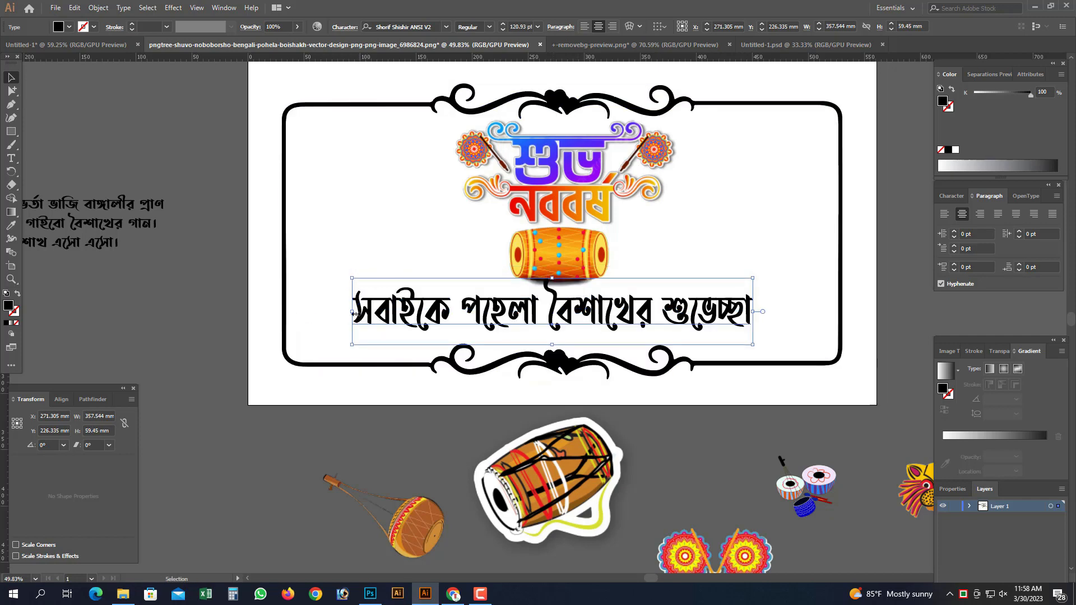
drag(356, 312, 383, 314)
drag(543, 331, 534, 337)
drag(592, 319, 544, 311)
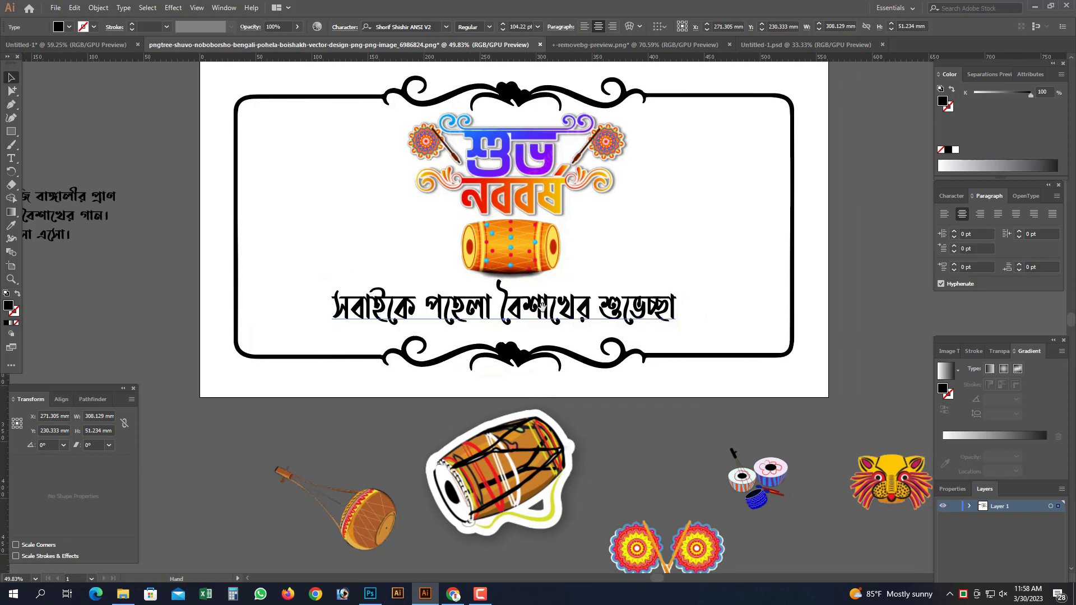
click(682, 411)
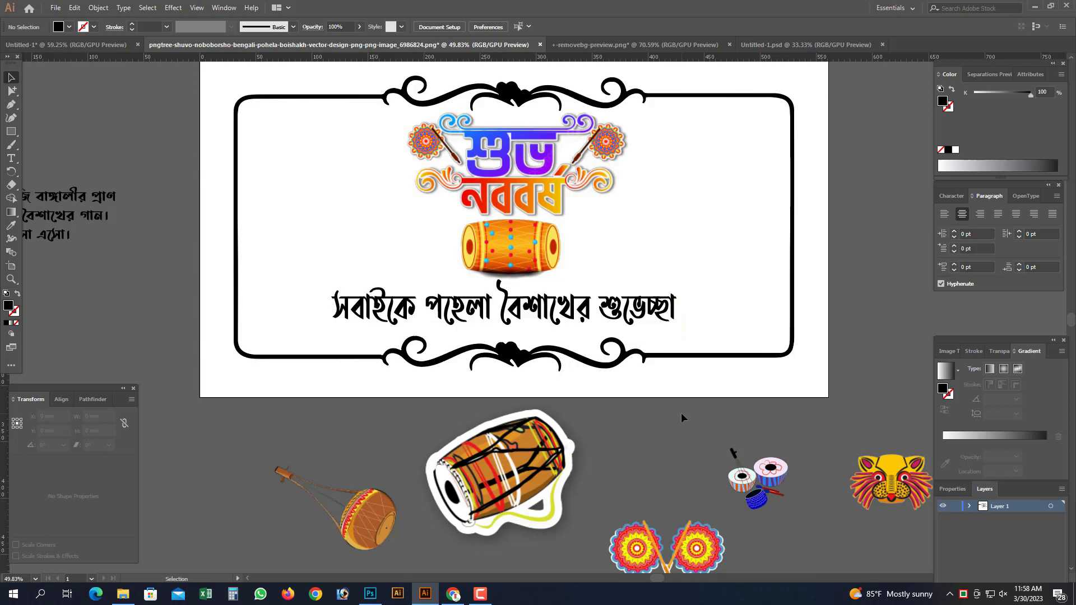
Step: Center the greeting line horizontally on the vertical guide, showing the guide for alignment
click(587, 332)
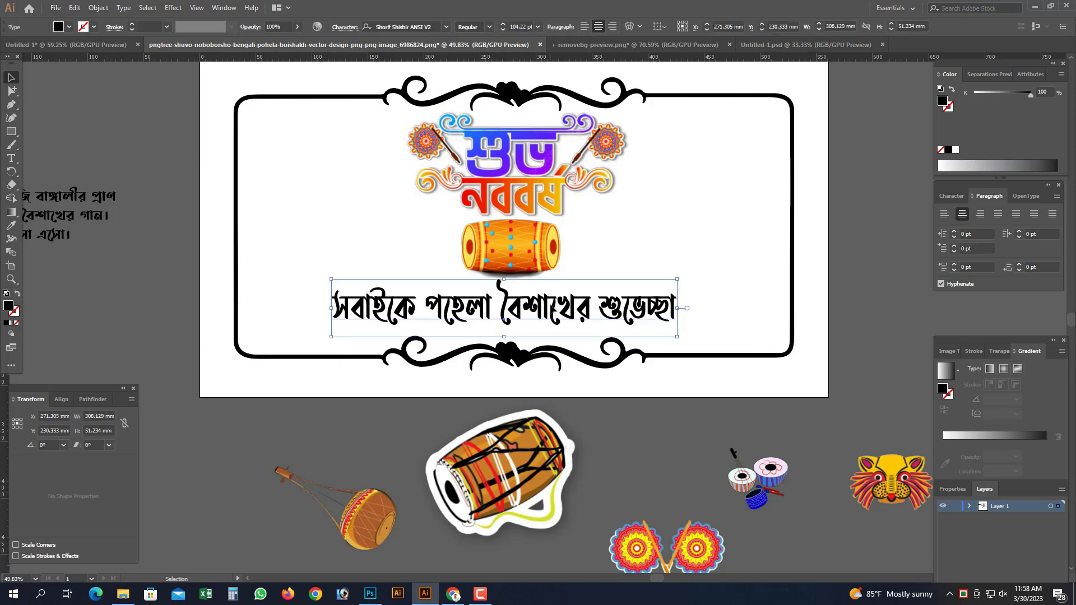
key(ctrl+semicolon)
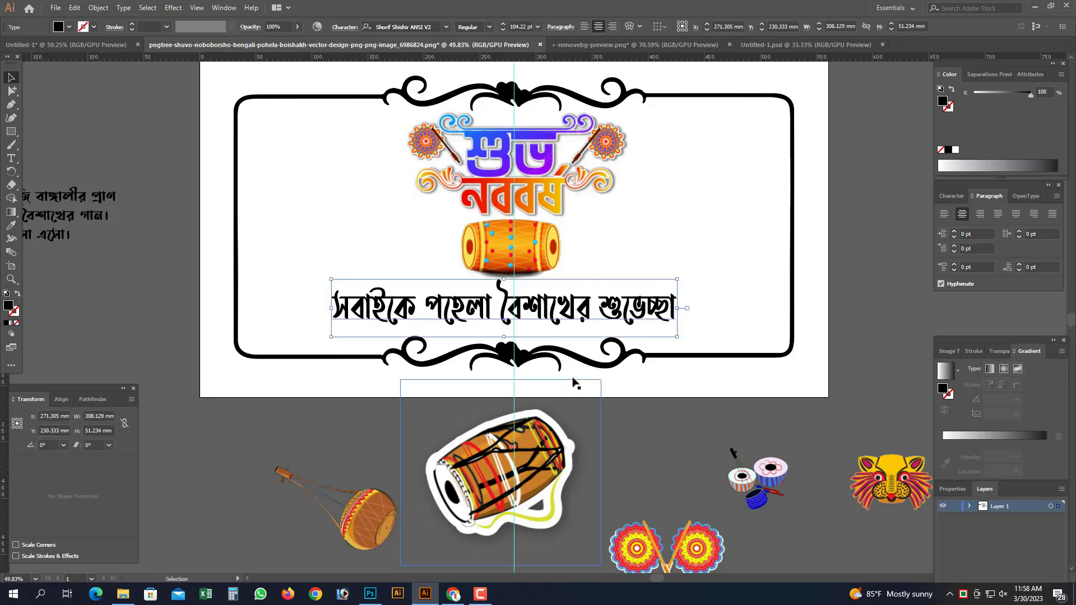
drag(563, 314, 574, 313)
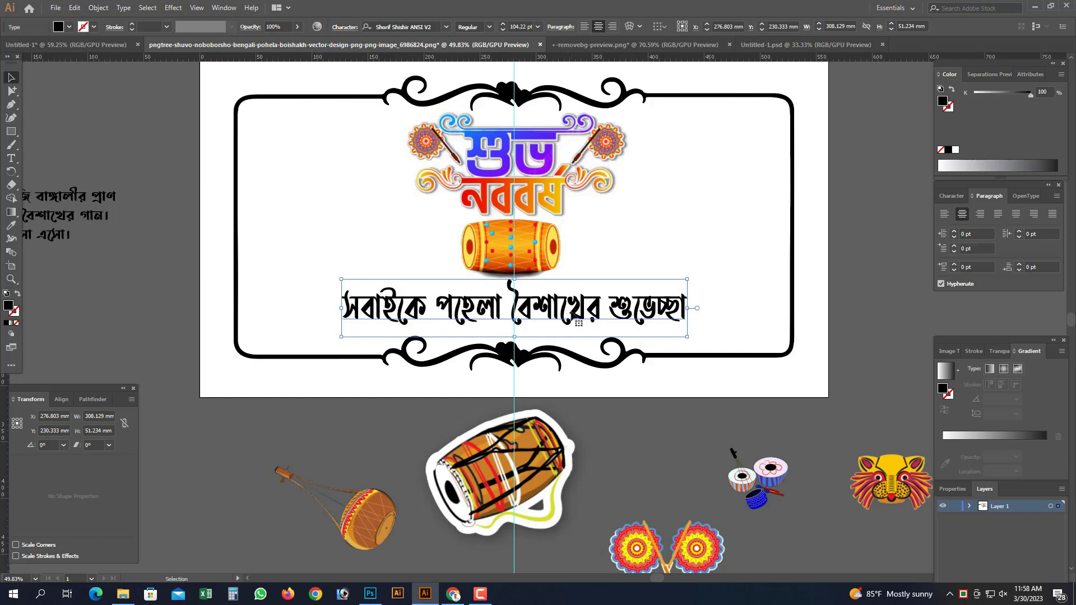
click(644, 384)
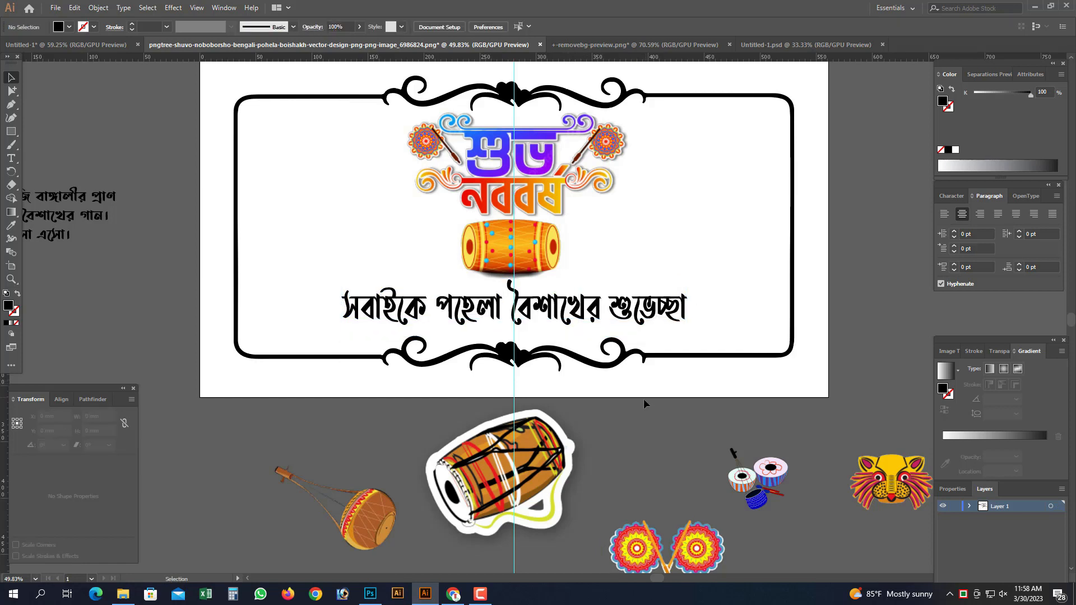
key(ctrl+semicolon)
Step: Draw a black rectangle about 333 mm wide and 45 mm high over the greeting line
click(637, 314)
click(12, 132)
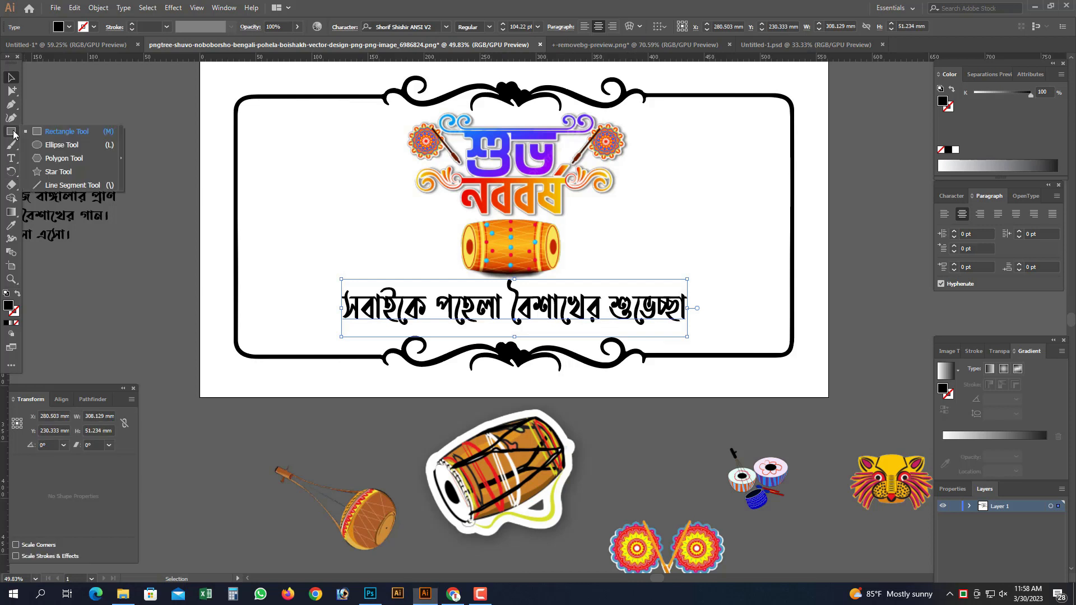
click(63, 132)
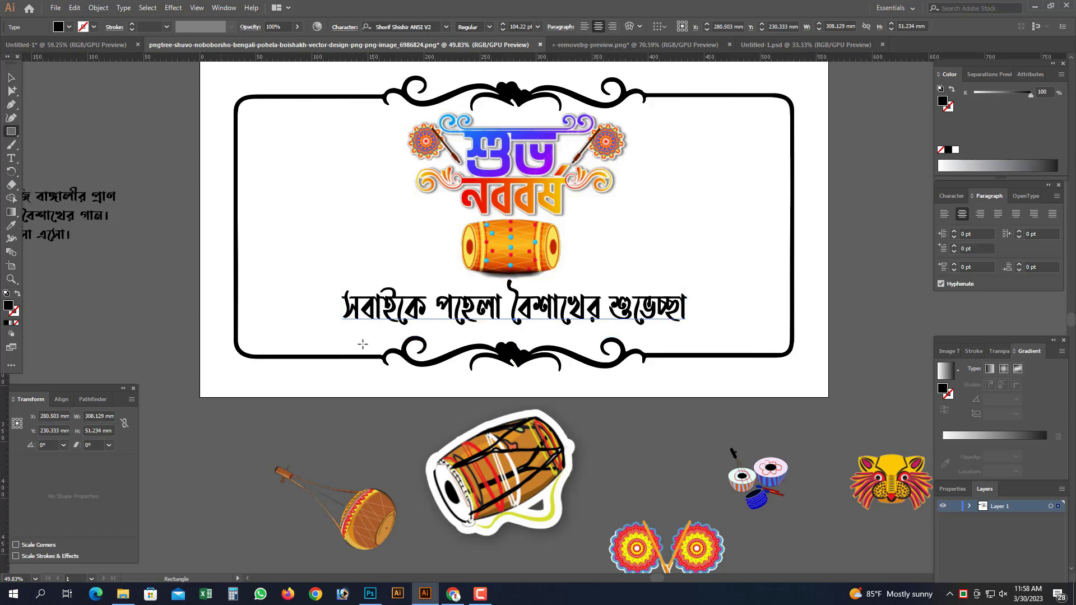
drag(333, 279, 706, 330)
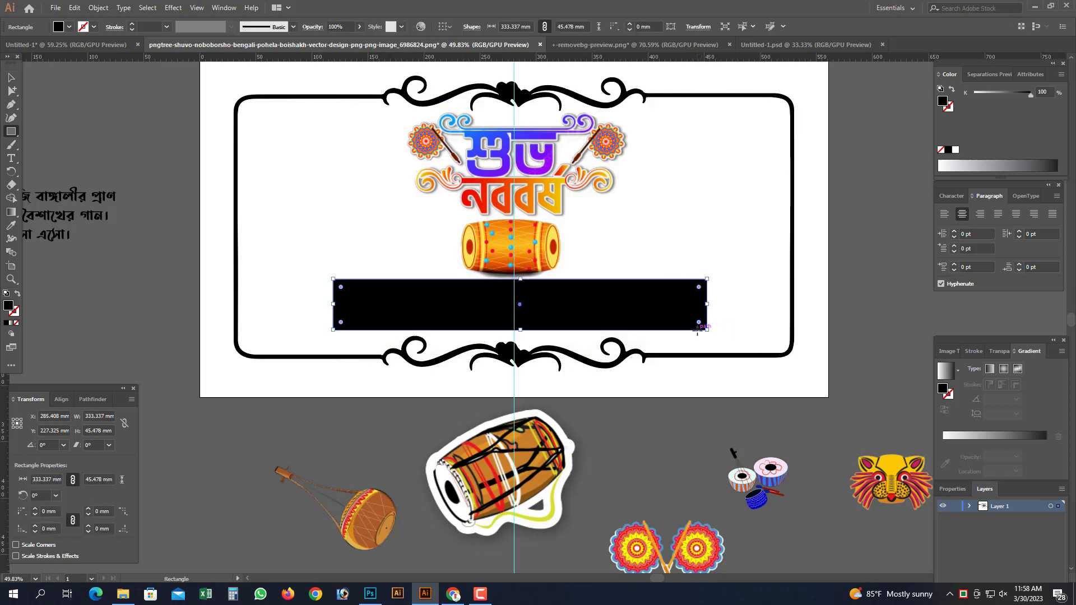
click(15, 79)
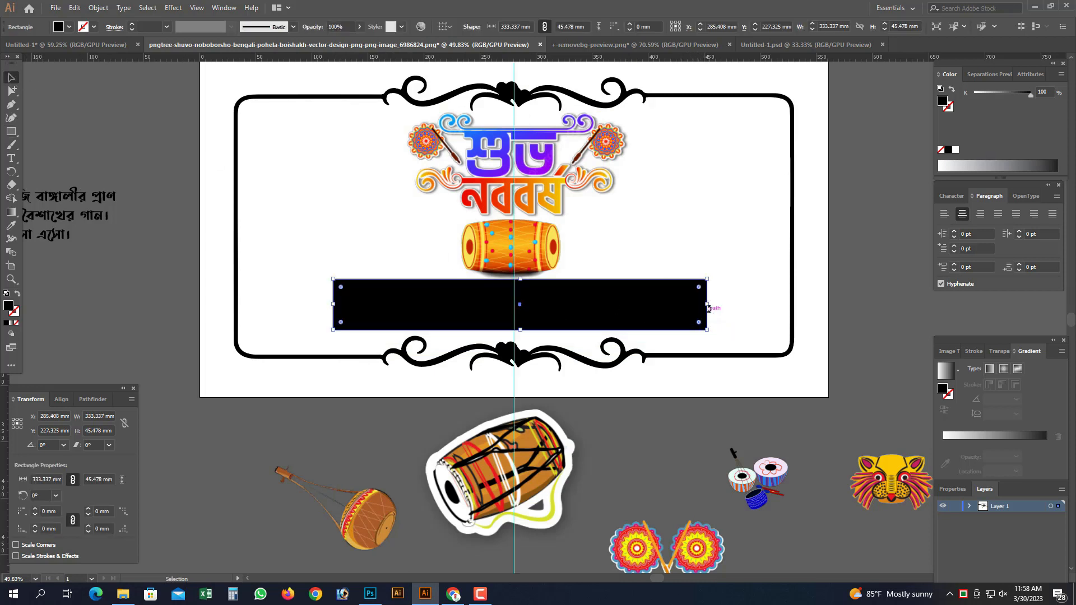
Step: Narrow the black rectangle to about 328 mm and round its corners to a radius of about 11.5 mm
drag(701, 305, 701, 305)
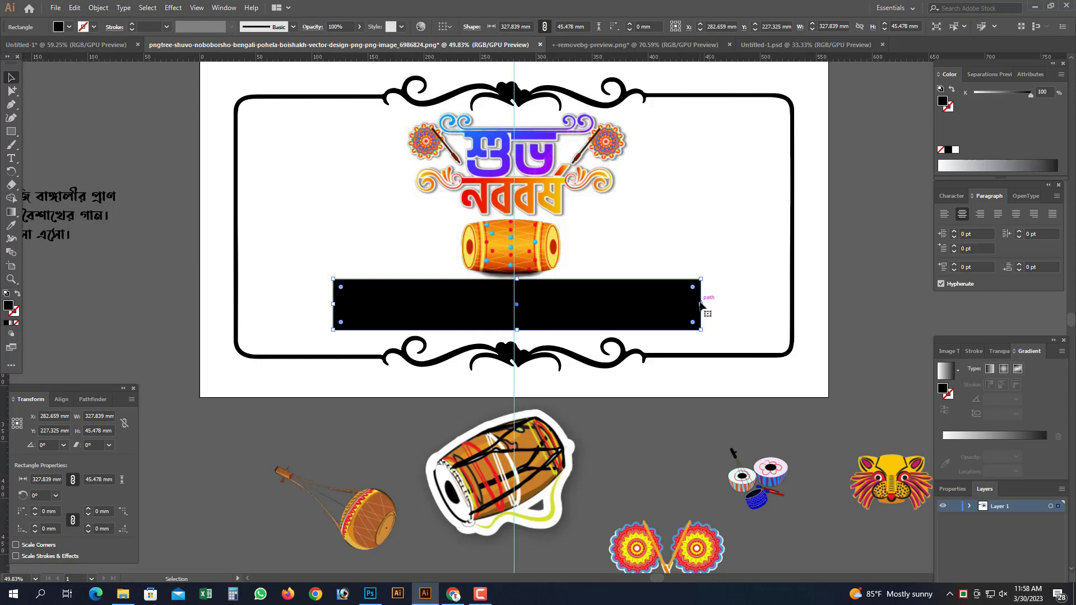
drag(701, 306, 688, 293)
click(12, 91)
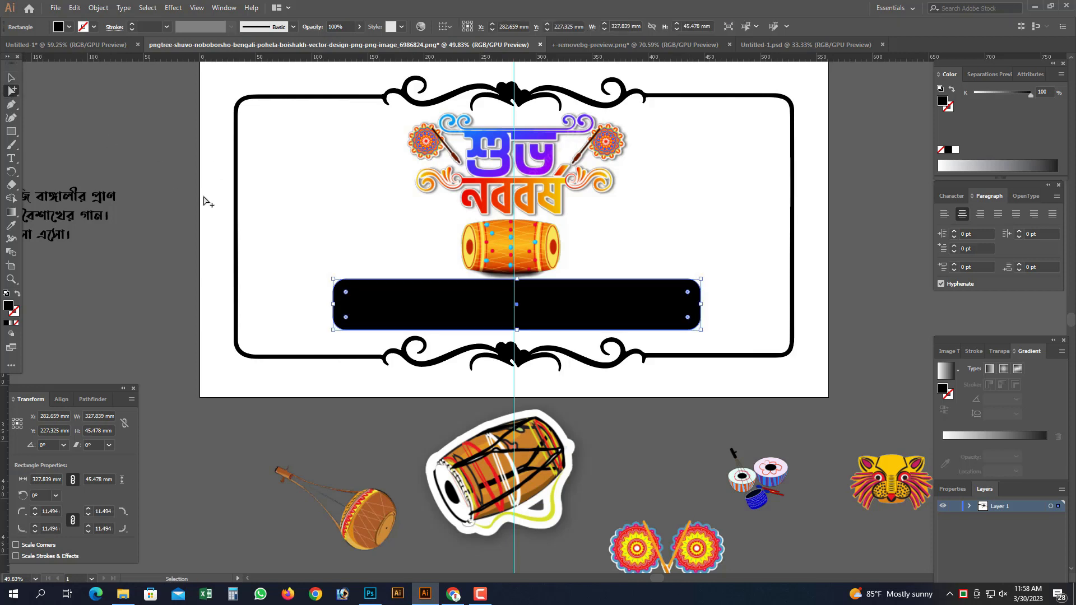
click(670, 296)
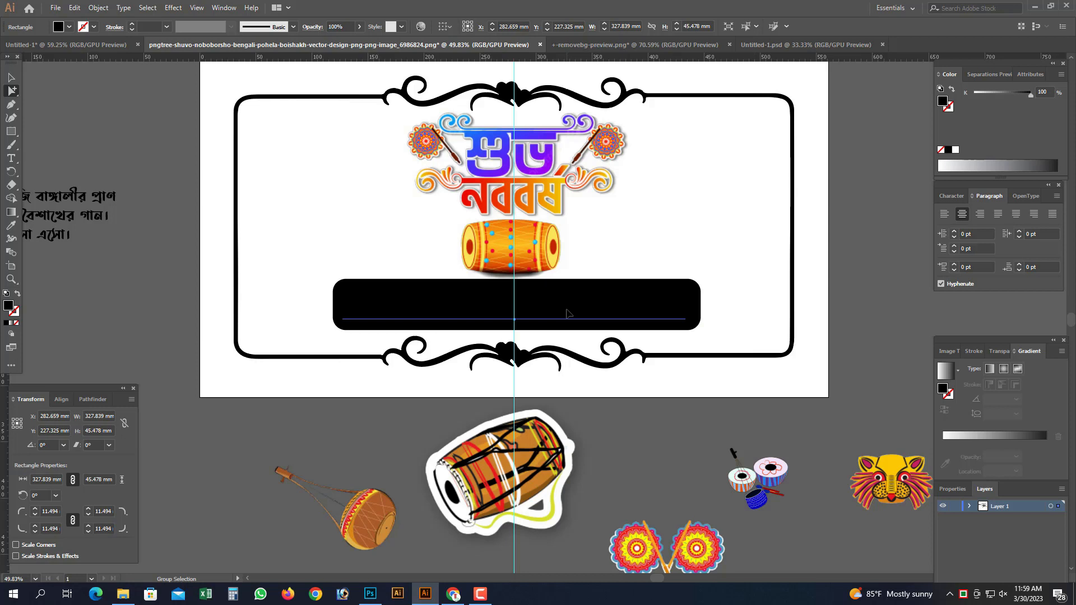
Step: Color the greeting line white and fill the rounded bar behind it dark red with M 100, Y 100 and K 30
click(955, 151)
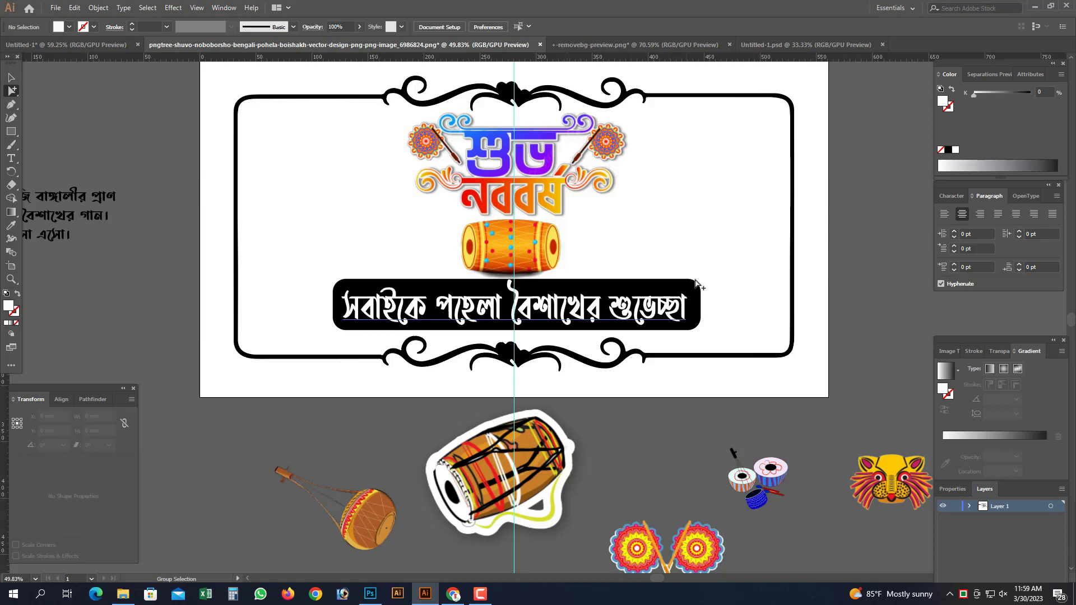
click(666, 311)
click(955, 150)
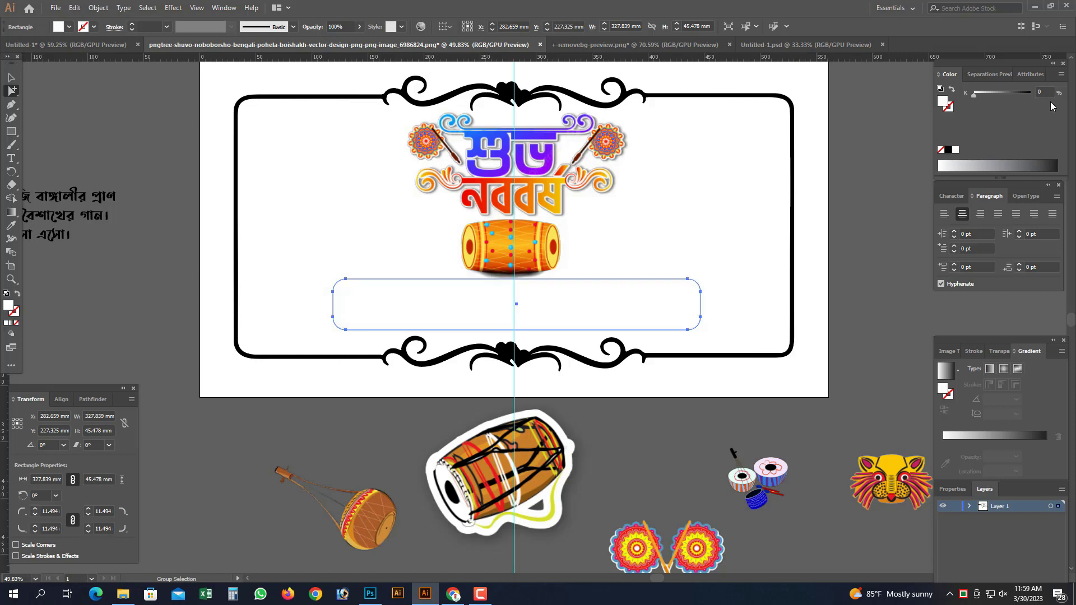
click(1061, 75)
click(977, 135)
drag(991, 108, 1065, 129)
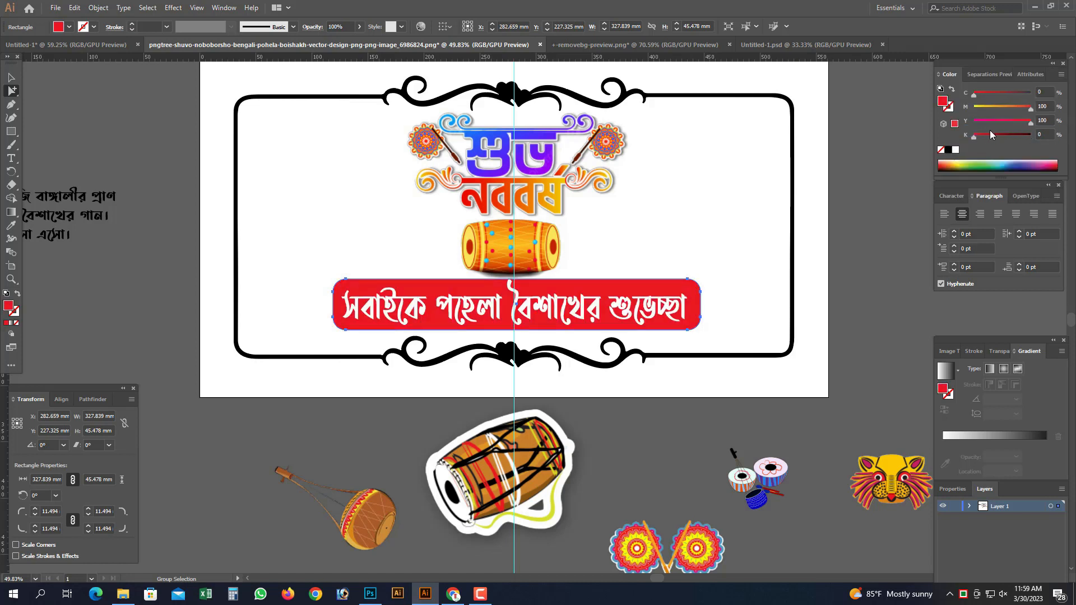
drag(976, 135, 990, 138)
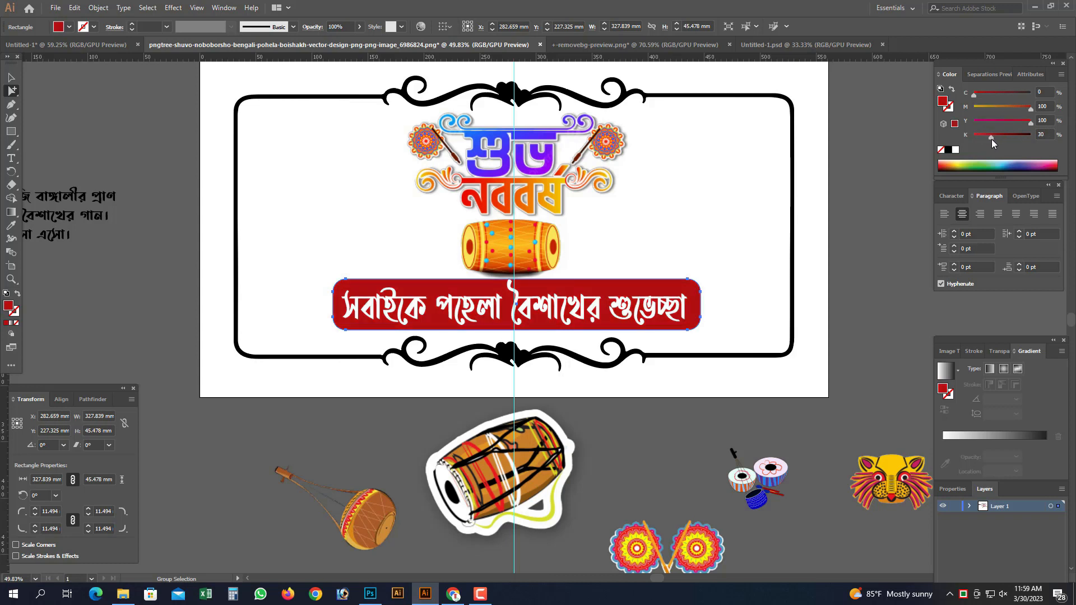
click(750, 221)
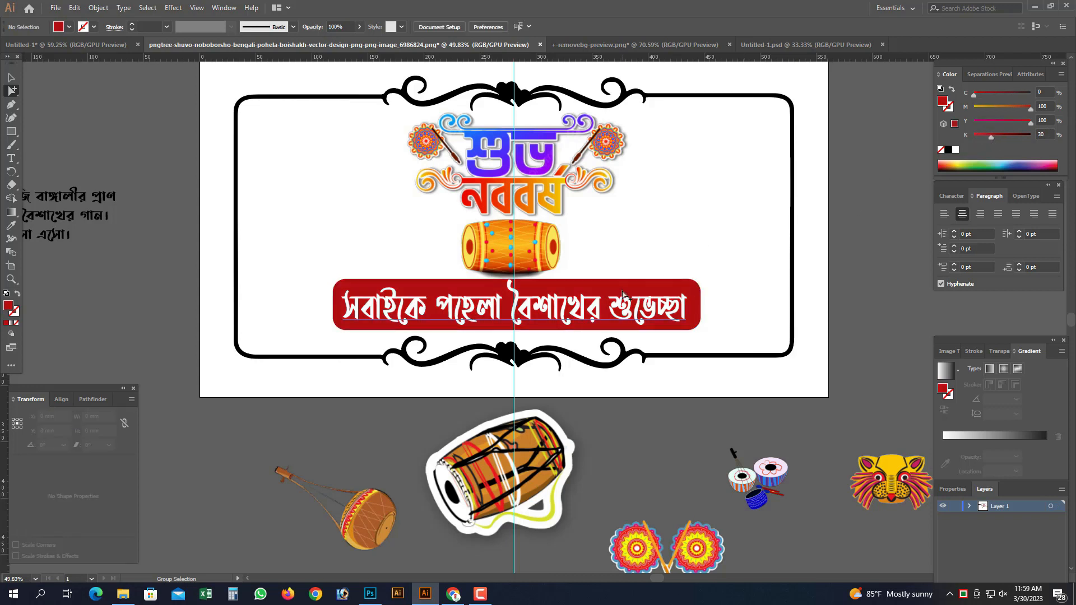
Step: Reduce the height of the greeting line and its rounded bar together to about 43 mm
drag(662, 272, 699, 335)
click(11, 78)
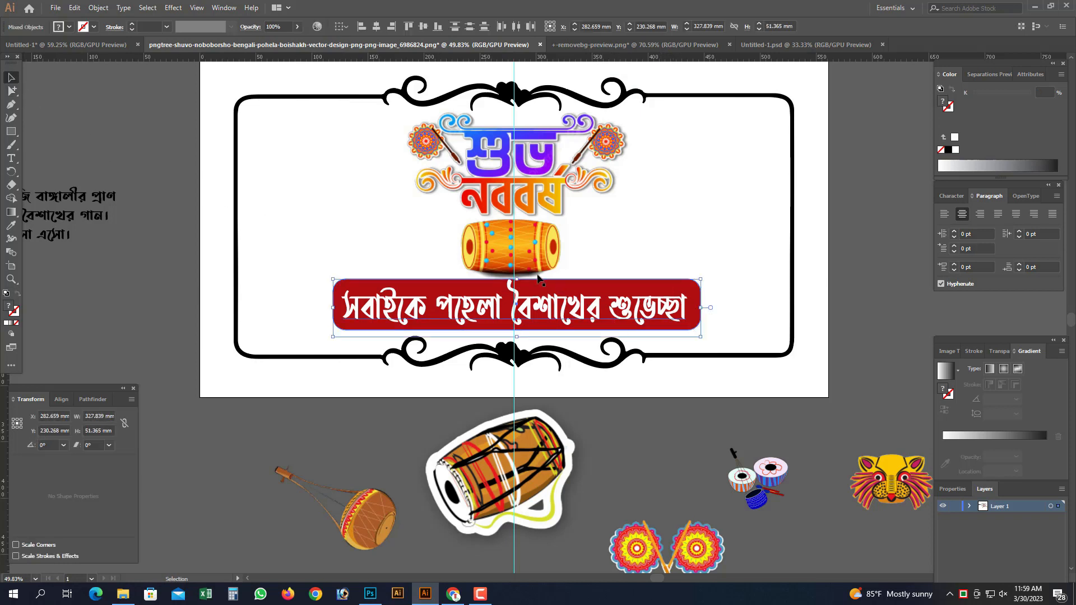
drag(517, 280, 517, 292)
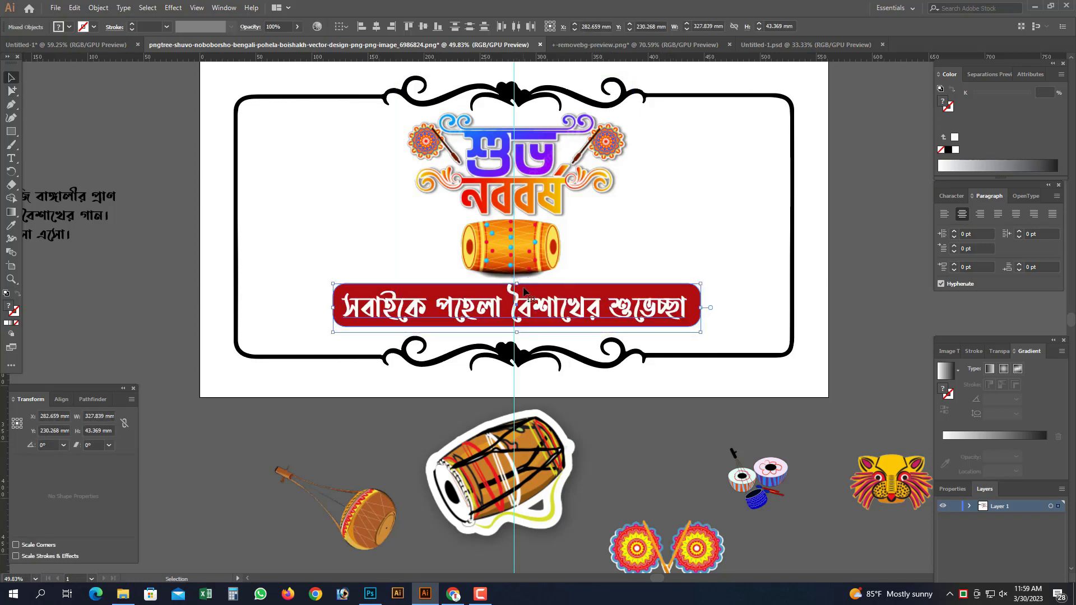
click(15, 92)
click(360, 343)
drag(475, 317, 602, 337)
drag(566, 345, 497, 338)
click(629, 211)
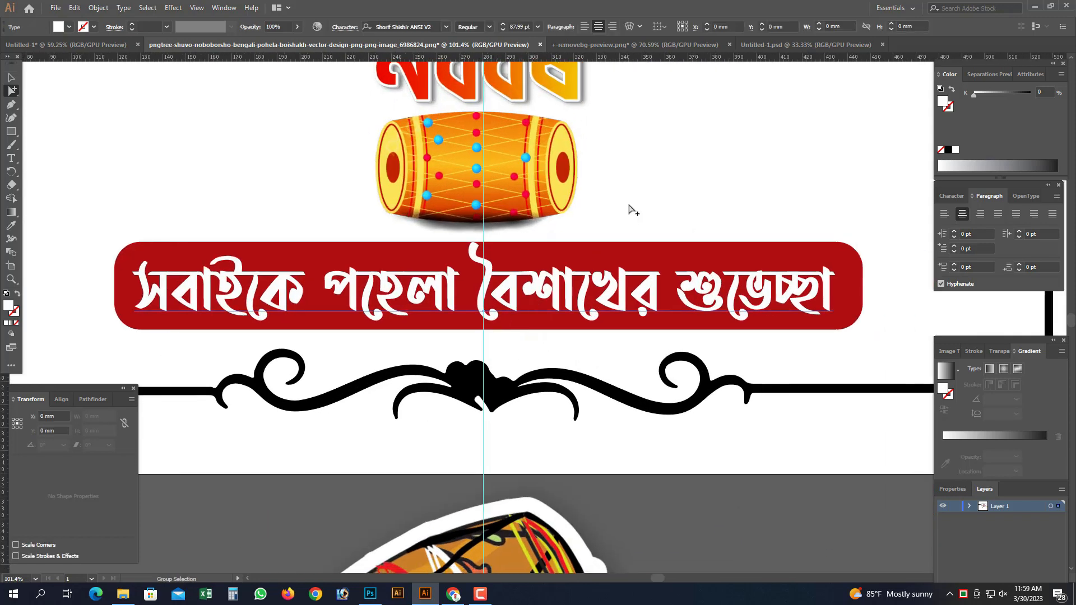
Step: Duplicate the dark red bar and widen the copy evenly on both sides to about 340 mm
key(ctrl+minus)
key(ctrl+minus)
key(ctrl+minus)
click(704, 362)
drag(704, 363, 720, 337)
ctrl+click(709, 286)
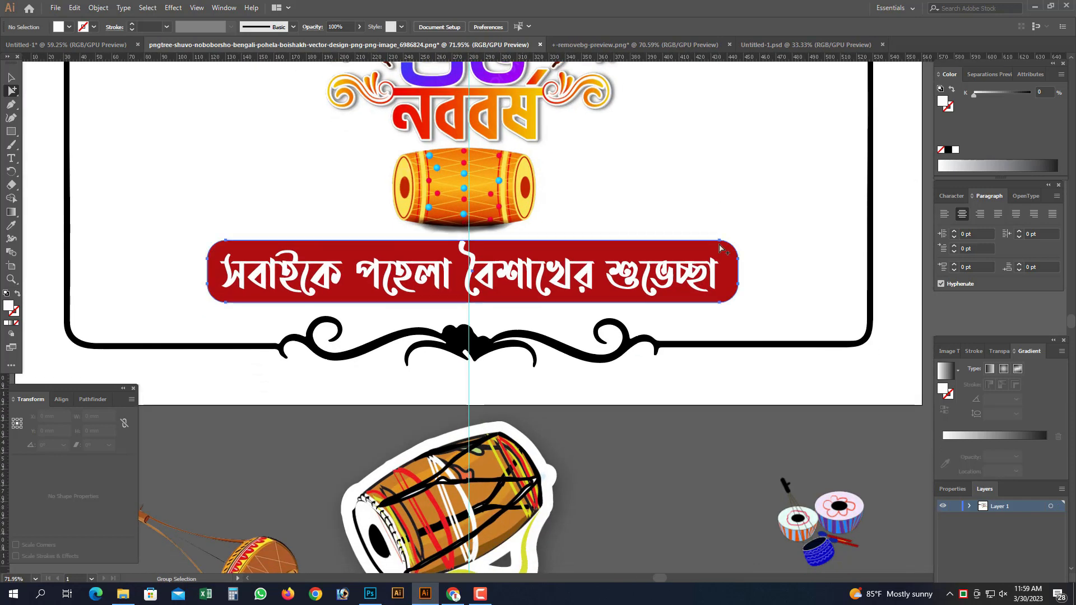
key(v)
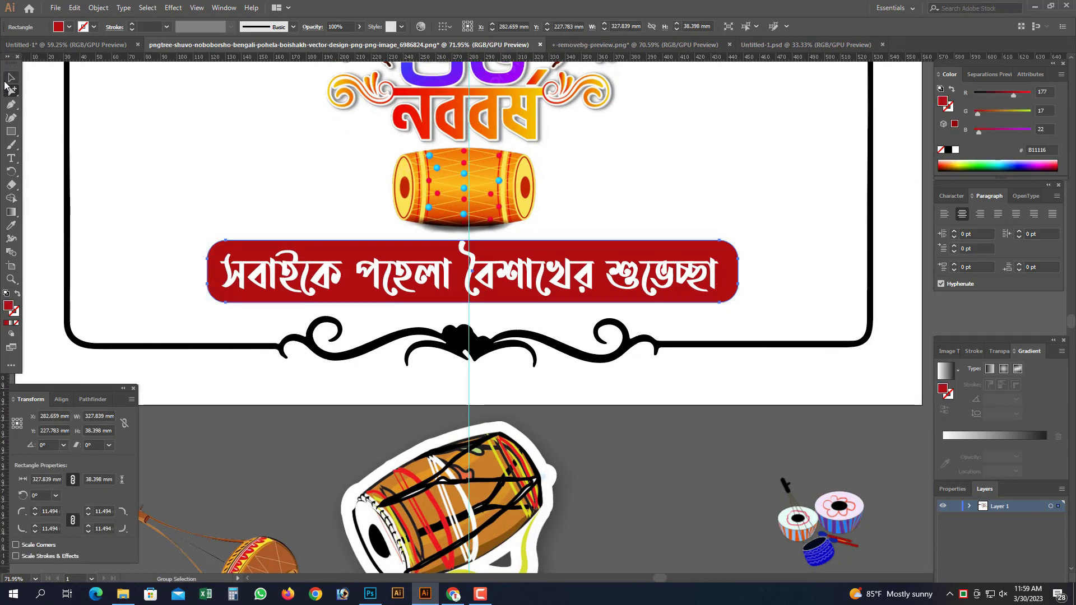
drag(207, 270, 197, 271)
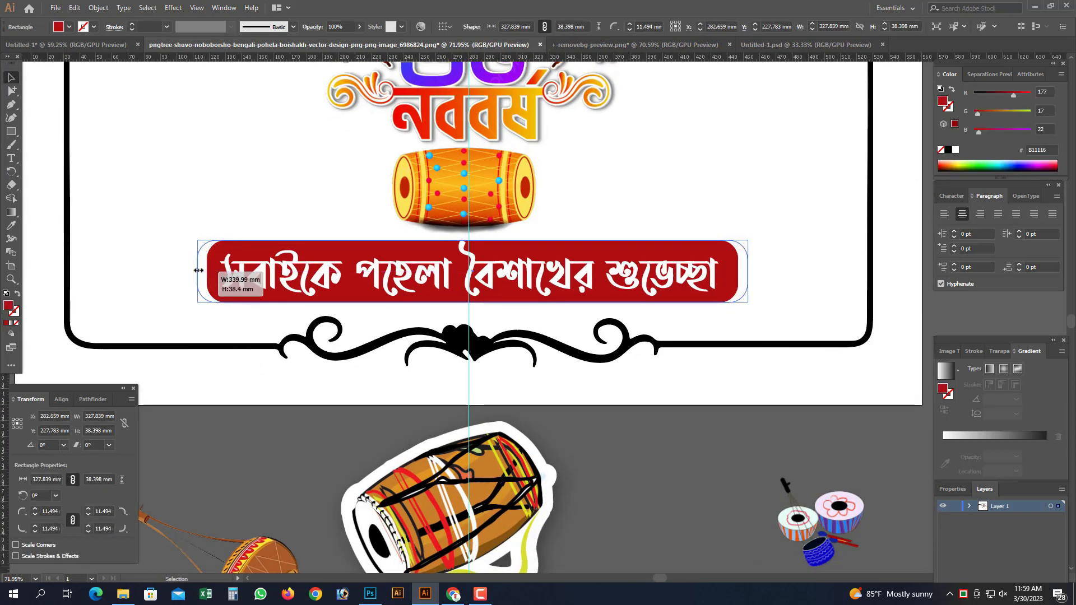
Step: Fill the wider bar bright red using CMYK values of M 100 and Y 100
click(955, 151)
click(1061, 74)
click(976, 130)
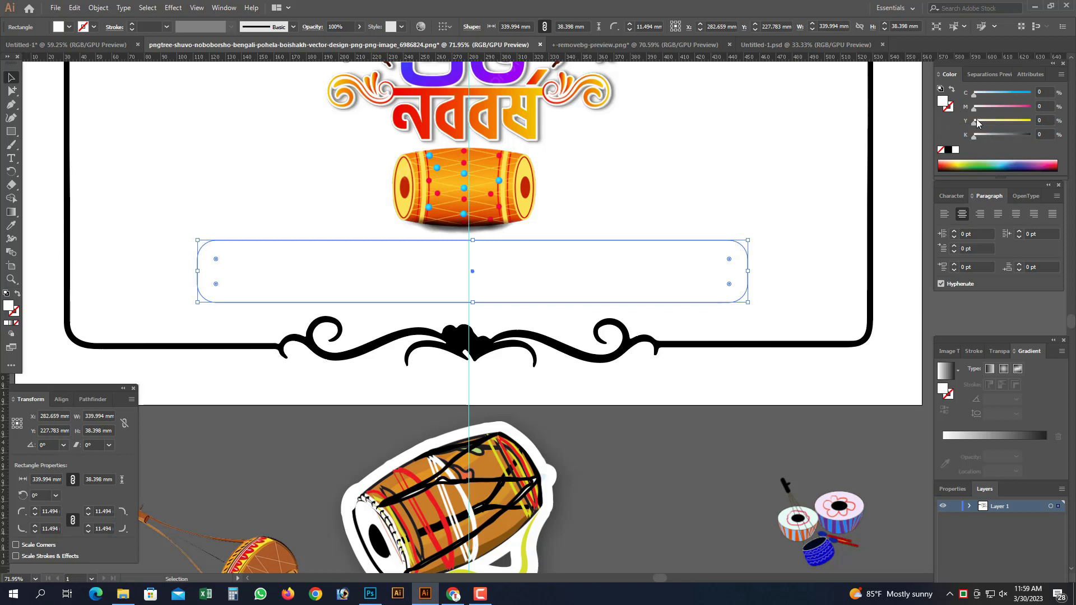
drag(982, 109, 1065, 108)
drag(975, 123, 1075, 125)
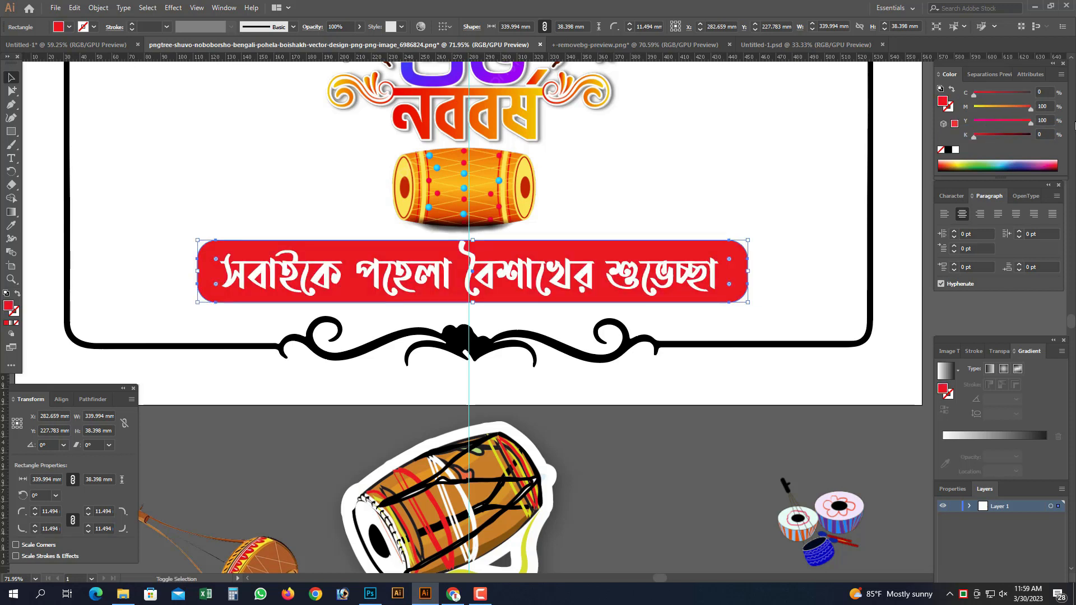
Step: Send the wider bar behind the dark red one and try magenta and teal fills on it with K 39
click(956, 151)
drag(974, 137, 998, 140)
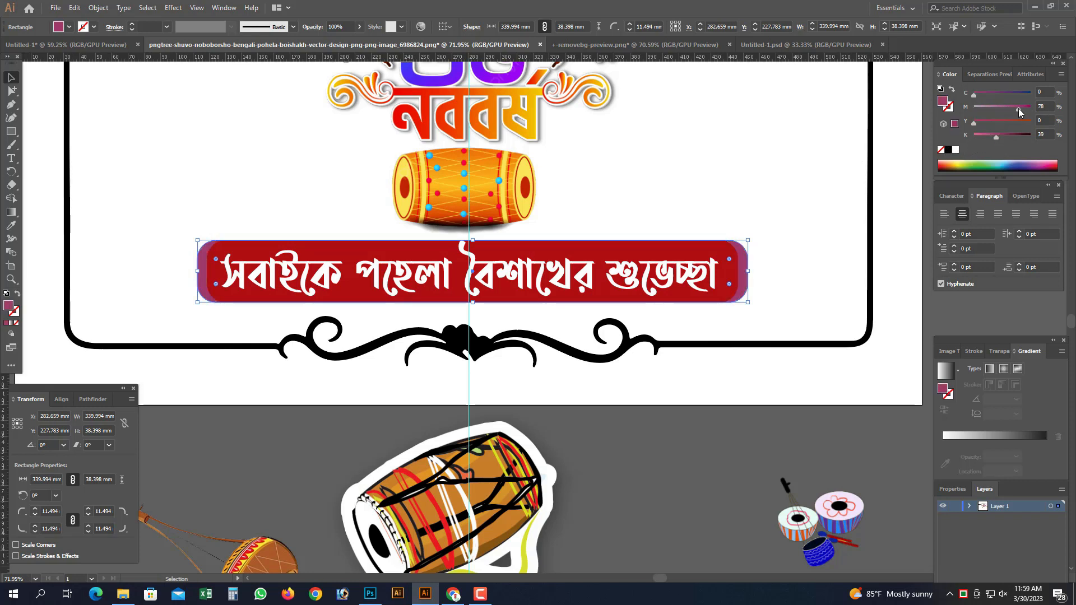
drag(974, 94, 1057, 98)
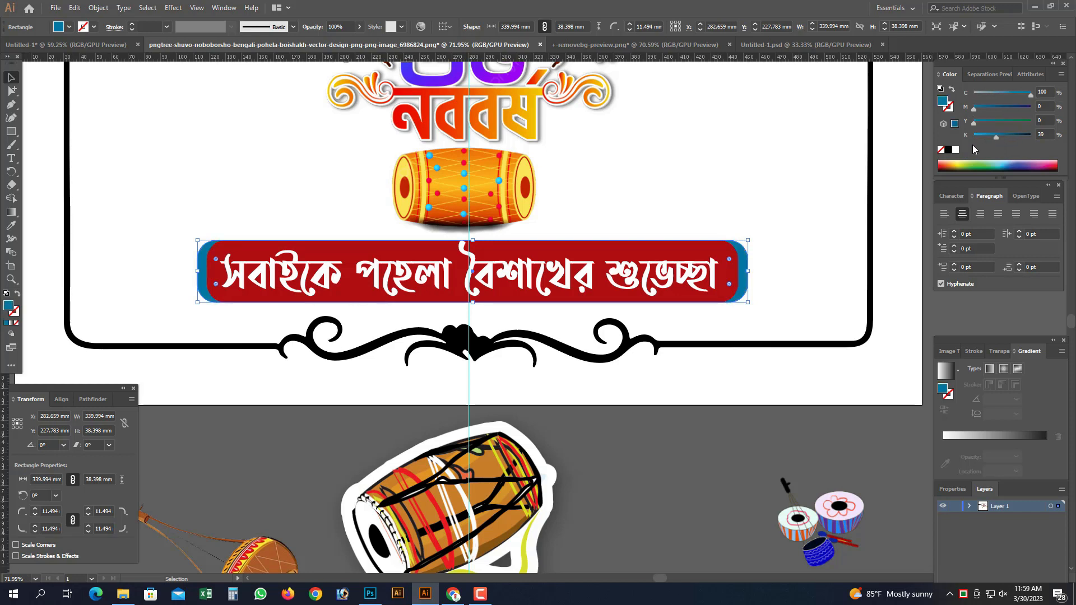
Step: Reset the rear bar's fill to white and recolor it bright red with M 100, Y 100 and K 0
click(955, 149)
drag(975, 108, 1074, 112)
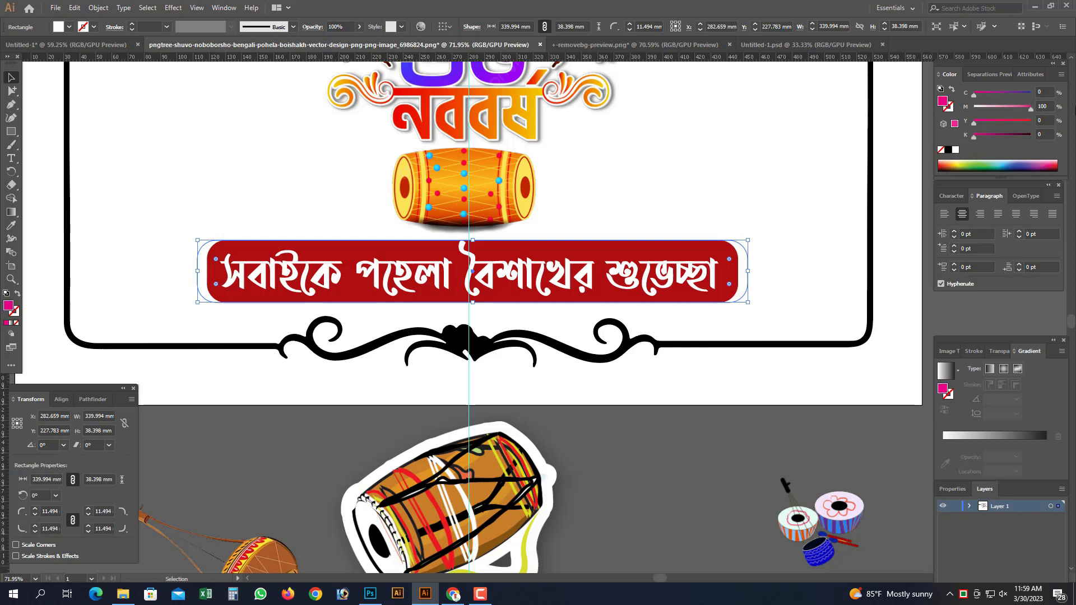
drag(992, 126, 1071, 129)
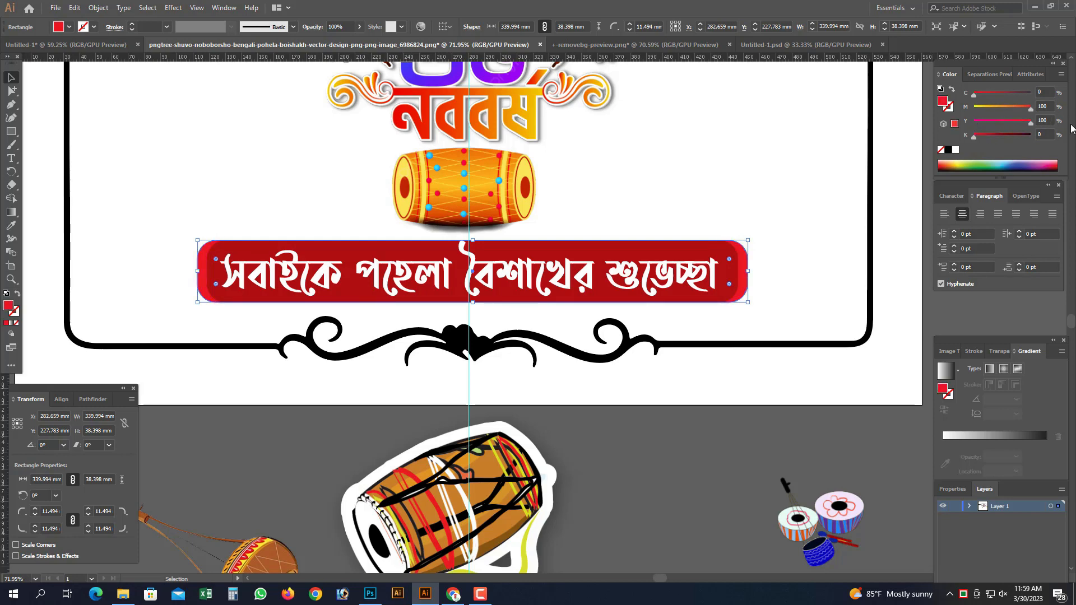
click(12, 92)
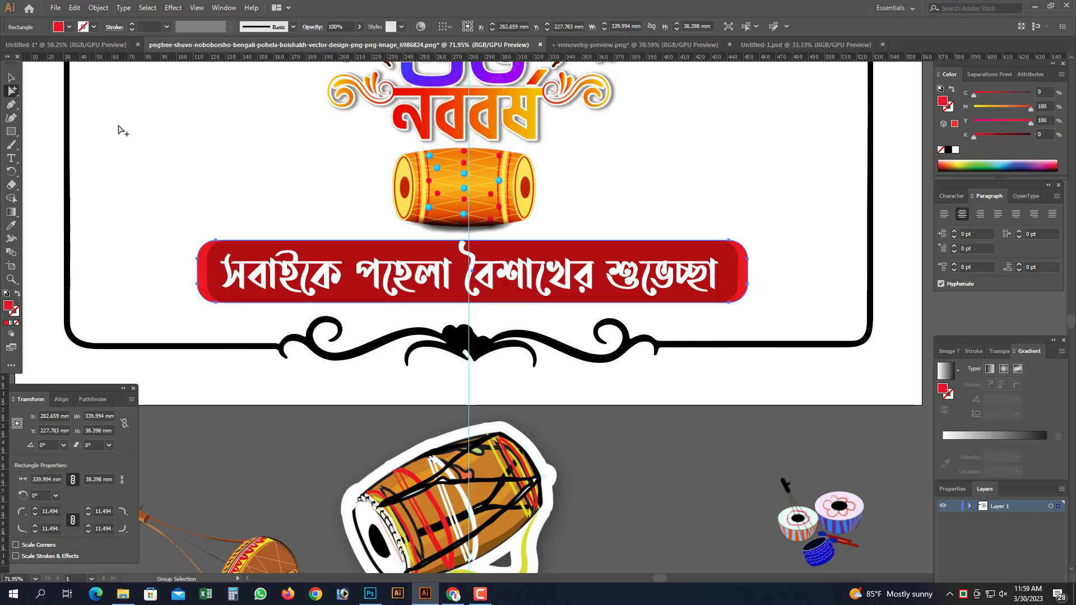
click(160, 133)
Step: Examine the overall banner layout together with the verse and festive images outside the artboard
key(ctrl+minus)
scroll(161, 134, down, 10)
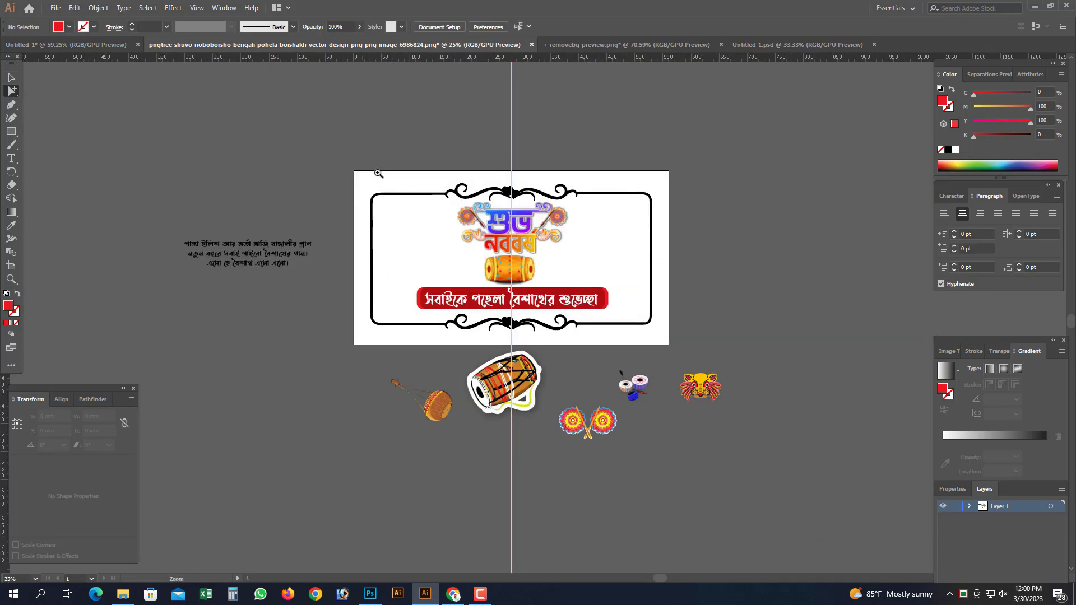
scroll(375, 170, up, 4)
scroll(465, 251, down, 3)
scroll(464, 250, right, 3)
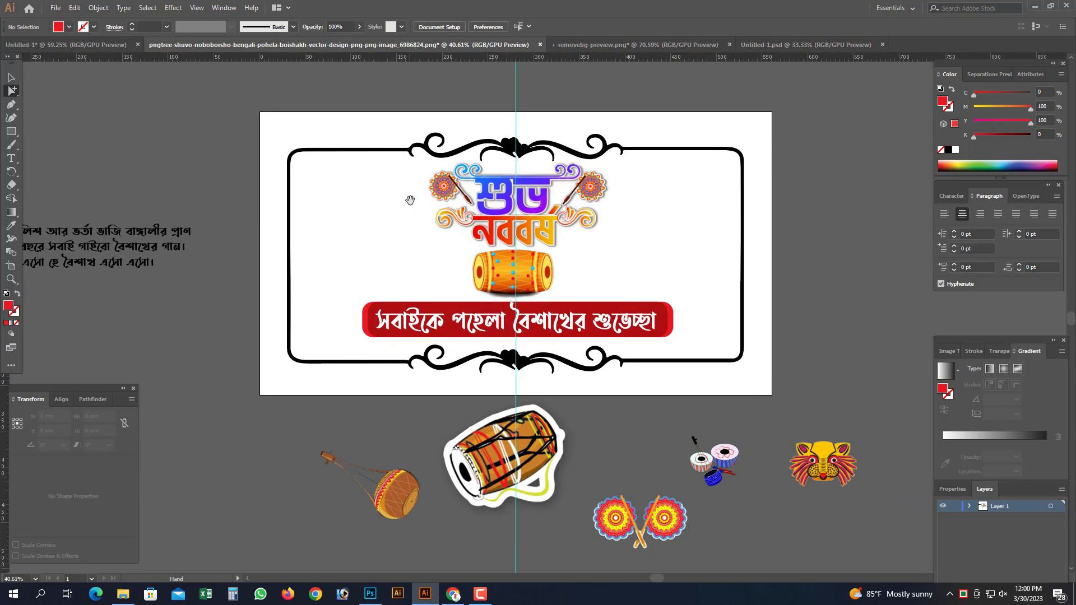
drag(407, 194, 399, 186)
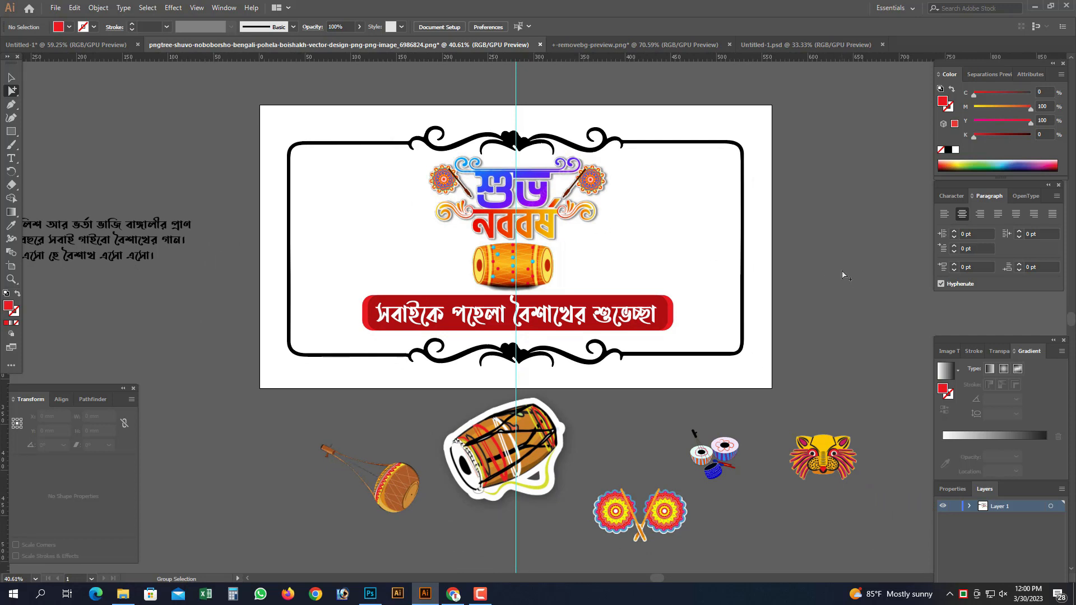
key(ctrl+minus)
drag(793, 294, 818, 270)
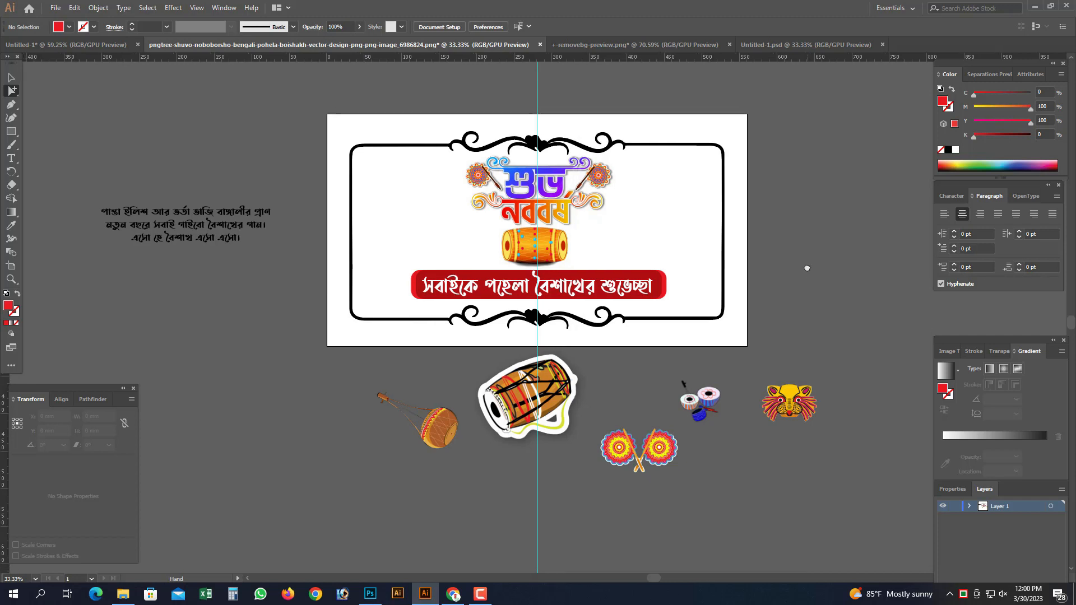
Step: Move the three-line verse from the left of the artboard to the empty canvas on its right
click(661, 473)
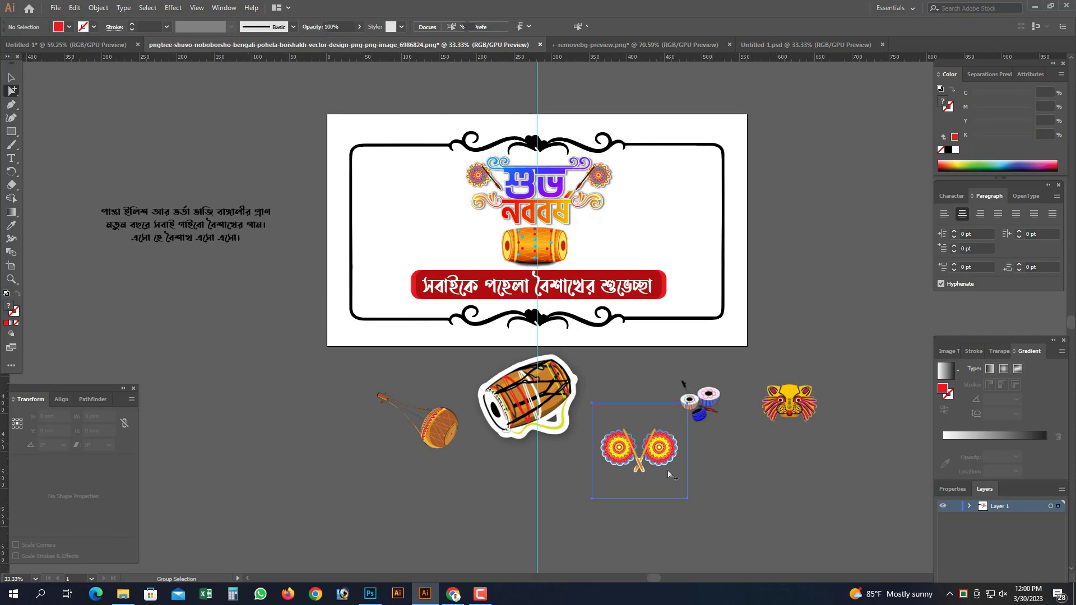
drag(173, 214, 656, 224)
scroll(656, 224, up, 5)
drag(763, 283, 441, 283)
drag(457, 241, 500, 240)
scroll(768, 219, right, 10)
click(527, 147)
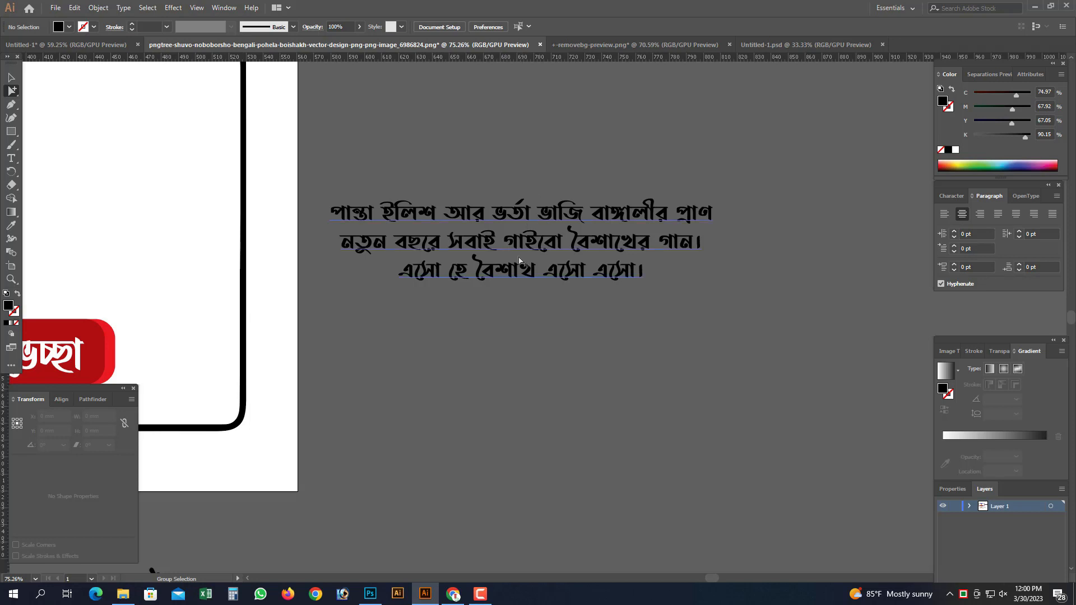
Step: Break the verse into five lines by adding line breaks after "আর" and "সবাই"
double_click(495, 217)
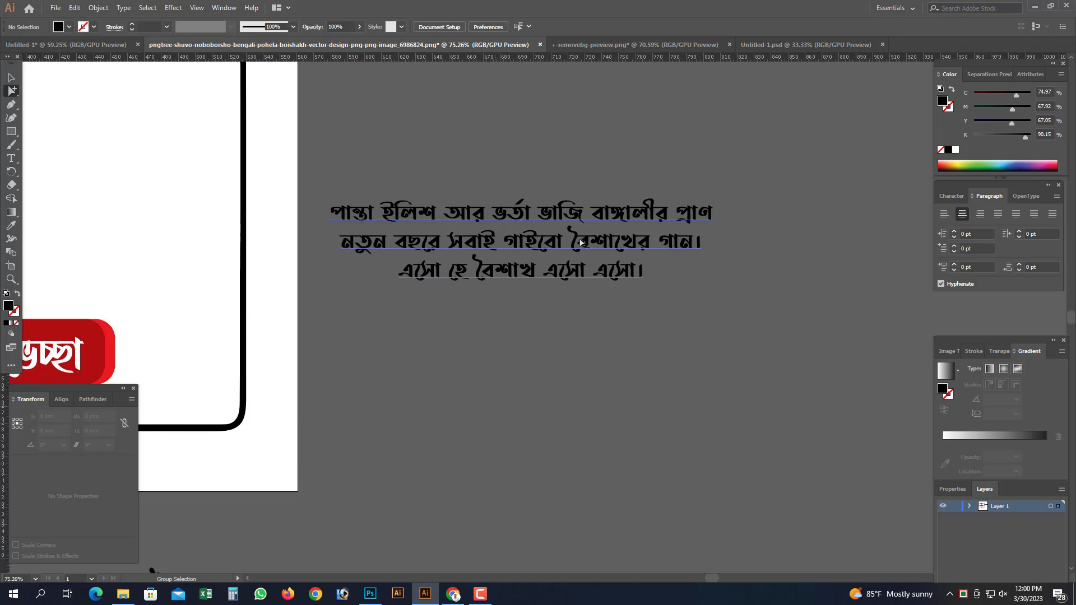
key(Return)
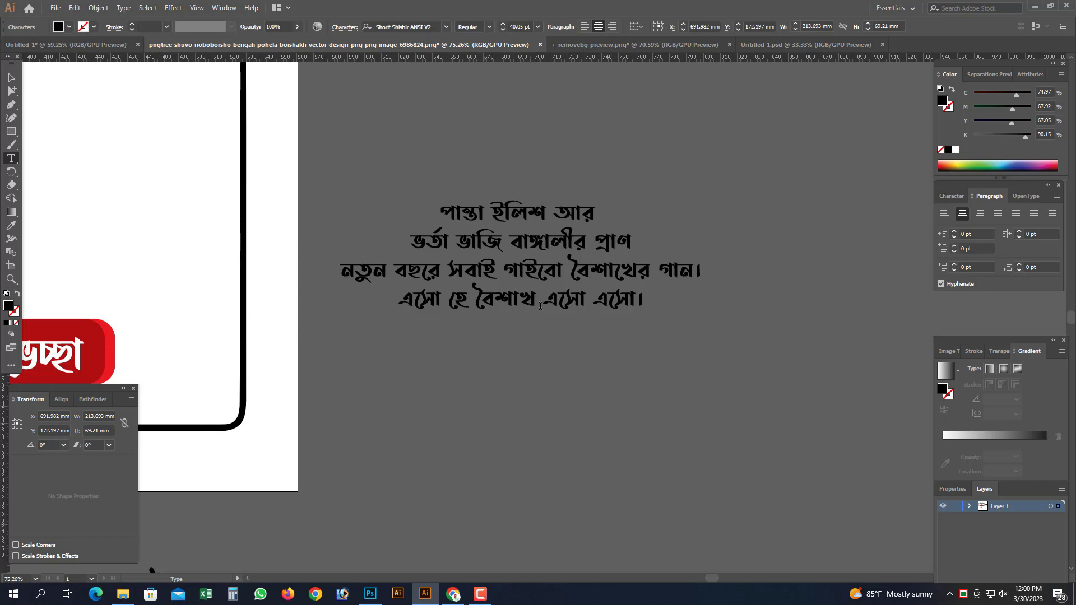
click(503, 270)
key(Return)
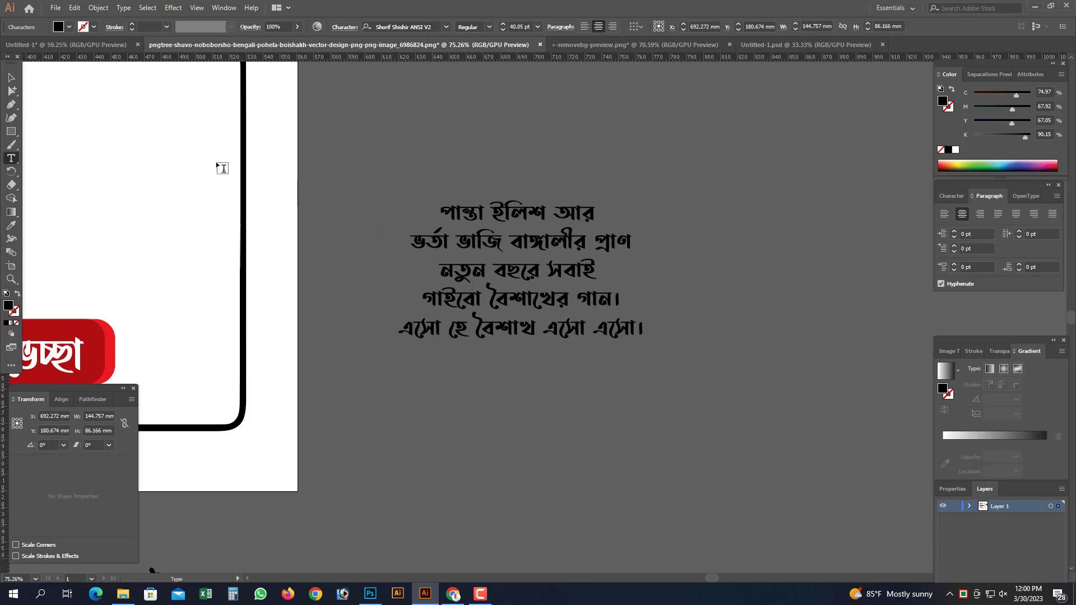
click(500, 144)
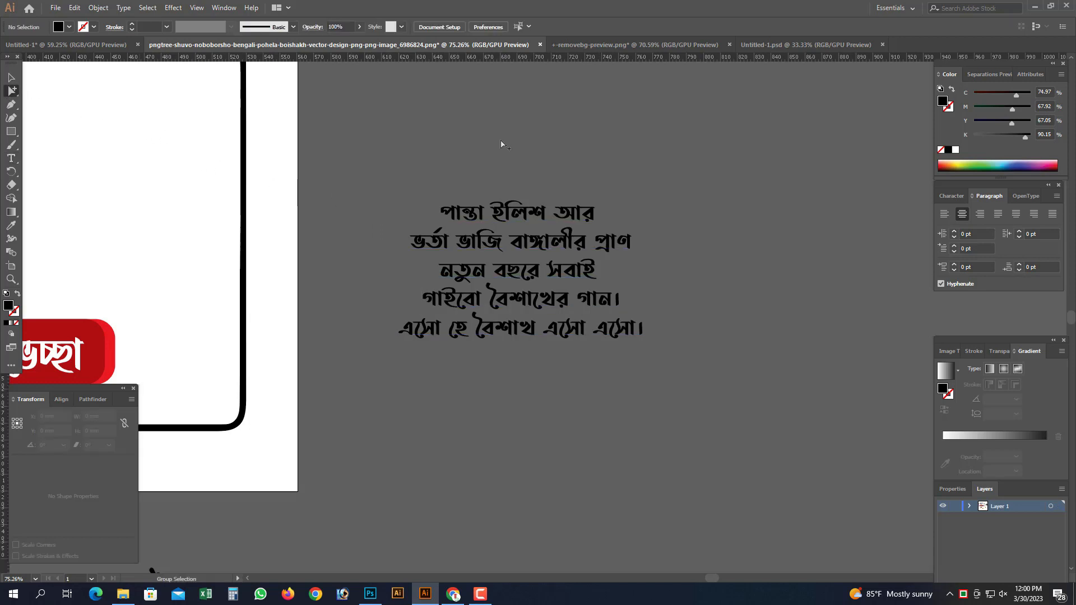
Step: Add a comma after "প্রাণ" at the end of the verse's second line
double_click(620, 246)
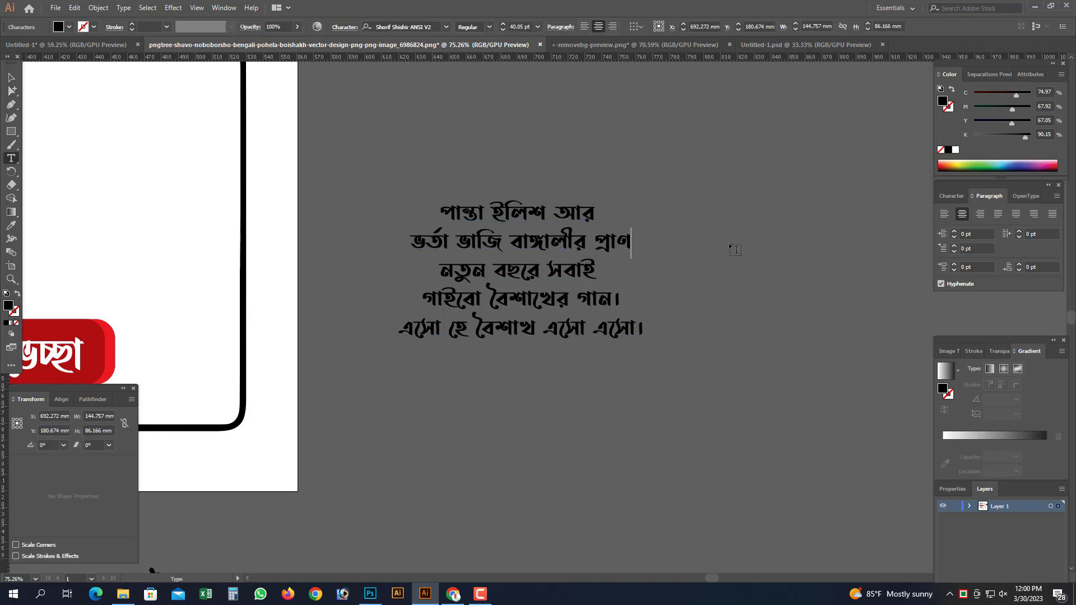
text(,)
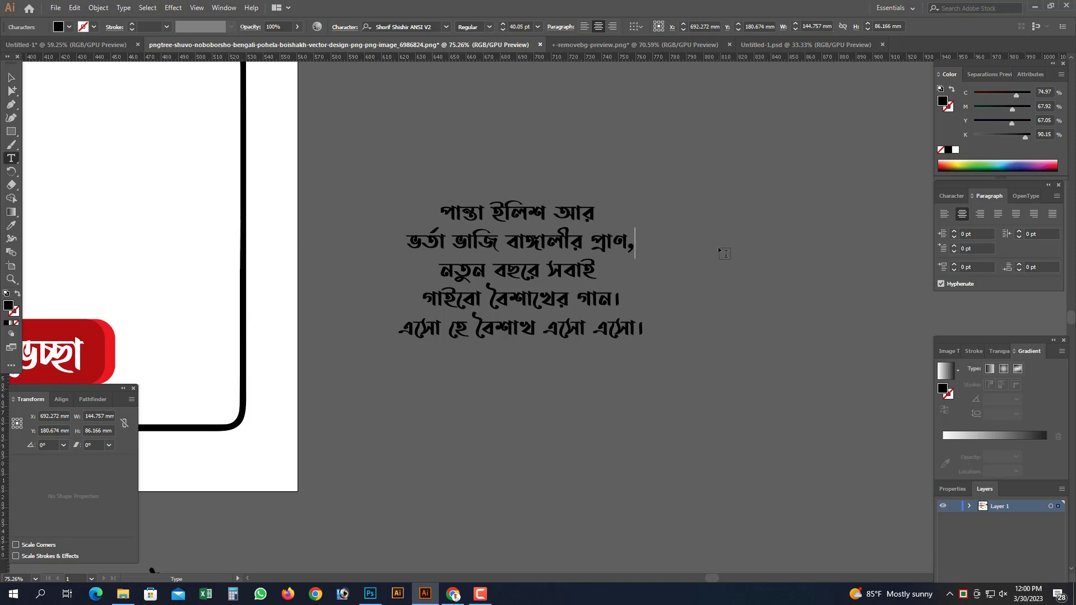
click(12, 90)
click(431, 157)
Step: Move the five-line verse inside the frame, to the right of the Shuvo Noboborsho artwork
key(ctrl+minus)
key(ctrl+minus)
key(ctrl+minus)
drag(535, 287, 514, 237)
click(698, 240)
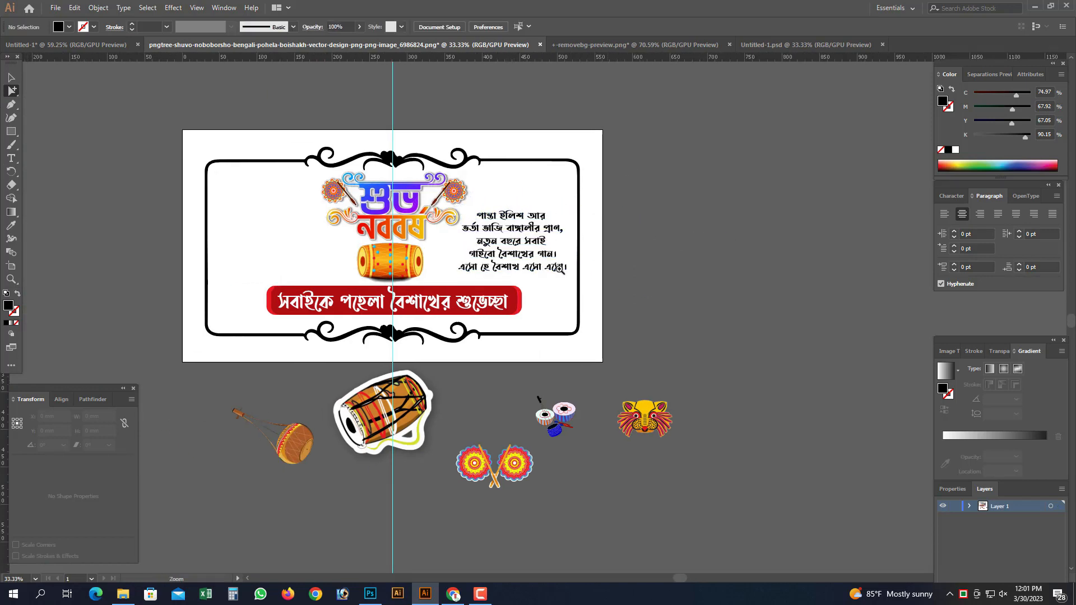
Step: Increase the verse's line spacing and shift the text slightly upward beside the artwork
scroll(568, 212, up, 3)
click(564, 207)
key(alt+Down)
key(alt+Down)
key(alt+Down)
key(alt+Down)
key(alt+Down)
key(alt+Down)
key(alt+Down)
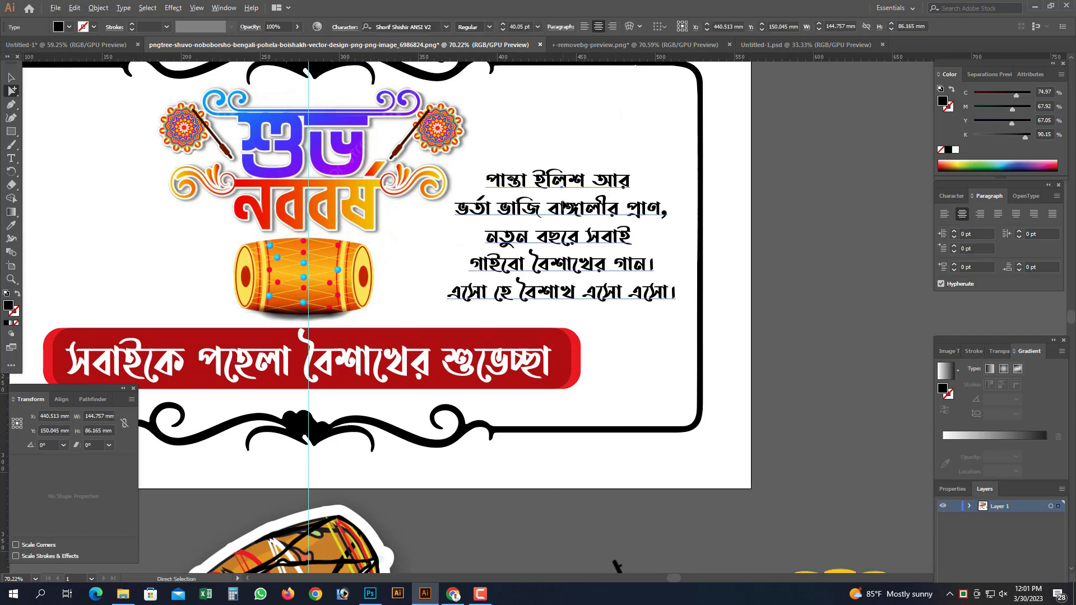
drag(571, 184, 576, 163)
key(ctrl+shift+a)
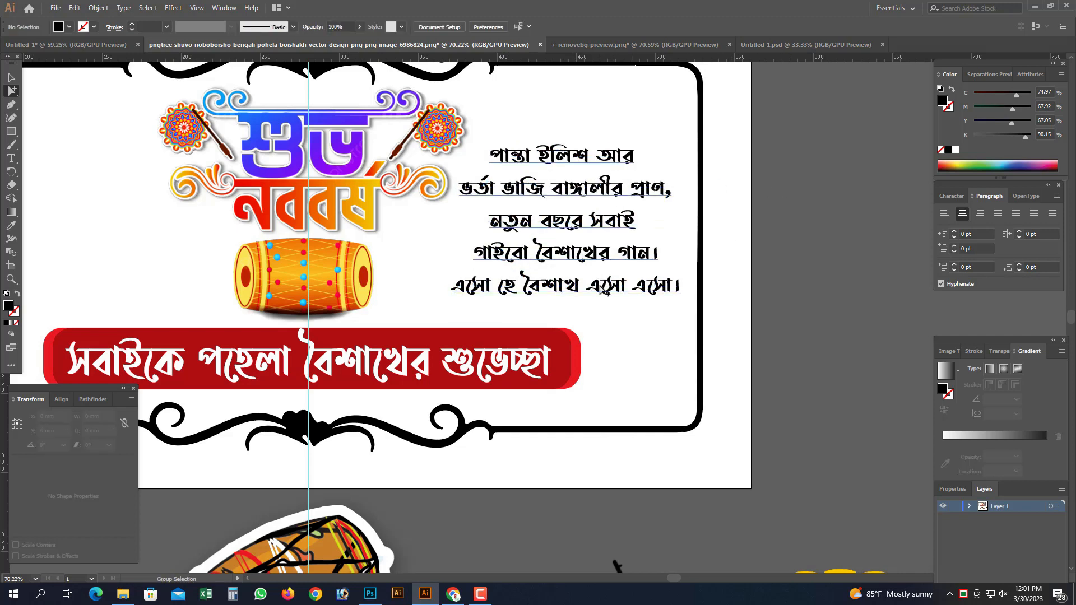
Step: Widen the verse's line spacing further to a text height of about 106 mm and nudge it up and to the right
click(601, 293)
key(alt+Down)
key(alt+Down)
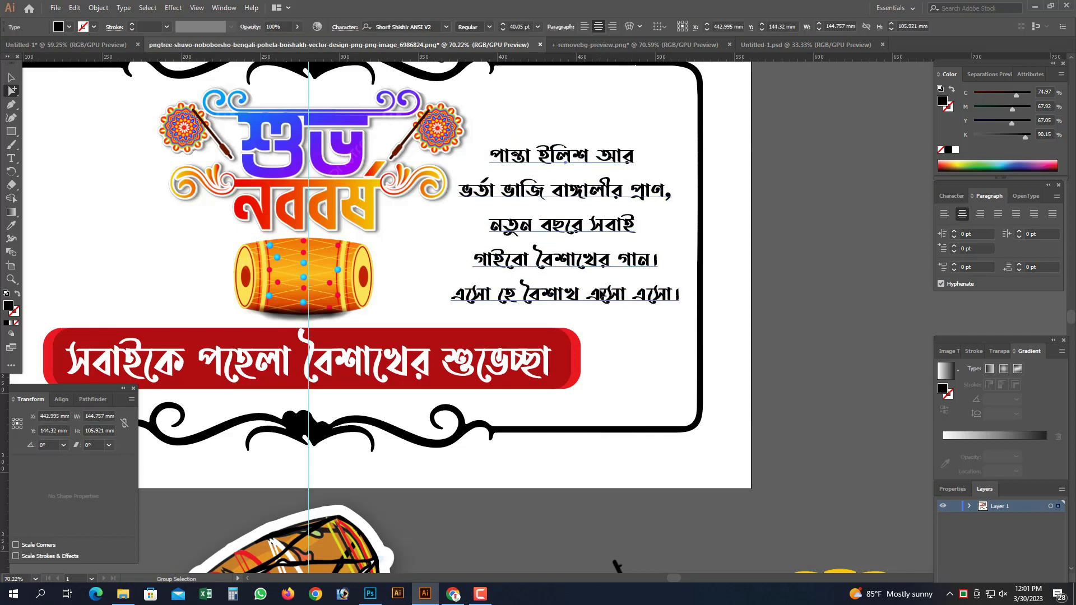
drag(594, 194, 600, 192)
key(ctrl+shift+a)
scroll(643, 234, down, 4)
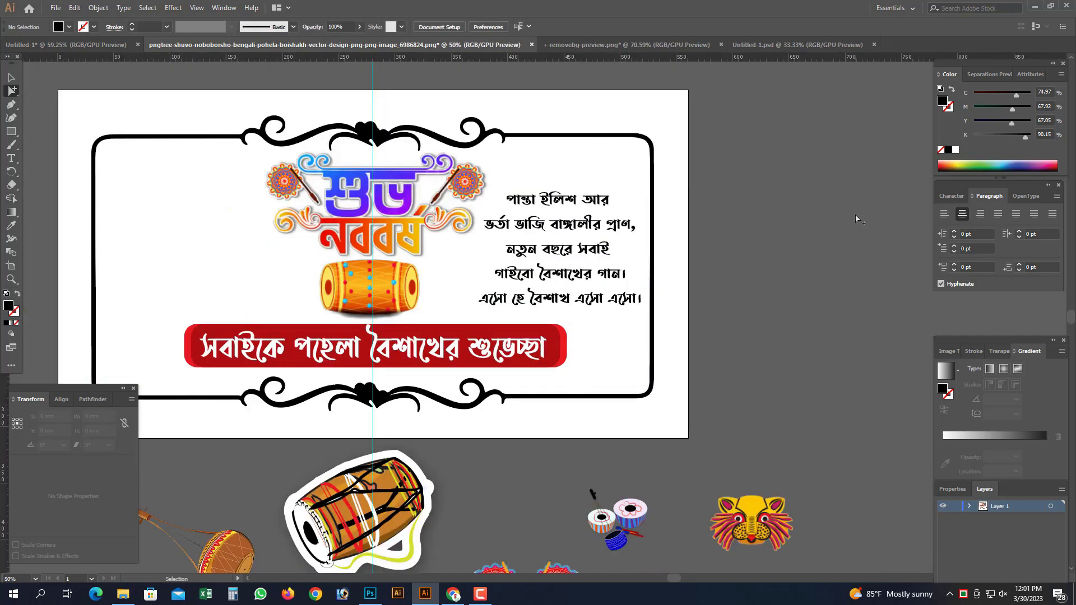
Step: Hide the guides and place the small drums image in the frame's lower-right corner, enlarged to about 67 by 71 mm
key(ctrl+;)
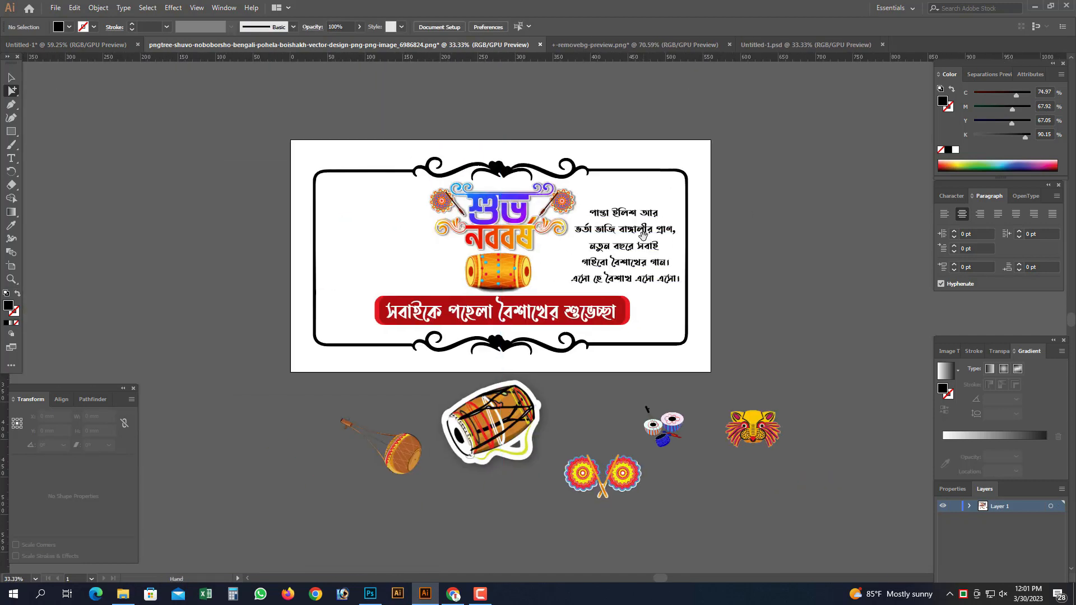
drag(537, 293, 572, 330)
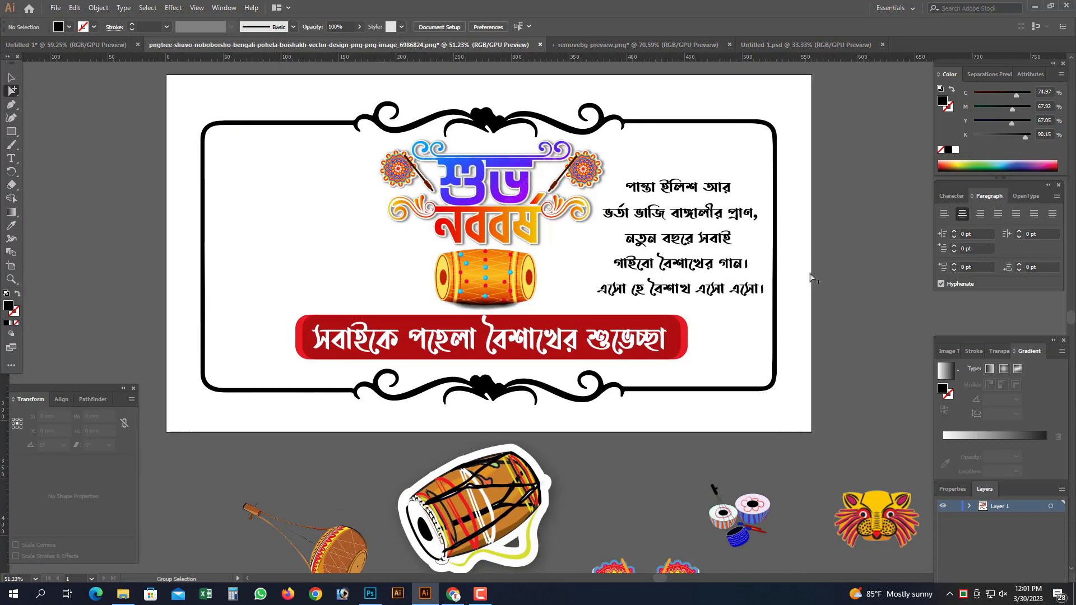
scroll(825, 287, down, 3)
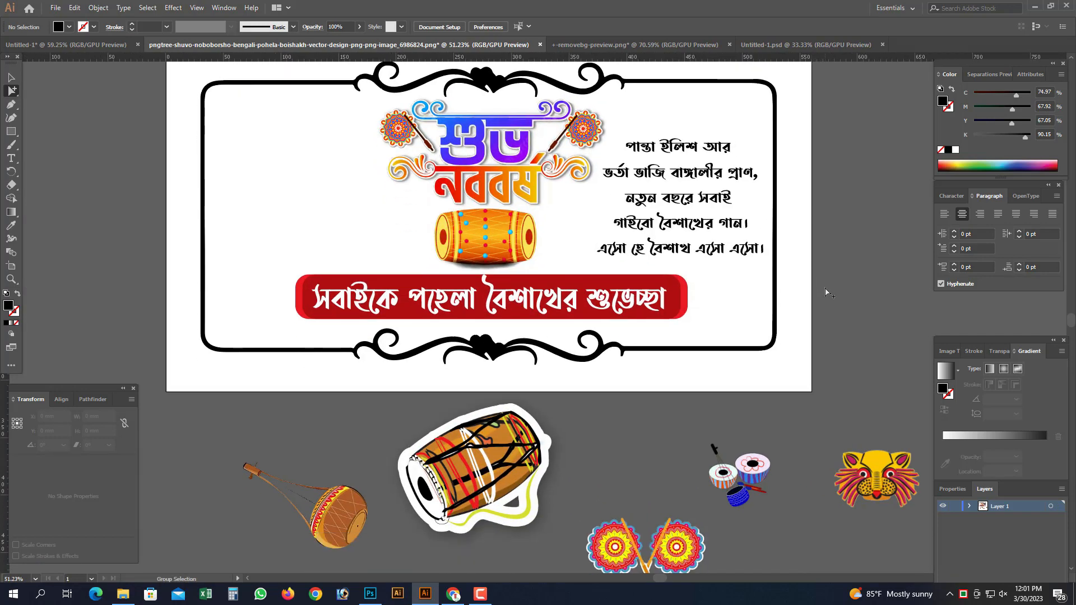
scroll(827, 291, up, 1)
drag(719, 483, 718, 317)
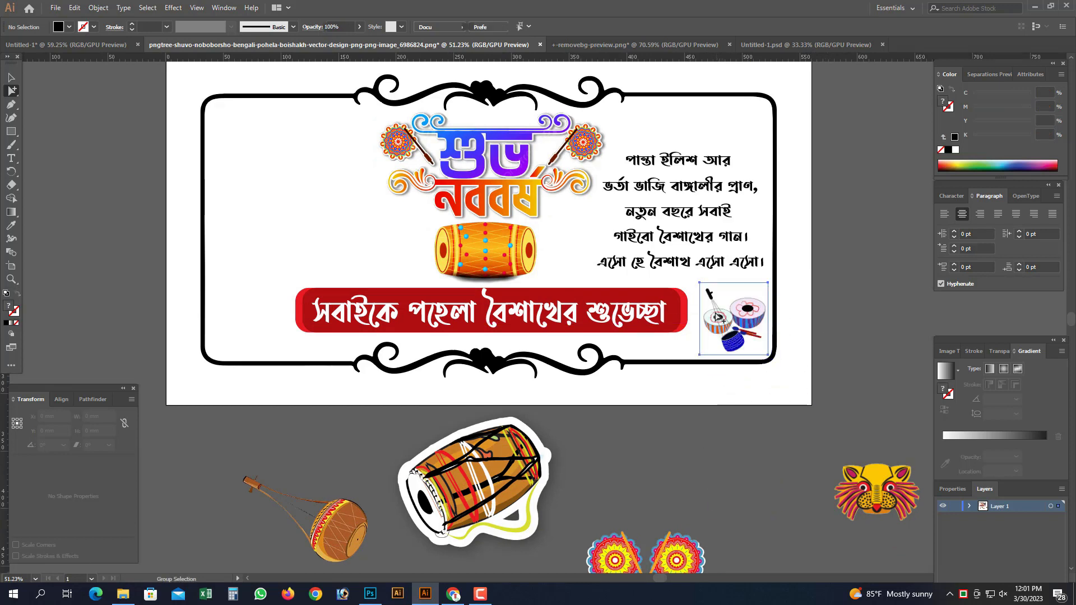
click(12, 78)
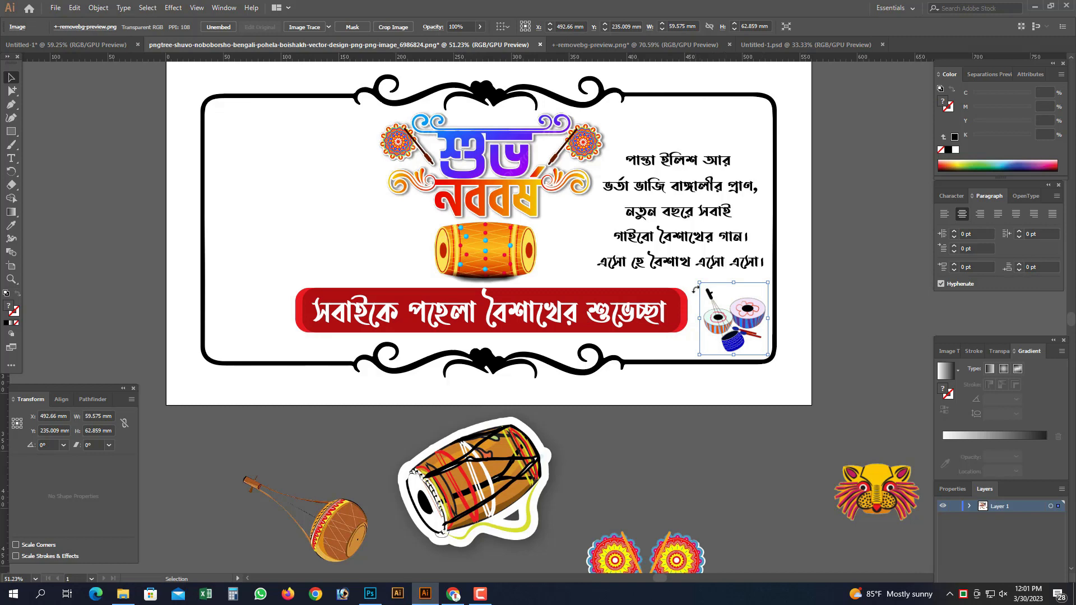
drag(698, 285, 690, 273)
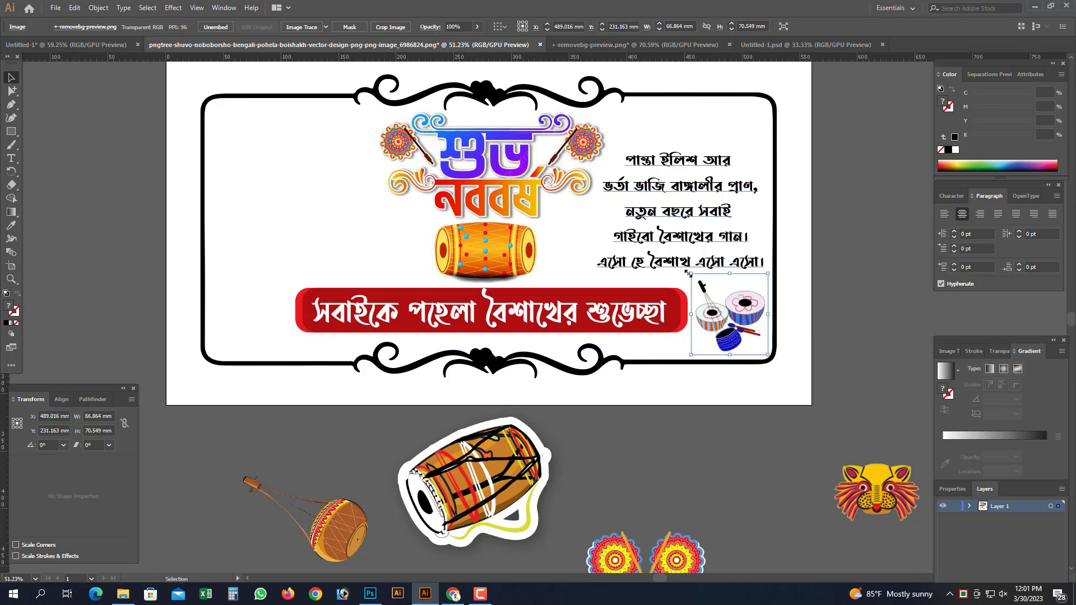
click(12, 91)
click(77, 119)
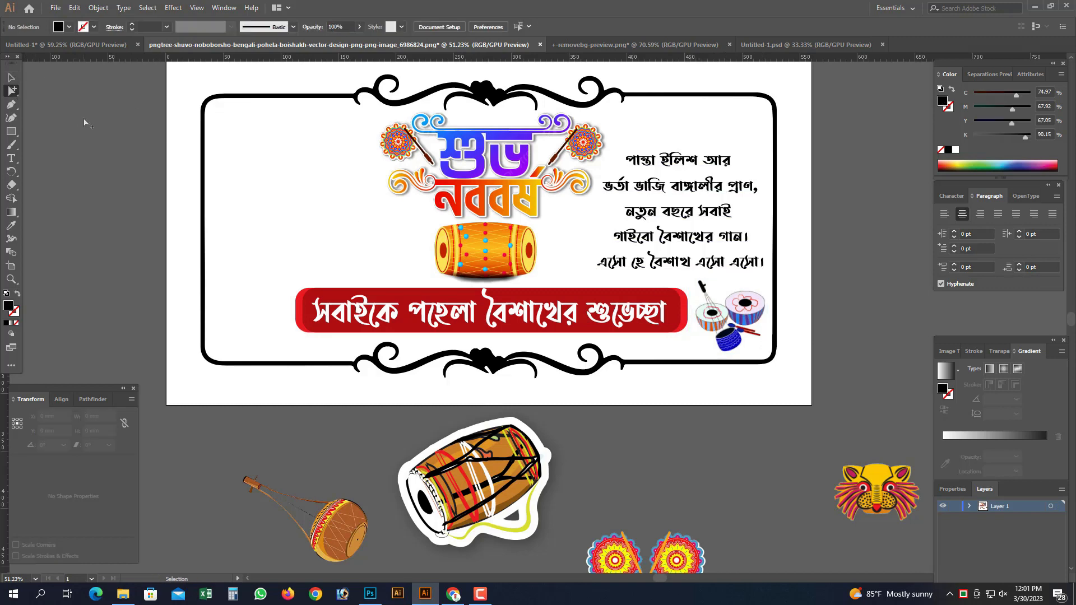
Step: Move the long-necked string instrument into the lower-left part of the frame and rotate it upright to about 320°
key(ctrl+minus)
drag(404, 341, 387, 316)
drag(318, 507, 269, 308)
click(11, 171)
drag(350, 226, 339, 289)
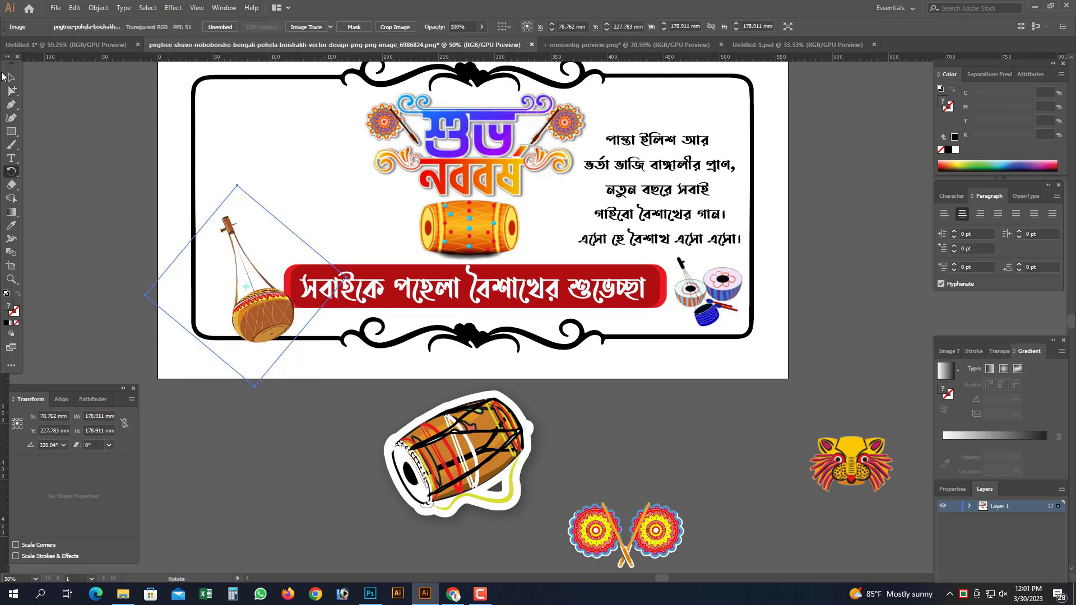
Step: Shift the string instrument toward the frame's left edge and scale it down to fit beside the red bar
click(12, 77)
drag(245, 286, 227, 272)
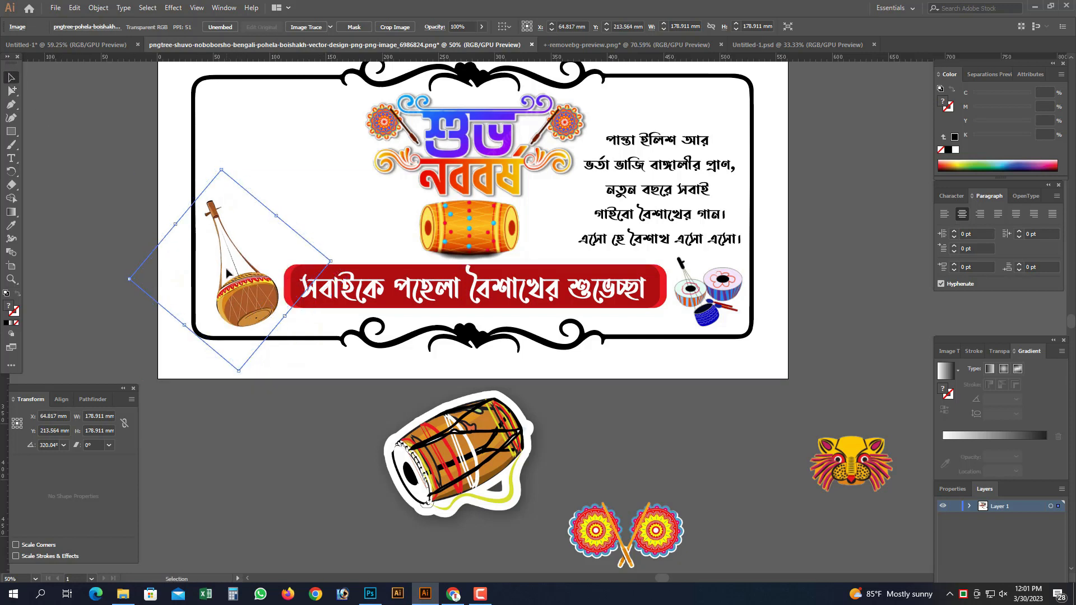
drag(222, 169, 223, 193)
click(12, 90)
key(ctrl+shift+a)
Step: Place the white-outlined dhol drum in the frame's upper-left corner, scaled down to about 111 by 103 mm
key(ctrl+minus)
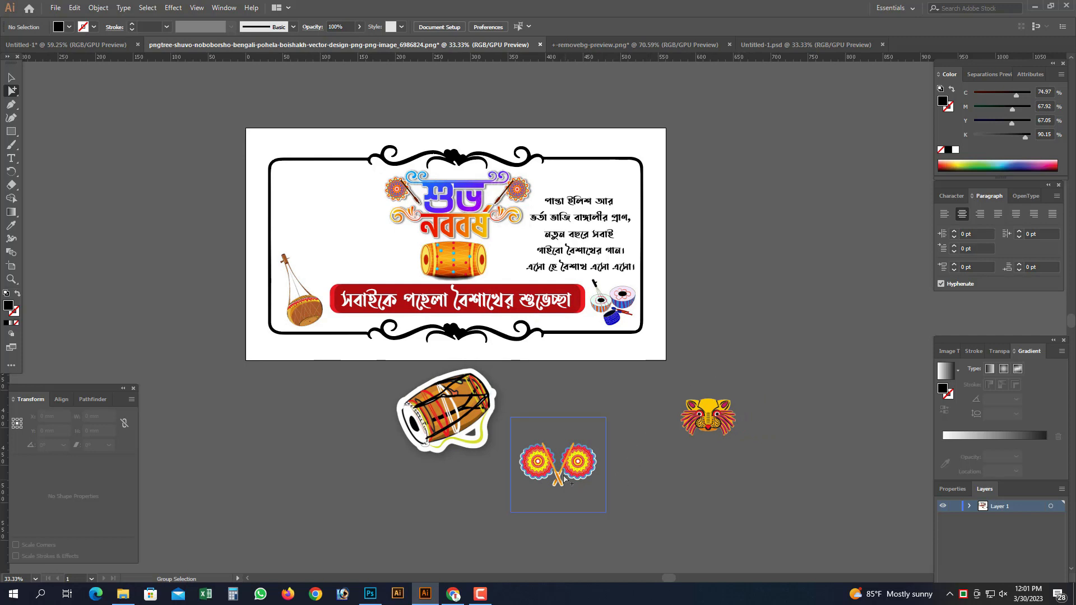
drag(452, 409, 335, 217)
click(10, 78)
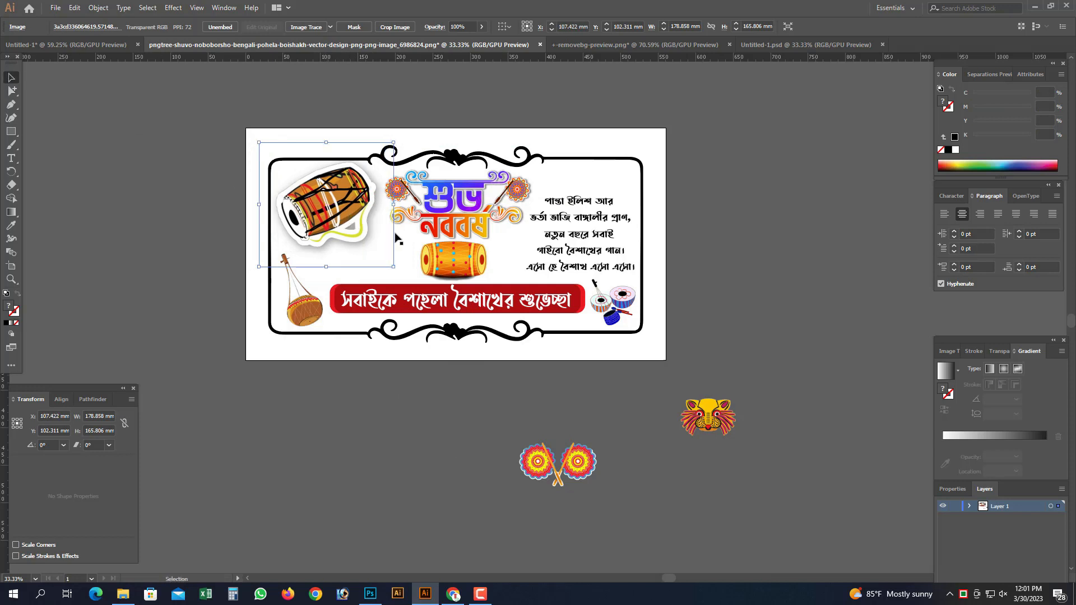
drag(393, 267, 355, 232)
drag(306, 202, 312, 208)
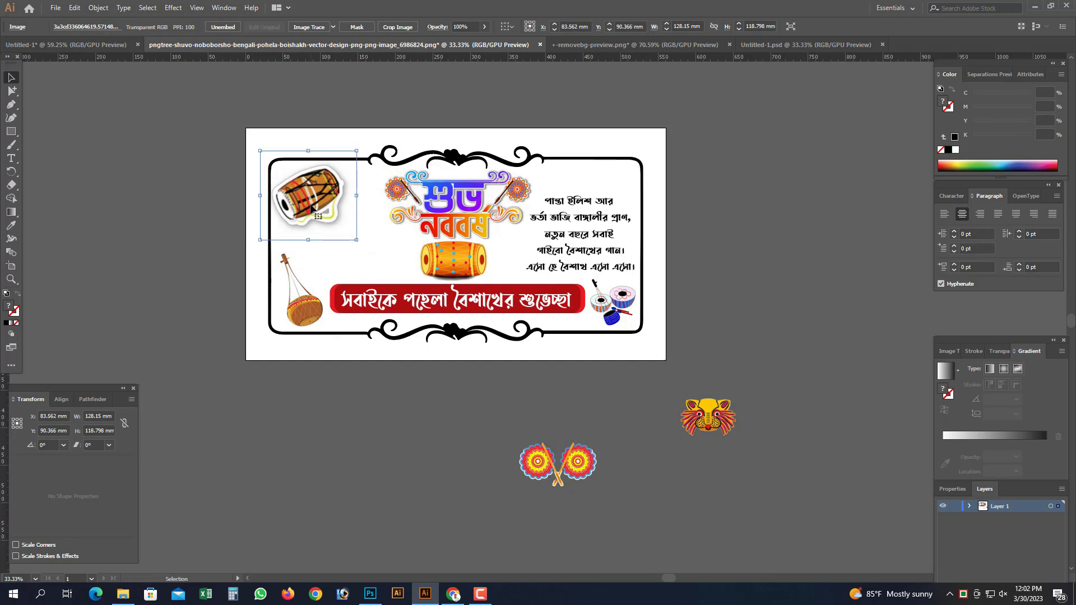
drag(355, 238, 343, 227)
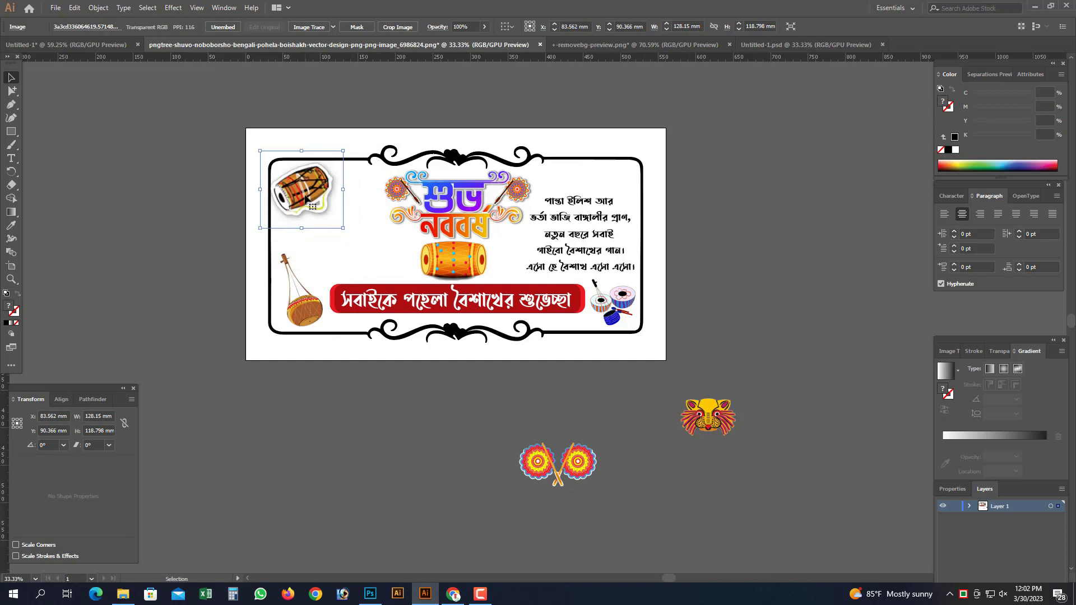
ctrl+space+click(361, 216)
ctrl+space+click(440, 263)
drag(294, 275, 304, 275)
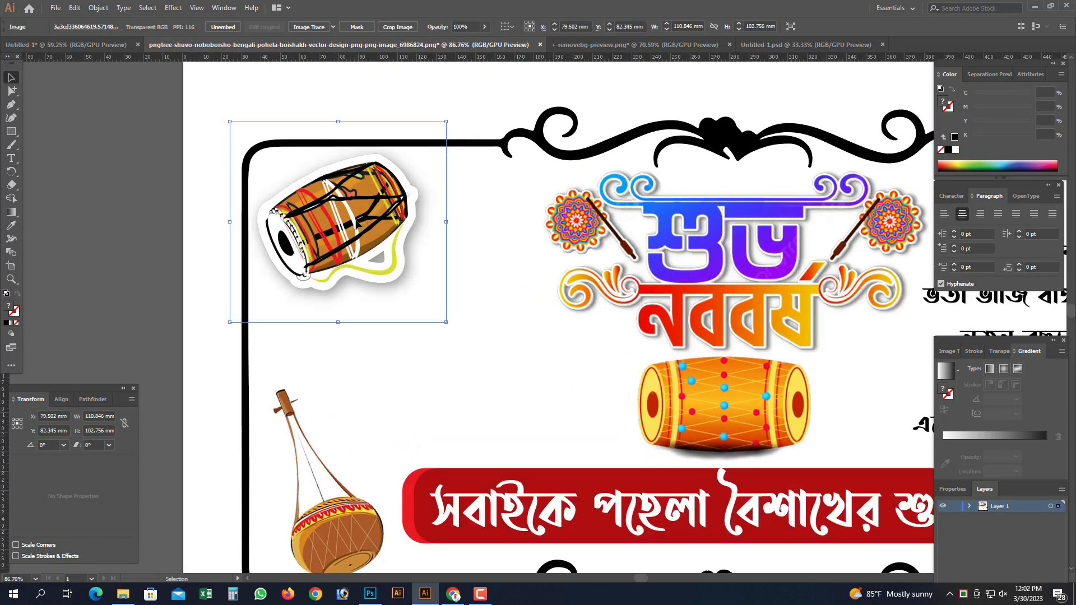
click(12, 92)
click(185, 170)
Step: Move the crossed pair of round fans into the frame, between the dhol drum and the red bar
key(ctrl+minus)
key(ctrl+minus)
key(ctrl+minus)
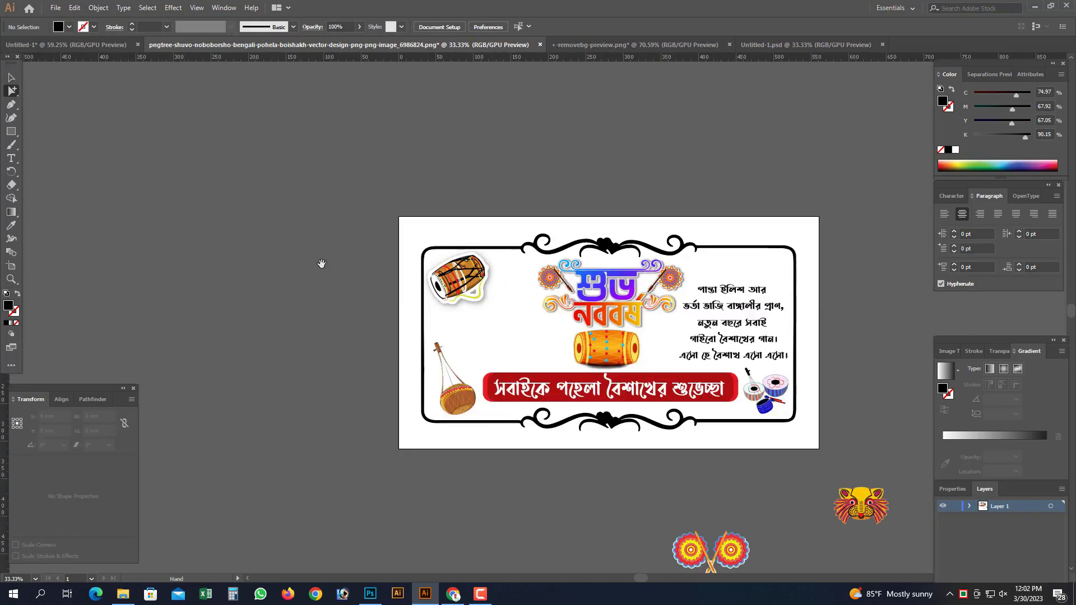
drag(455, 345, 333, 259)
drag(596, 476, 389, 259)
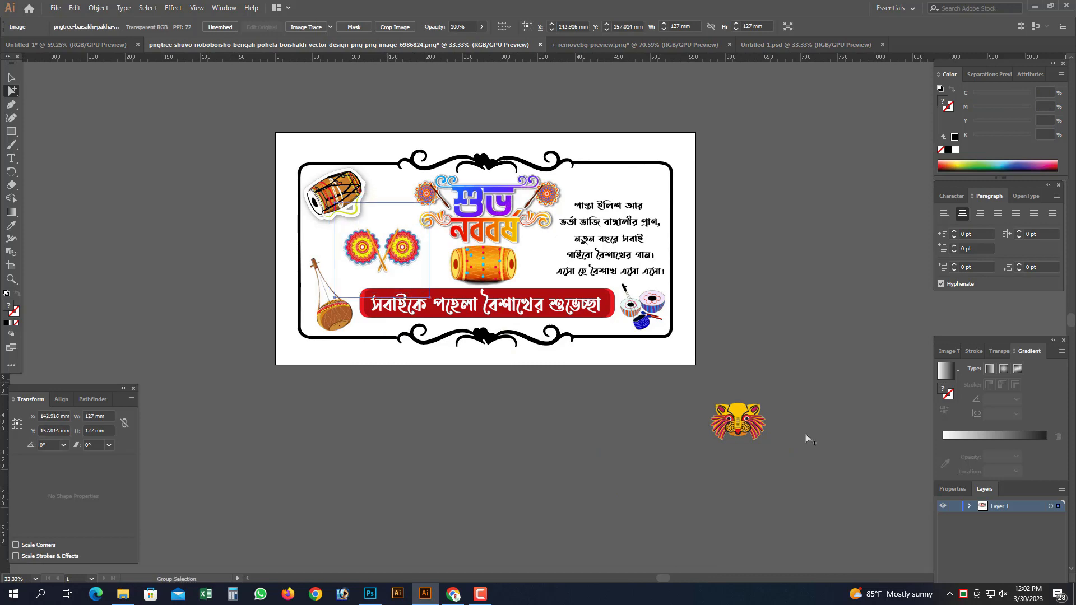
Step: Place the tiger mask in the frame's upper-right corner and scale it down so it sits above the verse
drag(744, 427, 633, 194)
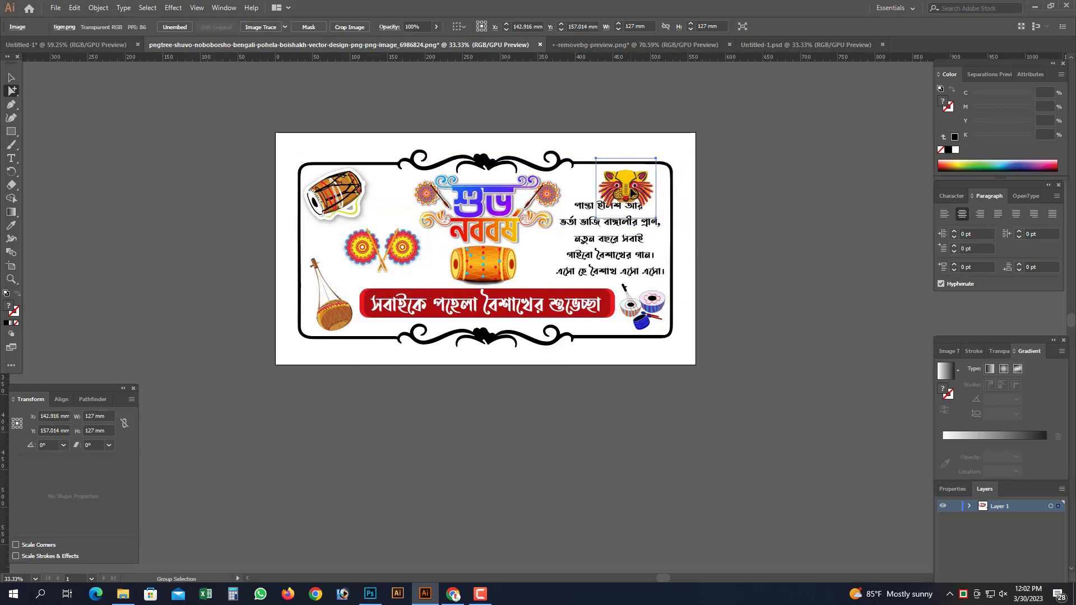
scroll(667, 169, up, 5)
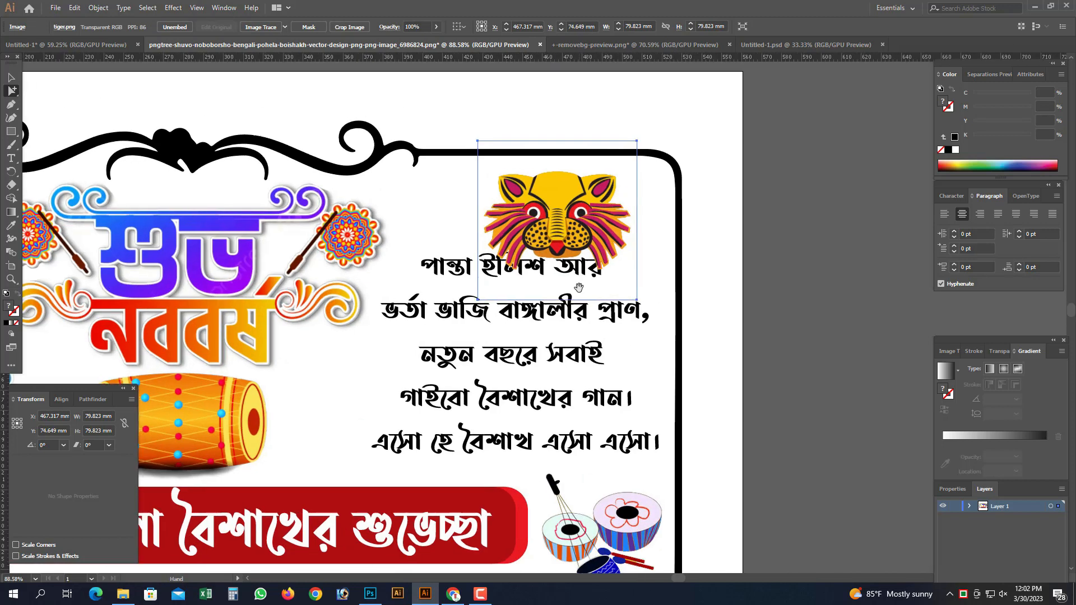
click(12, 78)
drag(477, 299, 510, 267)
drag(557, 211, 589, 215)
click(590, 112)
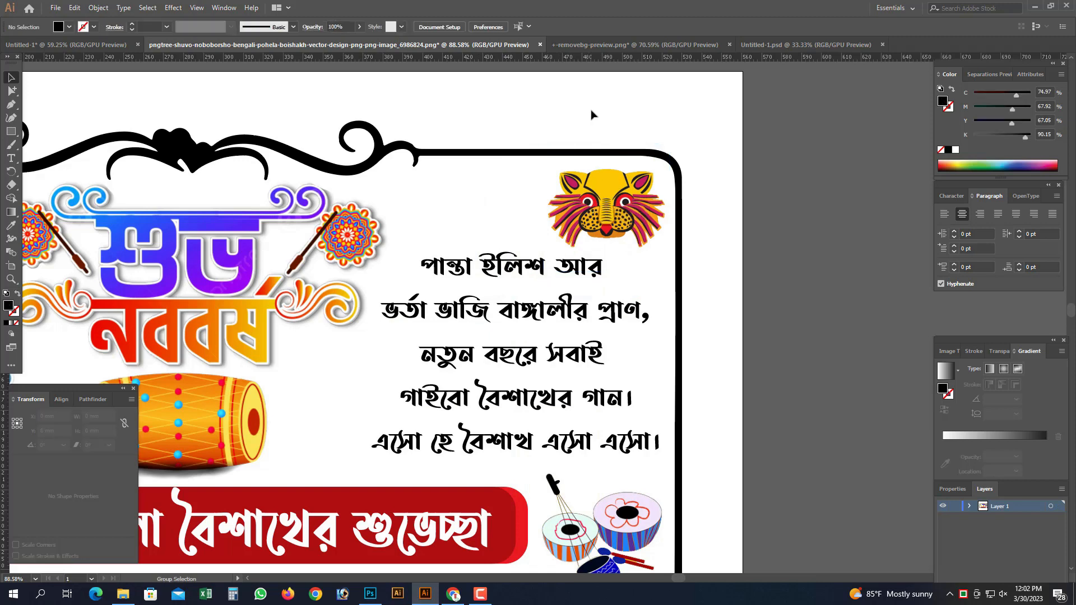
Step: Enlarge the white-outlined dhol drum to about 118 by 109 mm and shift it slightly right inside the corner
key(ctrl+0)
scroll(386, 350, up, 2)
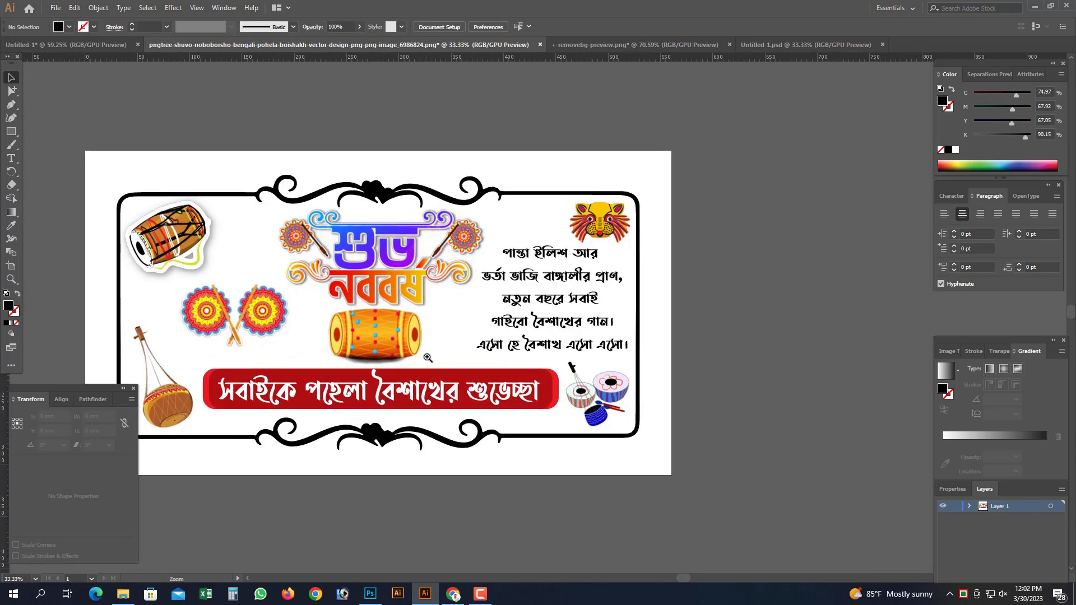
drag(386, 349, 400, 348)
click(239, 274)
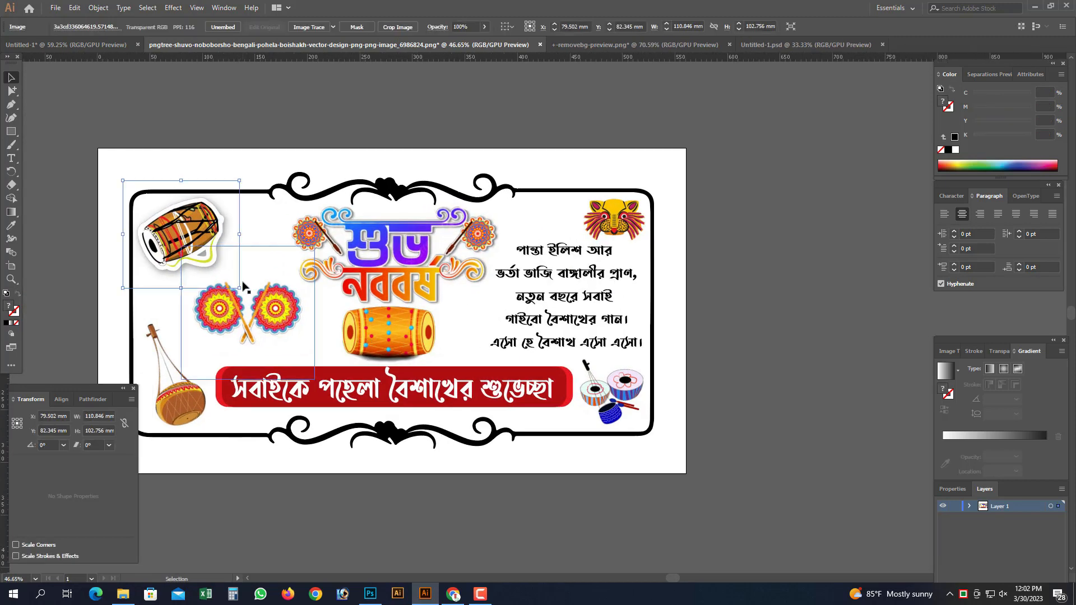
drag(239, 287, 246, 294)
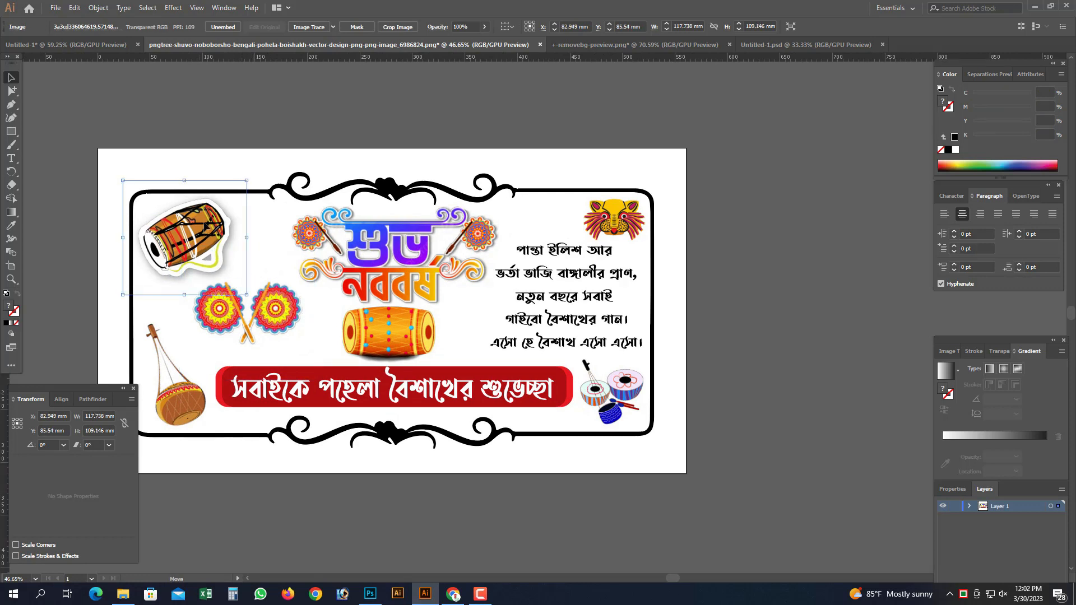
drag(200, 227, 208, 227)
click(17, 90)
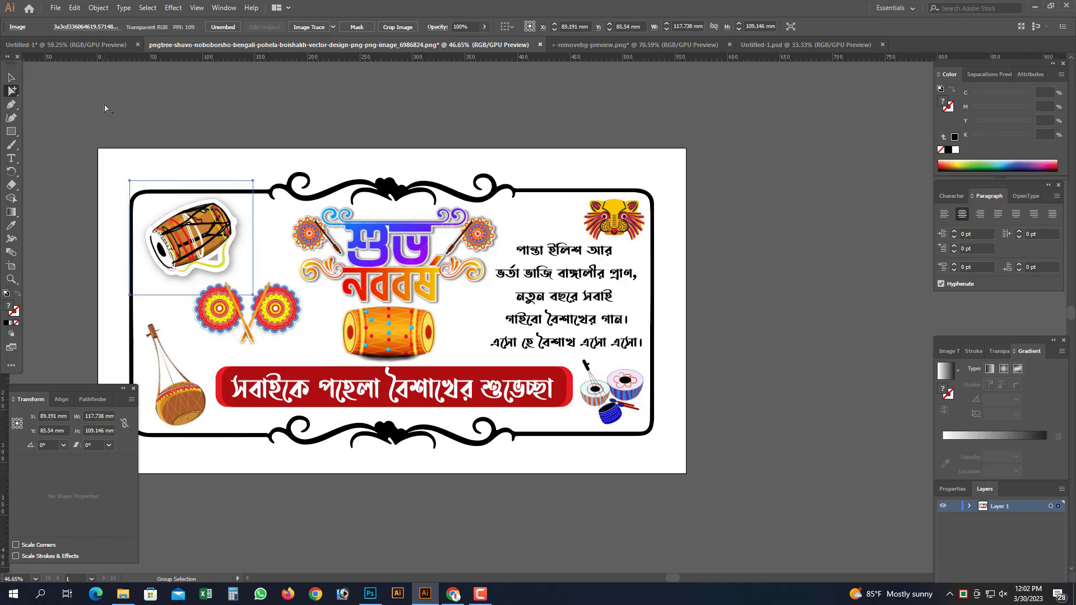
Step: Nudge the crossed fans down about 5 mm, away from the dhol drum
click(244, 322)
drag(244, 321, 248, 329)
scroll(255, 312, down, 2)
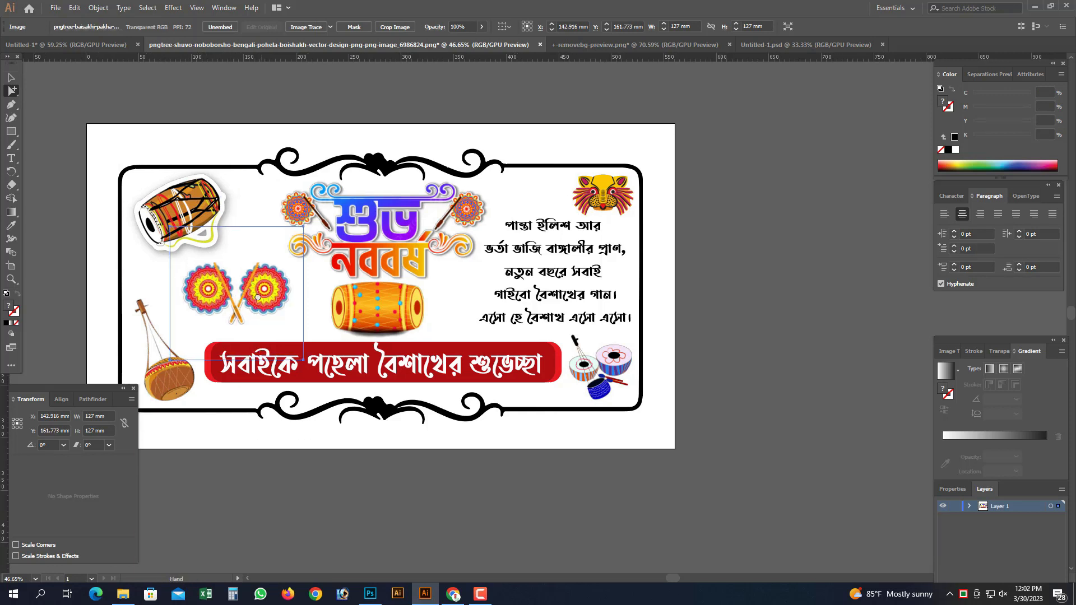
click(716, 404)
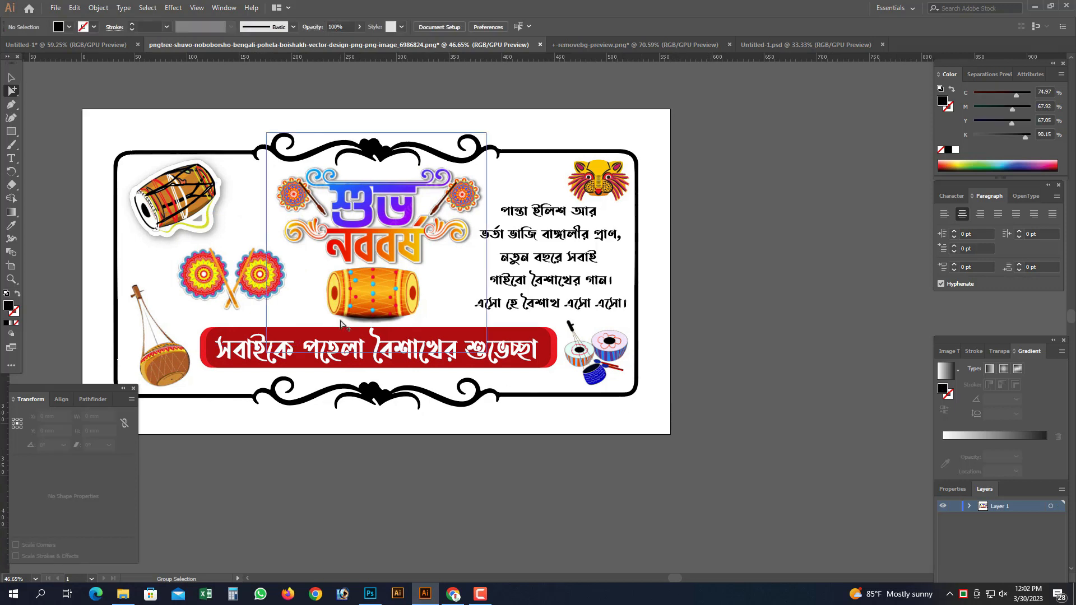
Step: Duplicate the crossed fans, scale the copy to about 74 mm square and place it above the verse beside the tiger mask
click(261, 282)
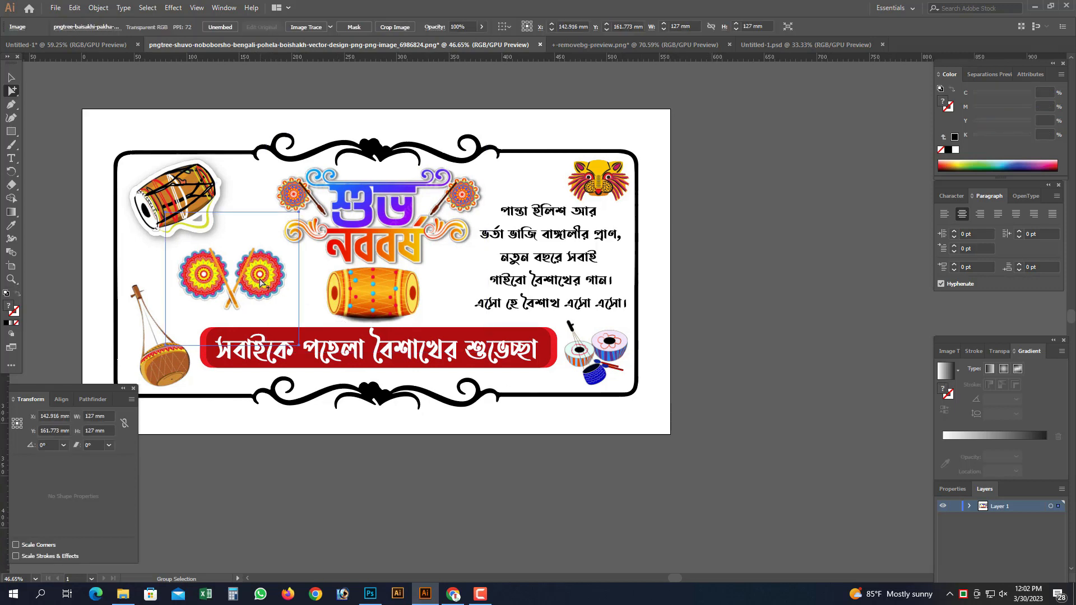
drag(257, 283, 766, 157)
click(11, 77)
drag(808, 151, 768, 151)
drag(647, 157, 527, 176)
click(550, 112)
key(ctrl+space)
click(516, 197)
click(527, 178)
drag(555, 180, 608, 168)
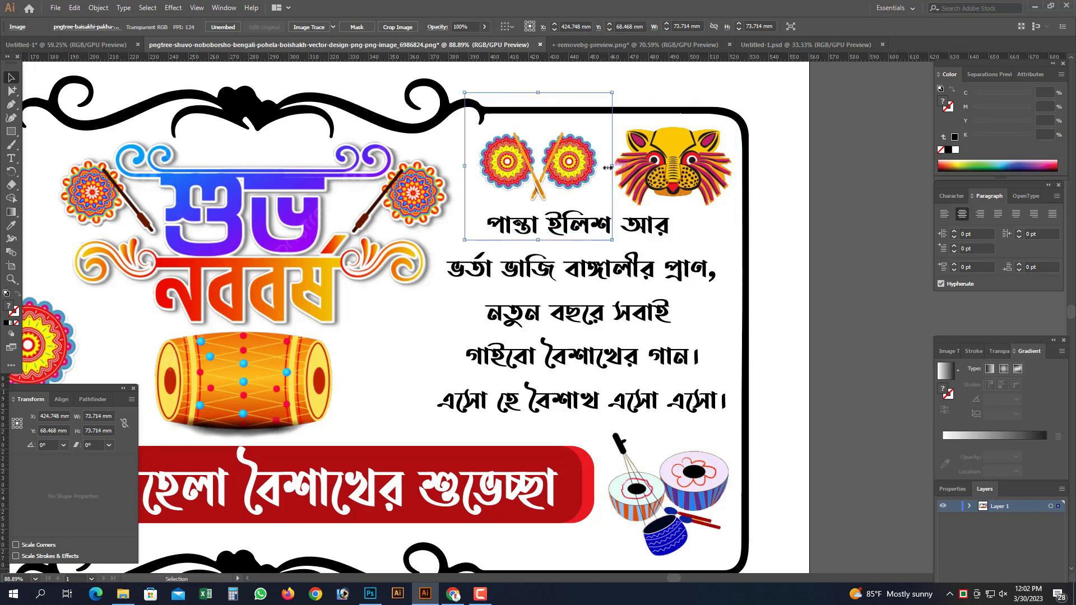
key(a)
click(176, 82)
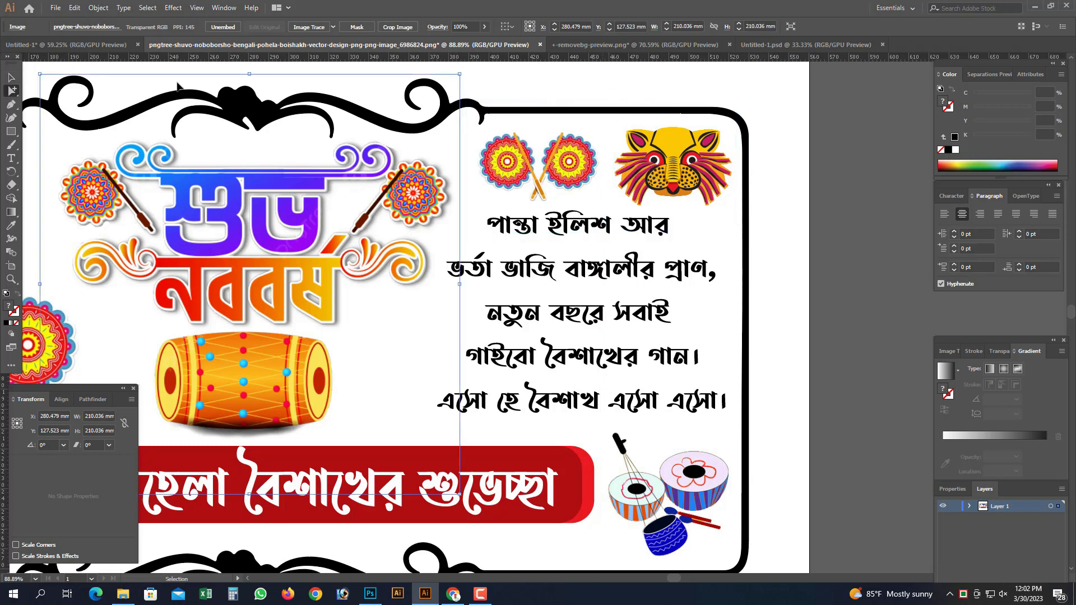
Step: Examine the whole banner layout to check how the festive images are arranged inside the frame
key(ctrl+minus)
key(ctrl+minus)
scroll(175, 80, right, 2)
scroll(596, 116, down, 2)
click(594, 106)
key(ctrl+minus)
key(ctrl+minus)
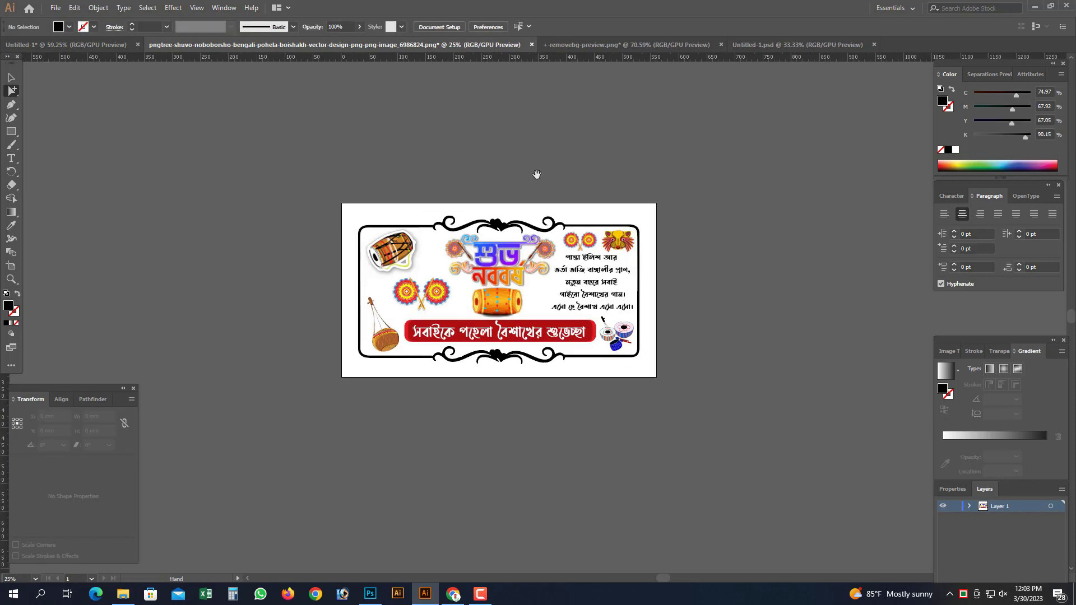
scroll(528, 275, up, 3)
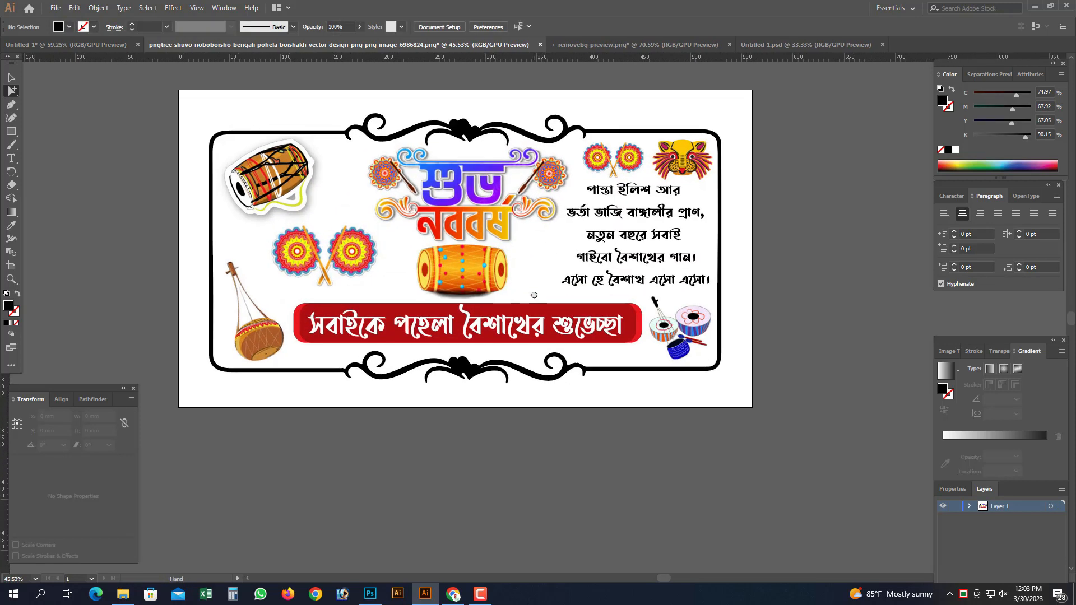
scroll(500, 281, up, 1)
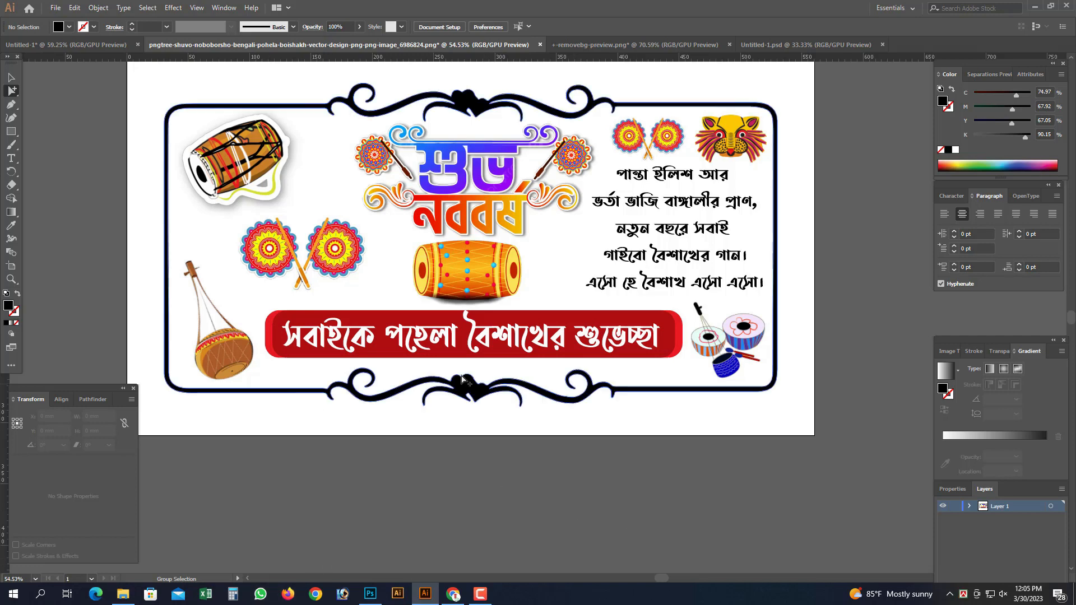
Step: Duplicate the white greeting line below the artboard and replace the copy's text with "১৪৩০"
drag(431, 323, 458, 481)
double_click(458, 480)
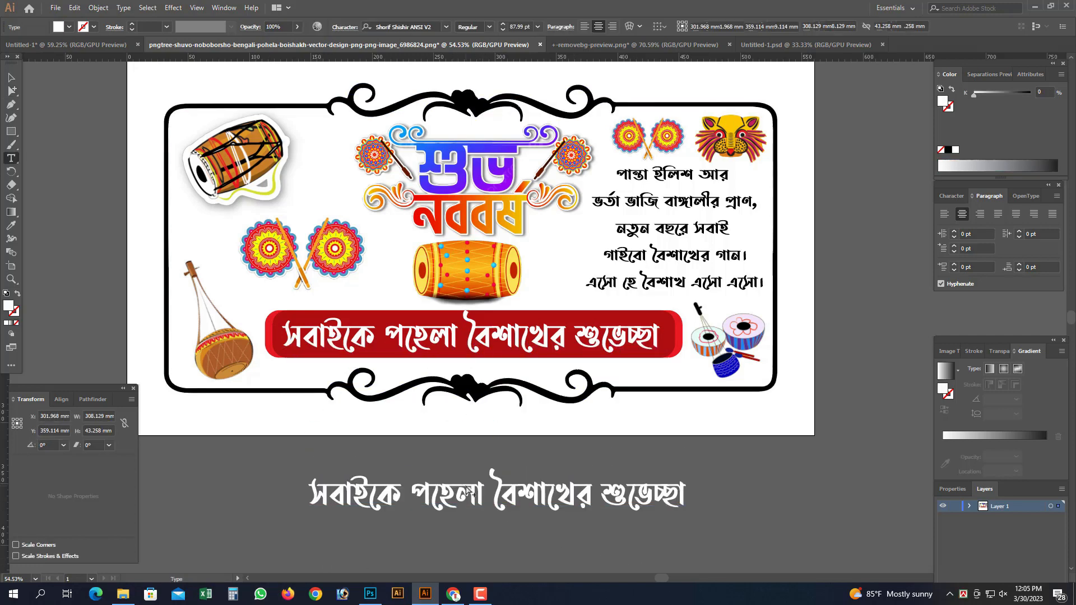
key(ctrl+a)
text(১৪)
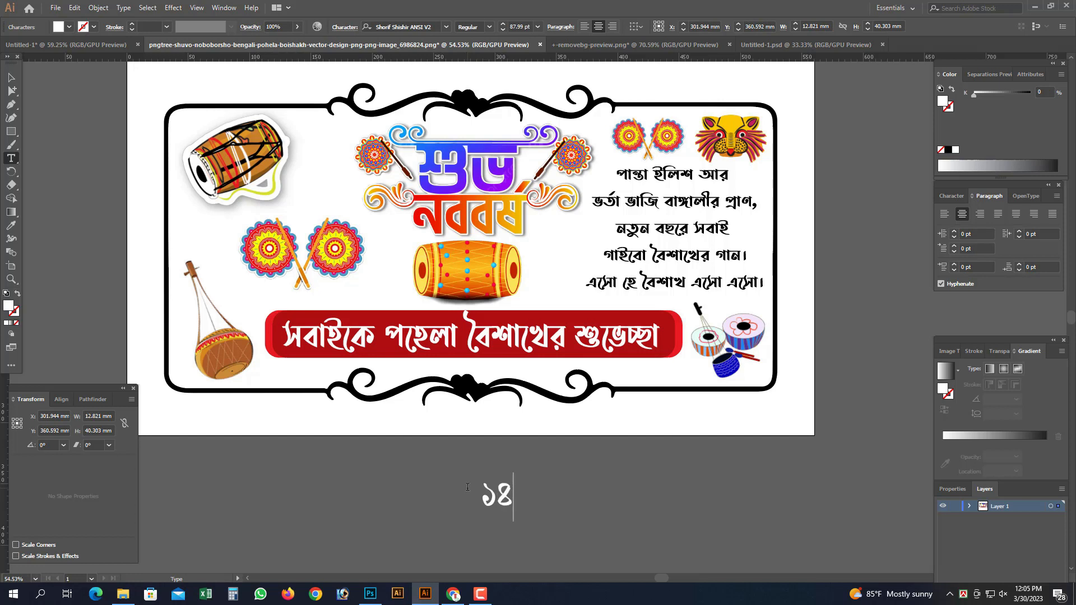
text(৩০)
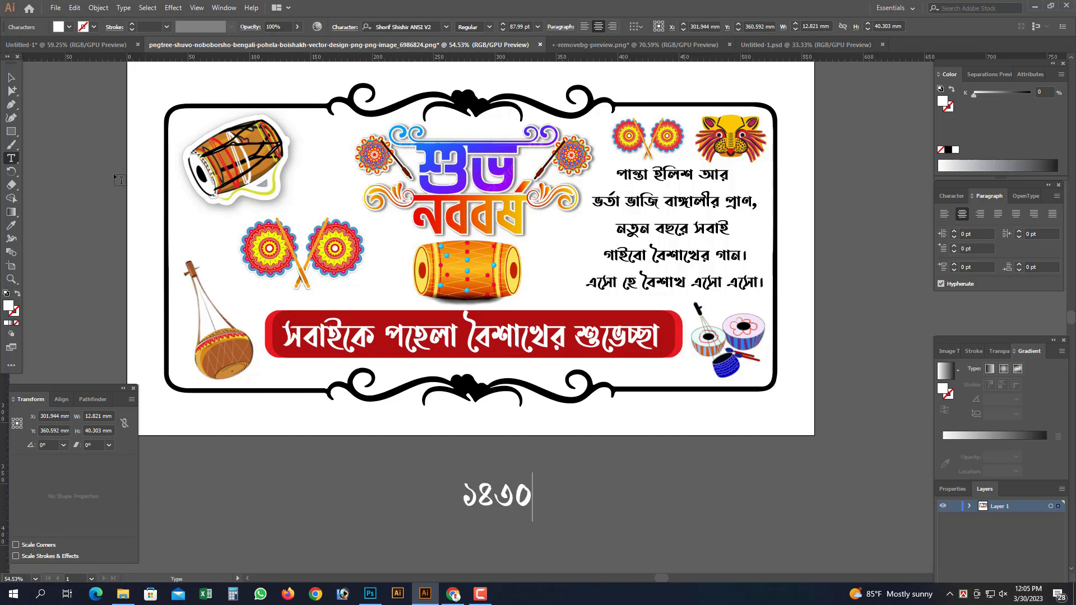
click(11, 91)
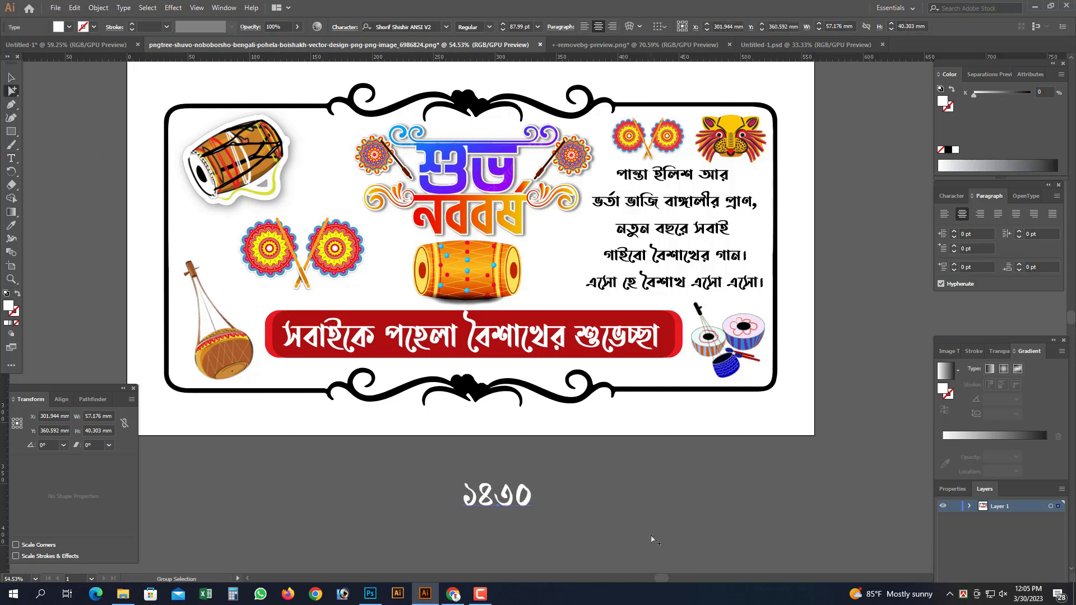
Step: Move the ১৪৩০ text onto the drum below the greeting artwork and scale it to about 44 mm wide
click(636, 535)
drag(509, 507, 482, 275)
scroll(482, 275, up, 5)
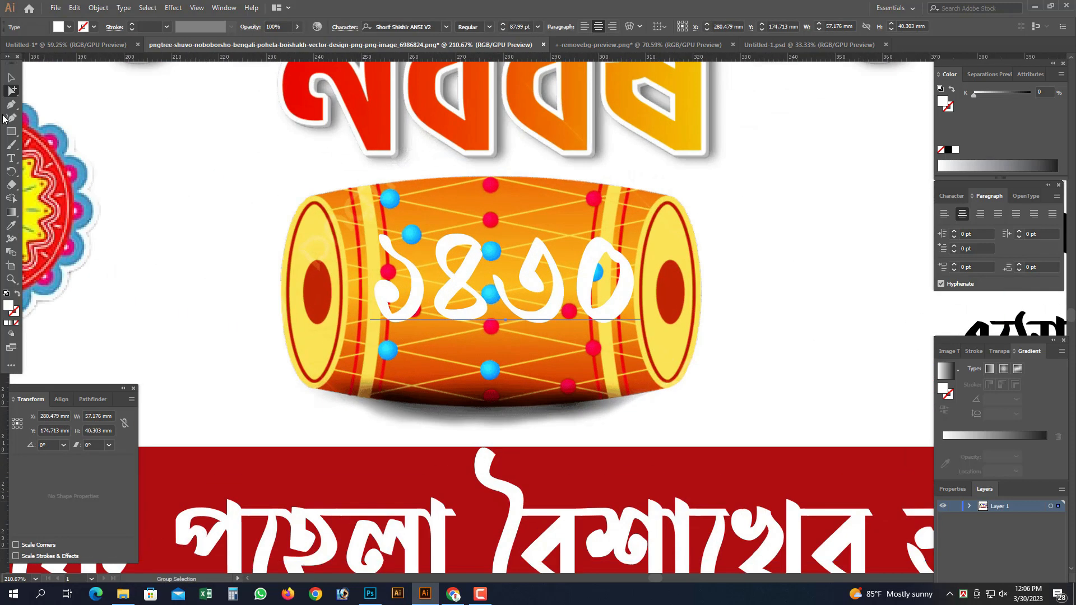
click(11, 76)
drag(372, 290, 452, 289)
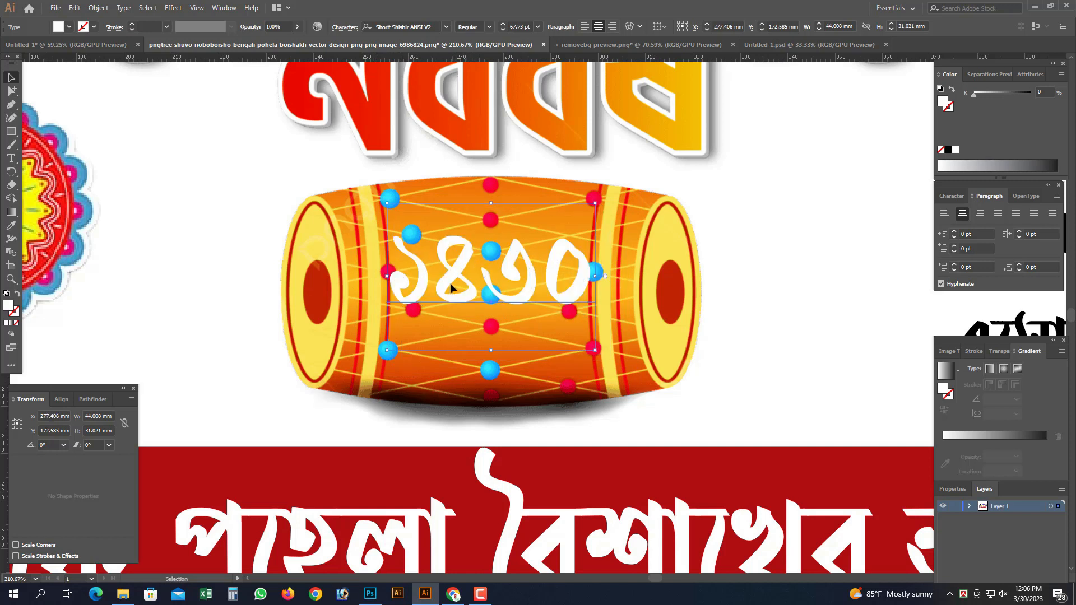
drag(451, 287, 448, 287)
Step: Add a thick white outline behind the ১৪৩০ numerals by raising the stroke weight
key(a)
key(v)
key(a)
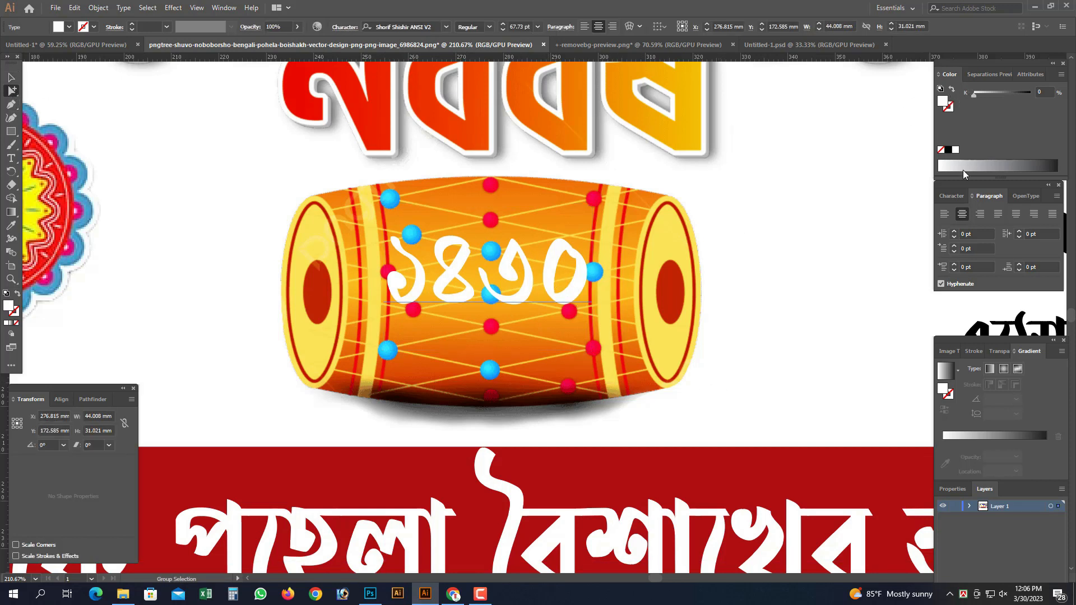
click(976, 353)
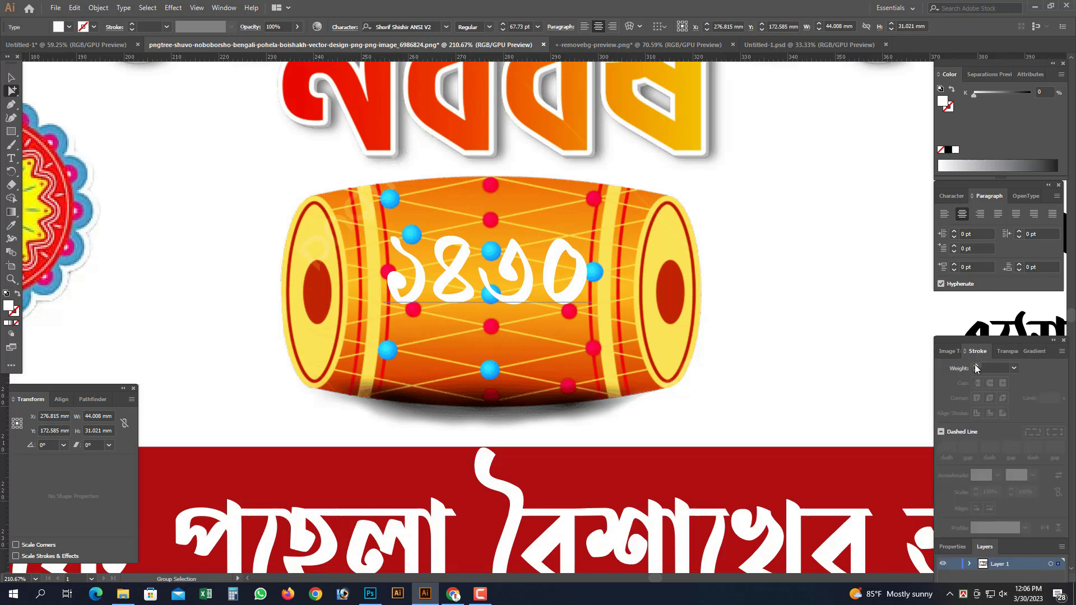
click(975, 365)
click(975, 366)
click(975, 366)
click(976, 366)
click(976, 366)
click(975, 366)
click(975, 366)
click(975, 366)
click(975, 366)
click(7, 323)
click(139, 278)
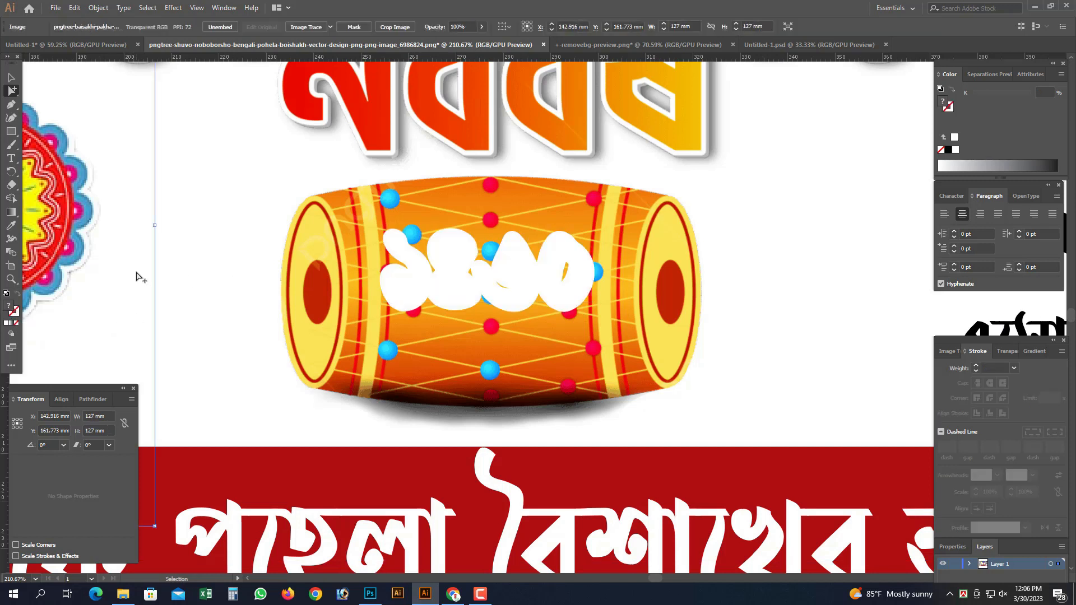
key(ctrl+shift+a)
key(ctrl+z)
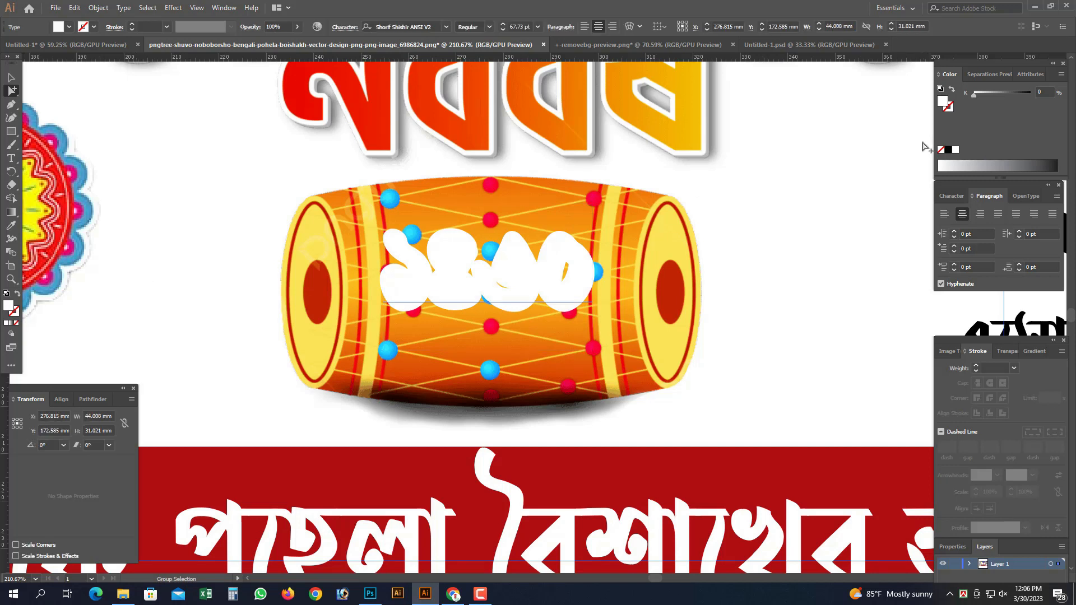
Step: Switch the year text's fill to CMYK and make it blue with C 100, M 65, Y 0, K 0
click(1060, 74)
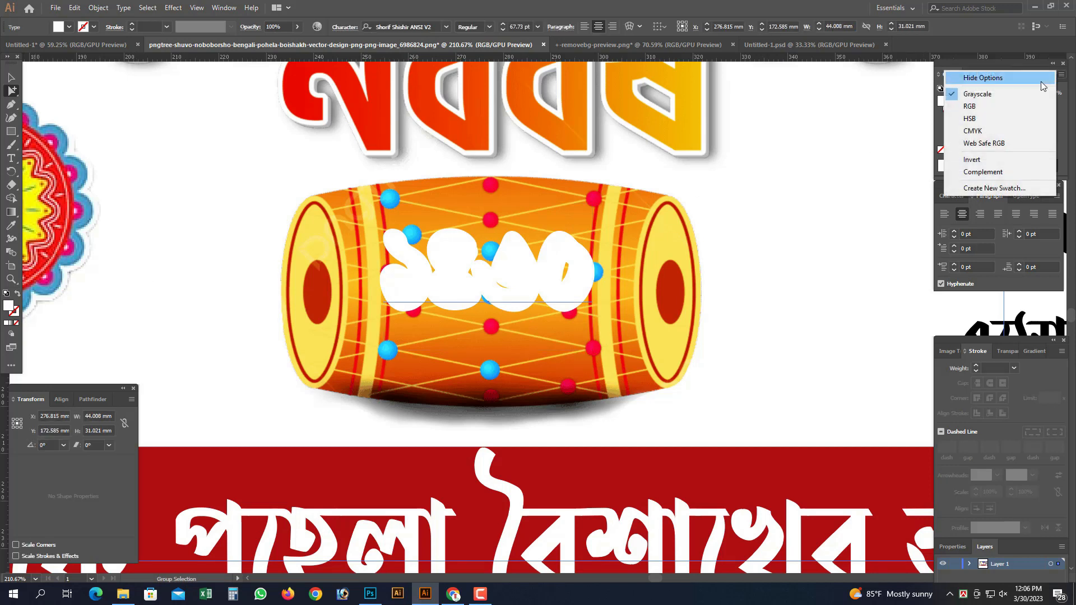
click(974, 131)
drag(988, 94, 1007, 107)
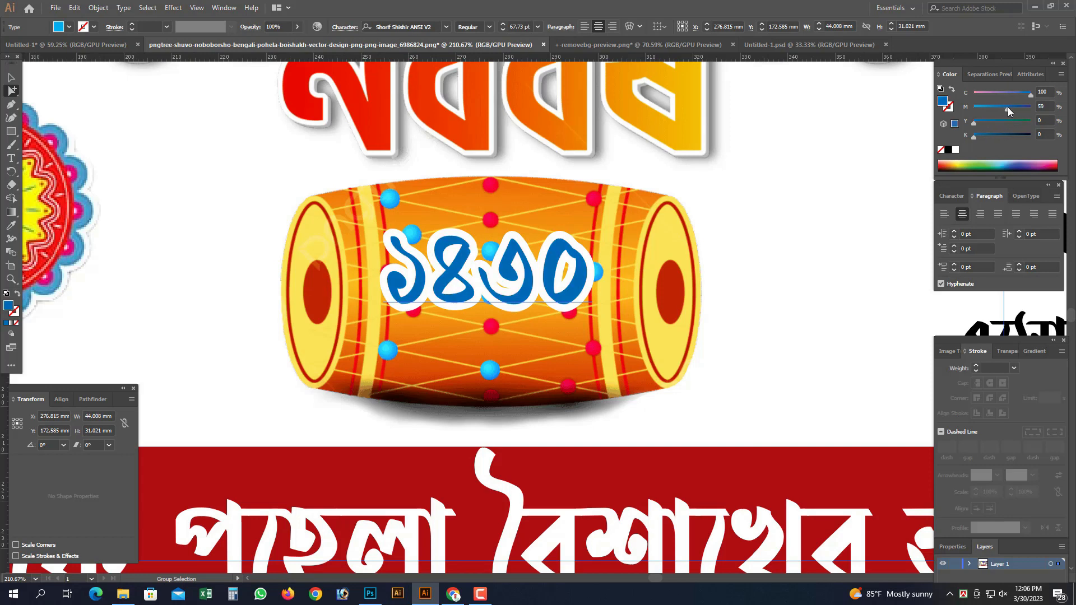
click(836, 226)
Step: Examine the year on the drum up close and within the whole banner layout
key(ctrl+0)
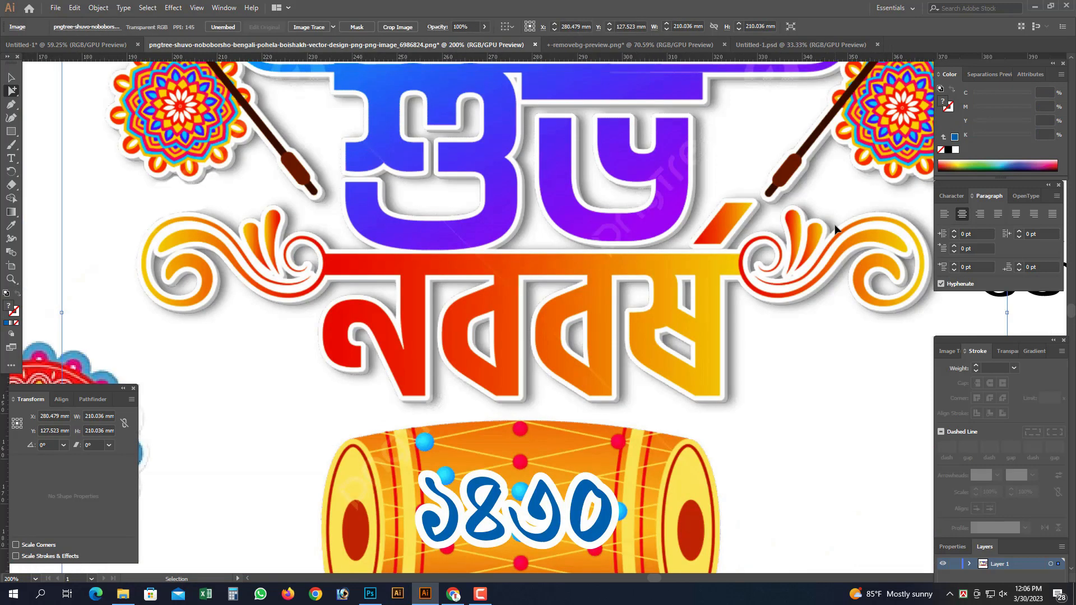
scroll(617, 336, up, 3)
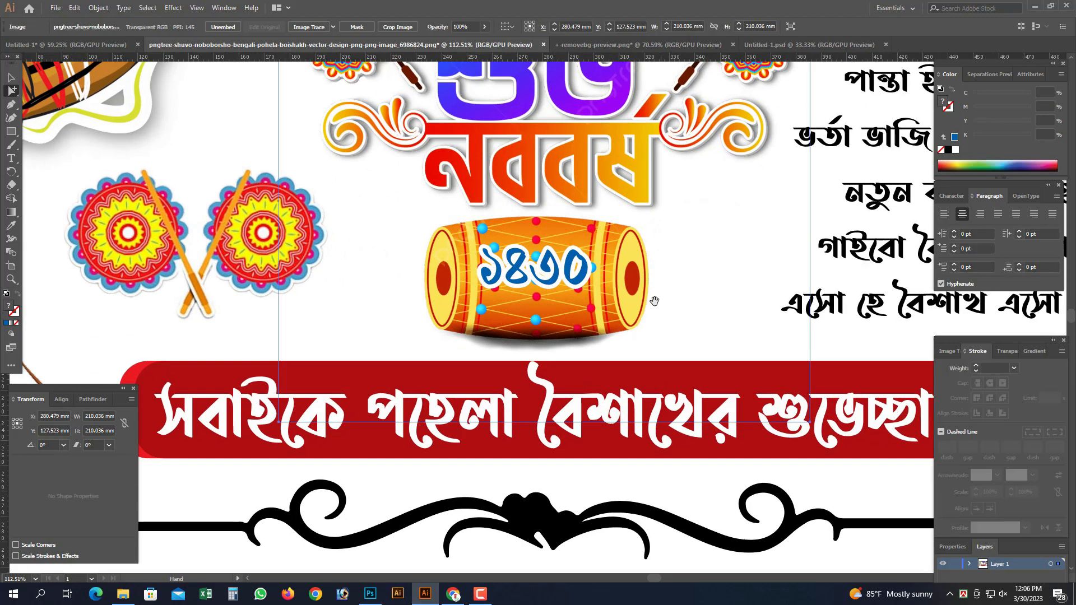
drag(654, 302, 632, 265)
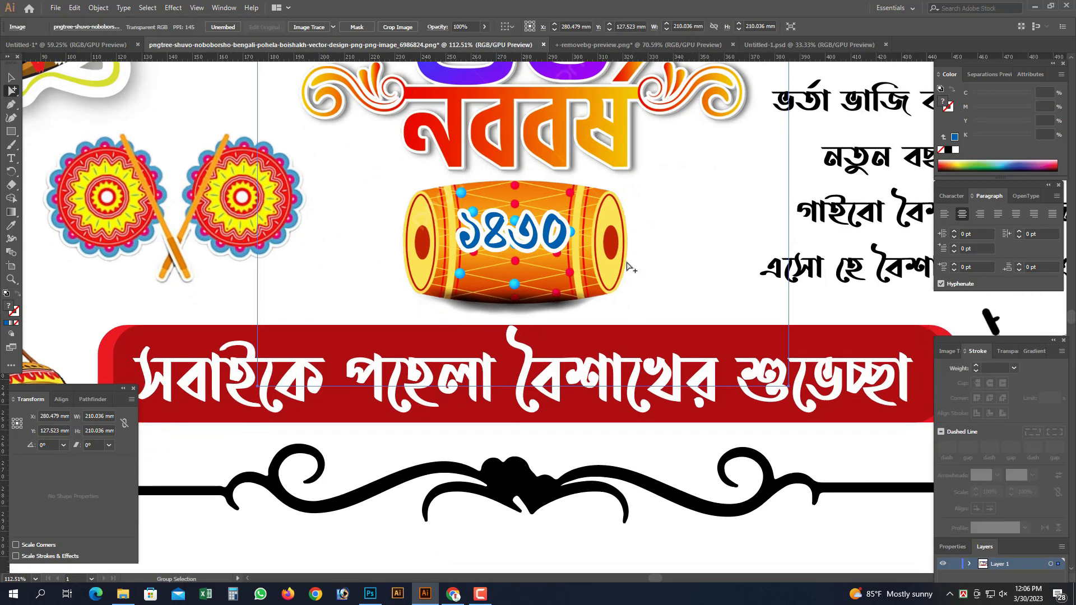
click(660, 541)
key(ctrl+0)
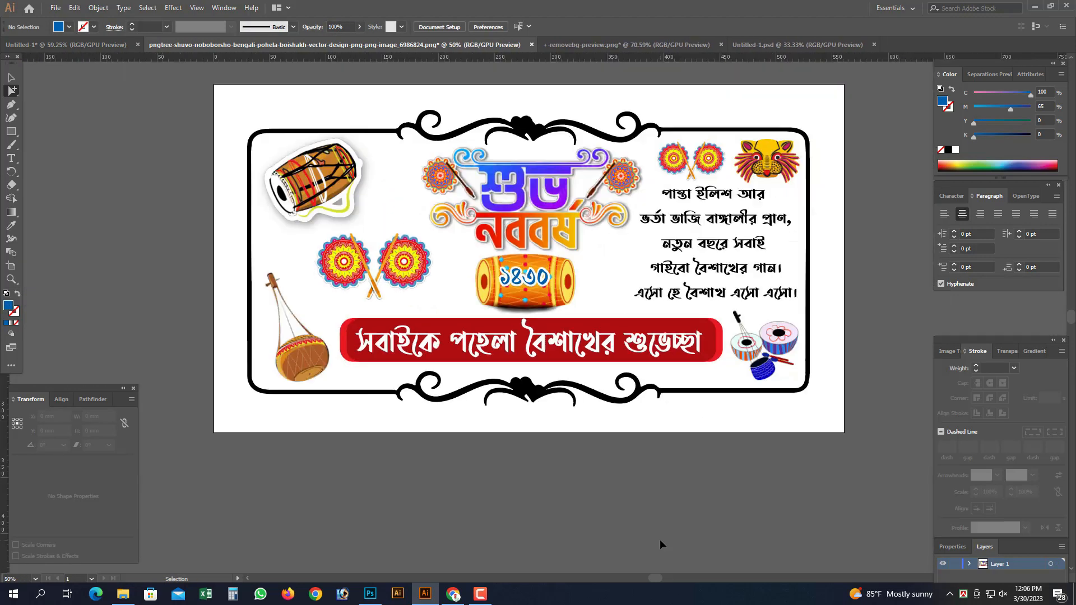
drag(585, 314, 545, 327)
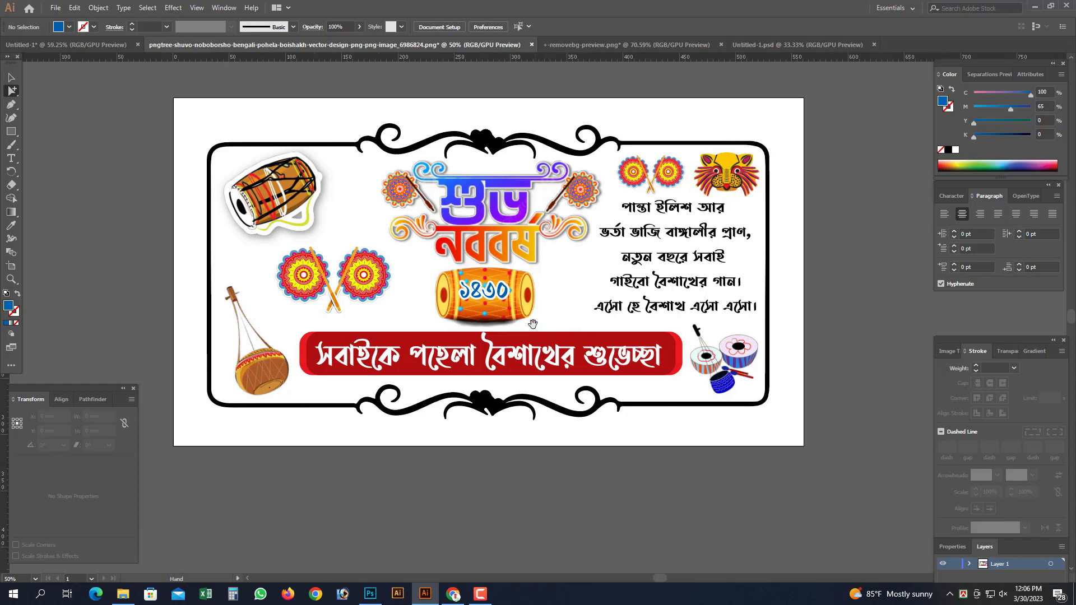
drag(462, 294, 541, 351)
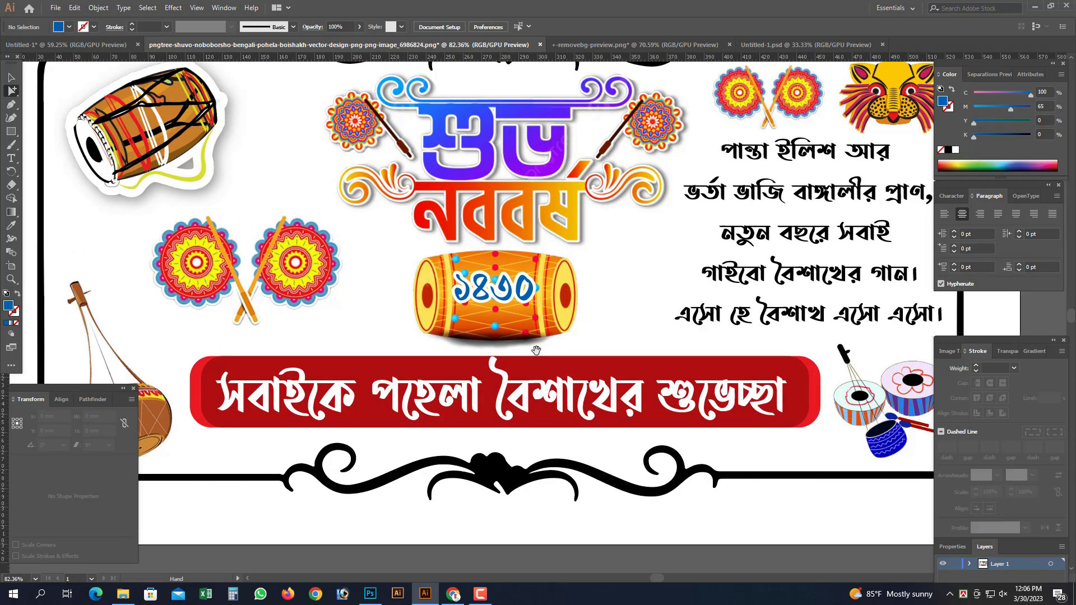
scroll(588, 308, down, 3)
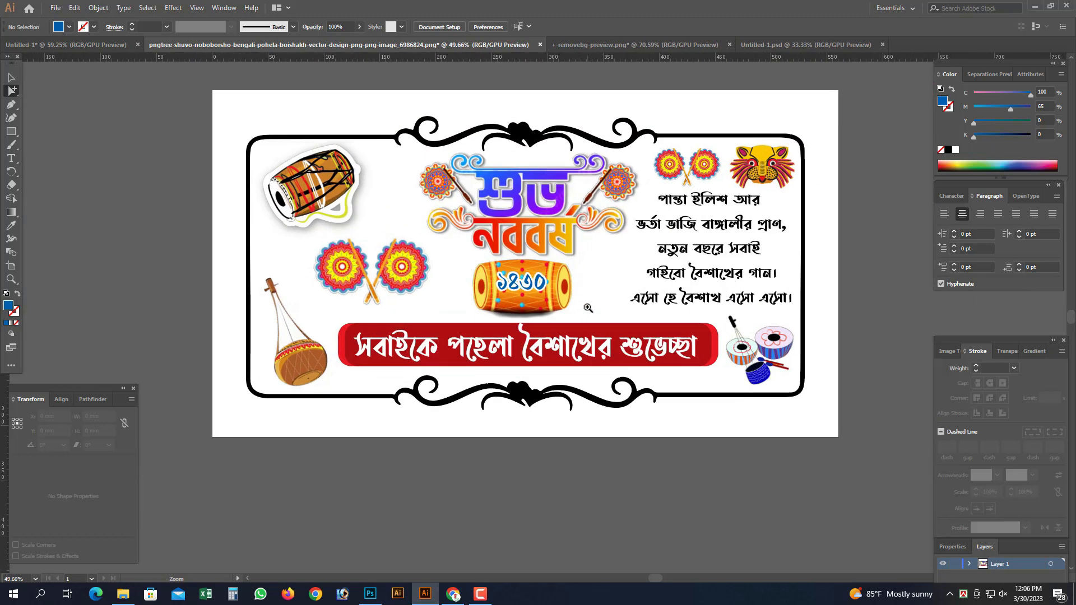
scroll(594, 306, up, 1)
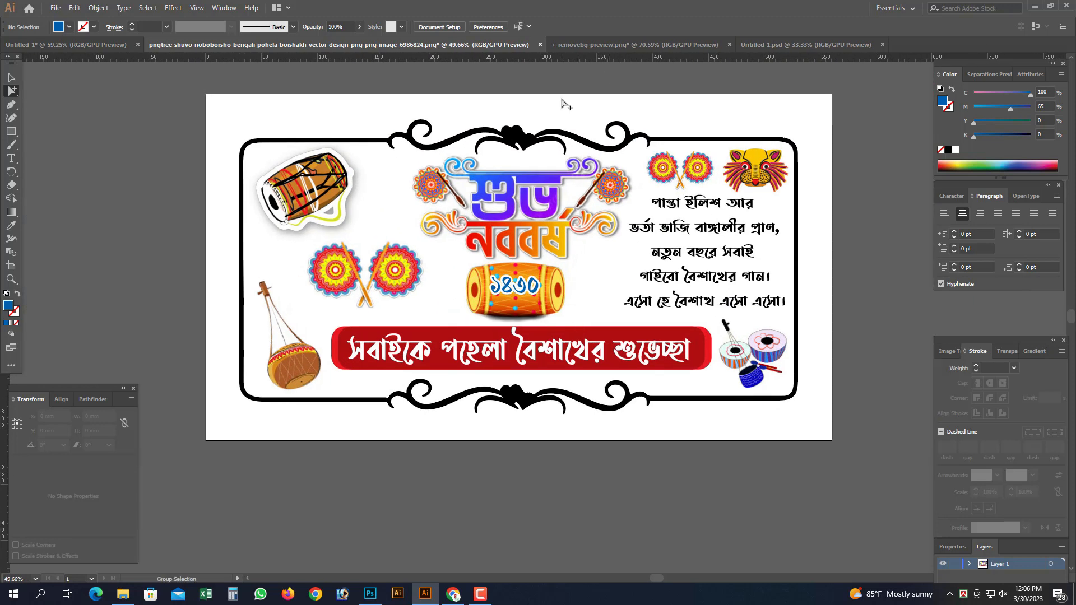
Step: Fill the decorative frame with solid CMYK purple, C 57, M 100, Y 0, K 0
click(577, 134)
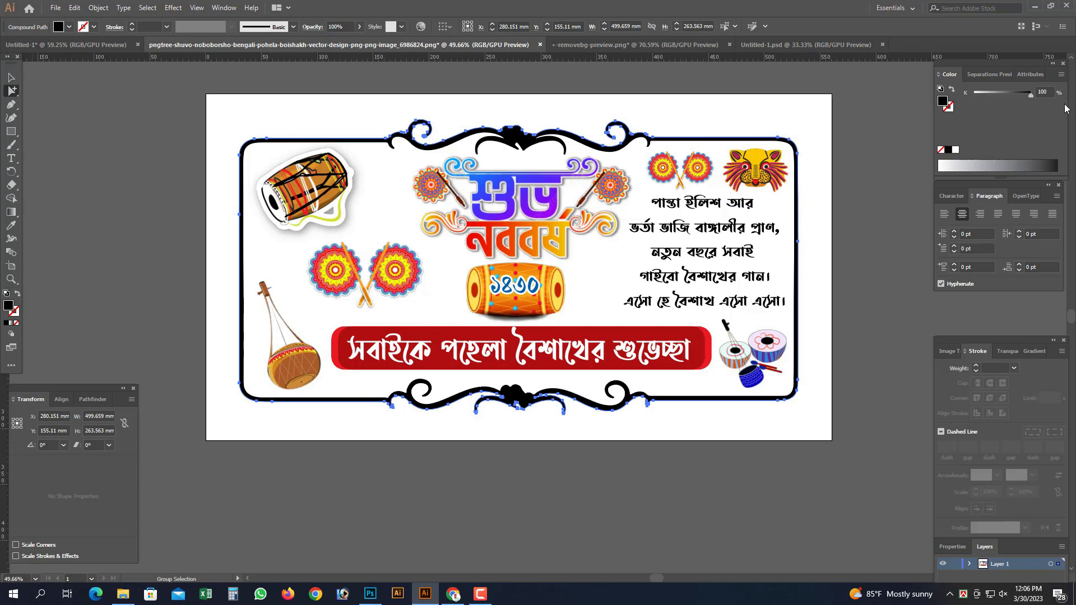
click(1061, 76)
click(978, 126)
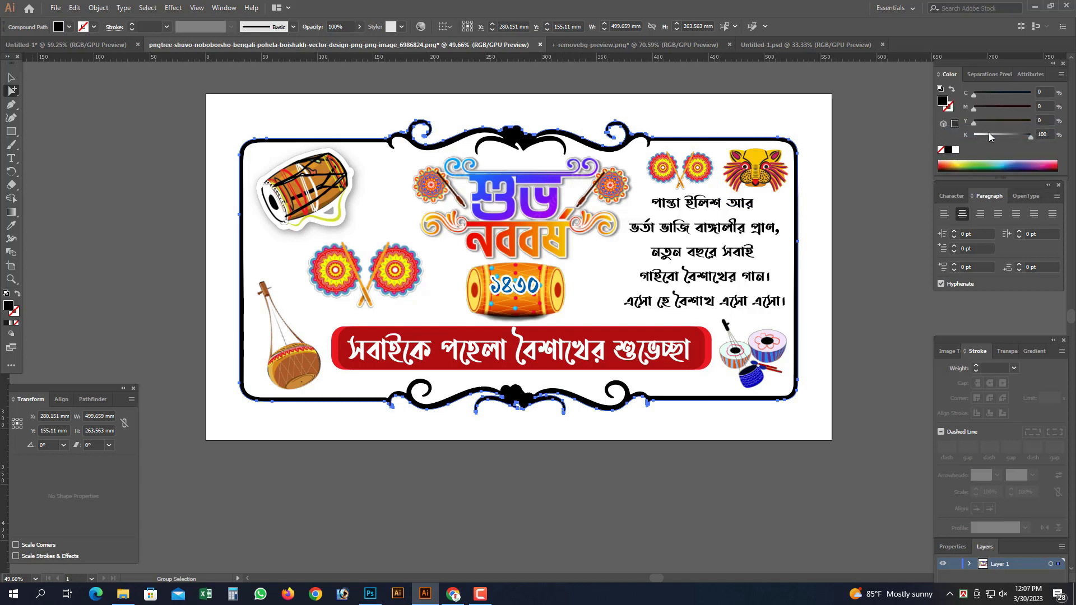
drag(1020, 139, 1017, 93)
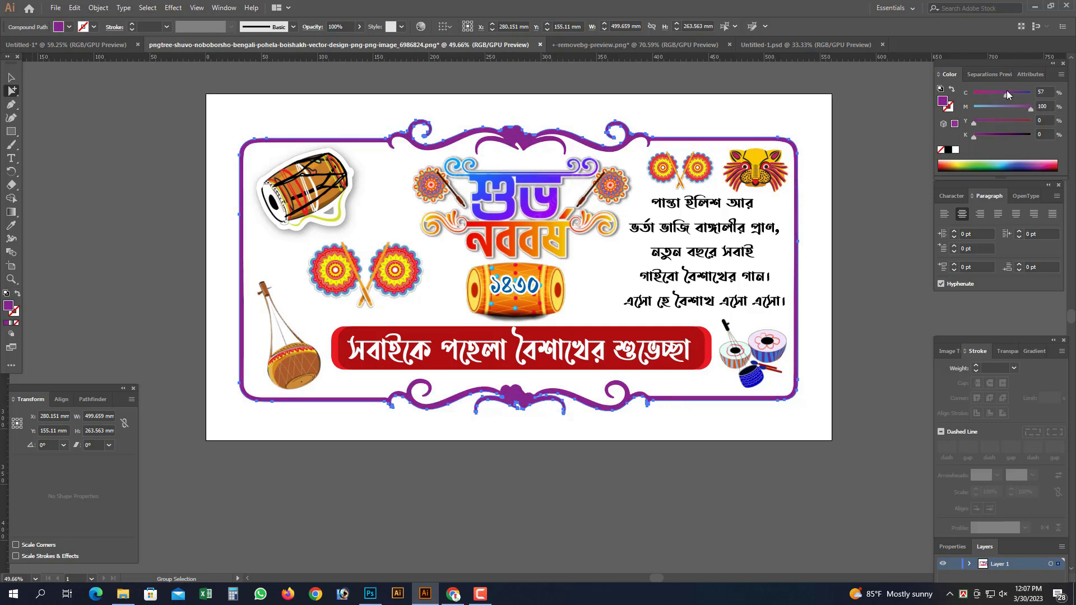
Step: Apply a linear gradient to the decorative frame and angle it at about 76°, with the dark end at the frame's upper edge
click(1028, 350)
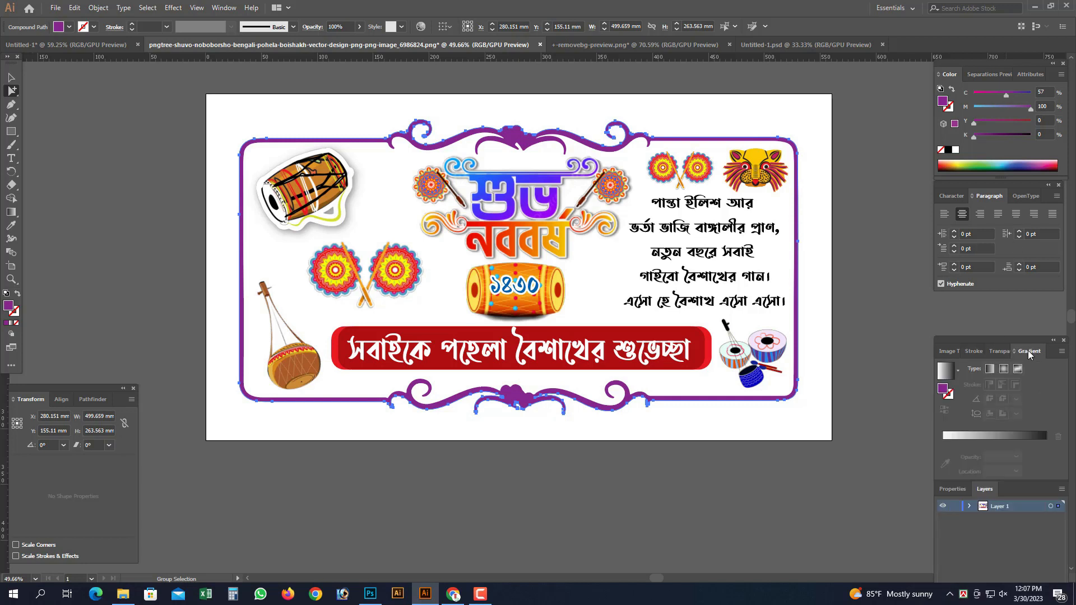
click(1013, 436)
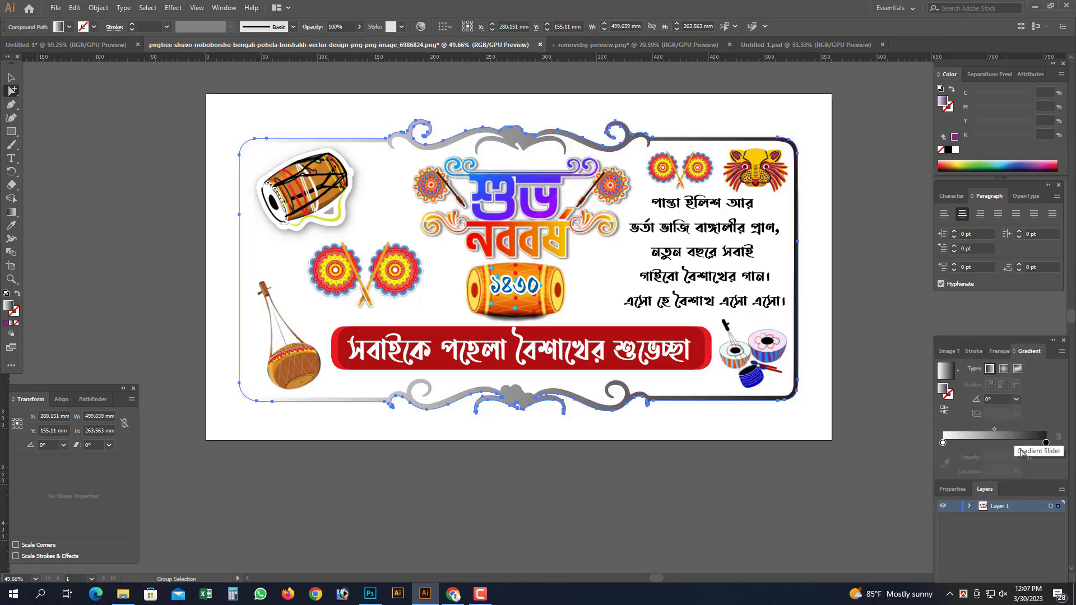
click(1045, 442)
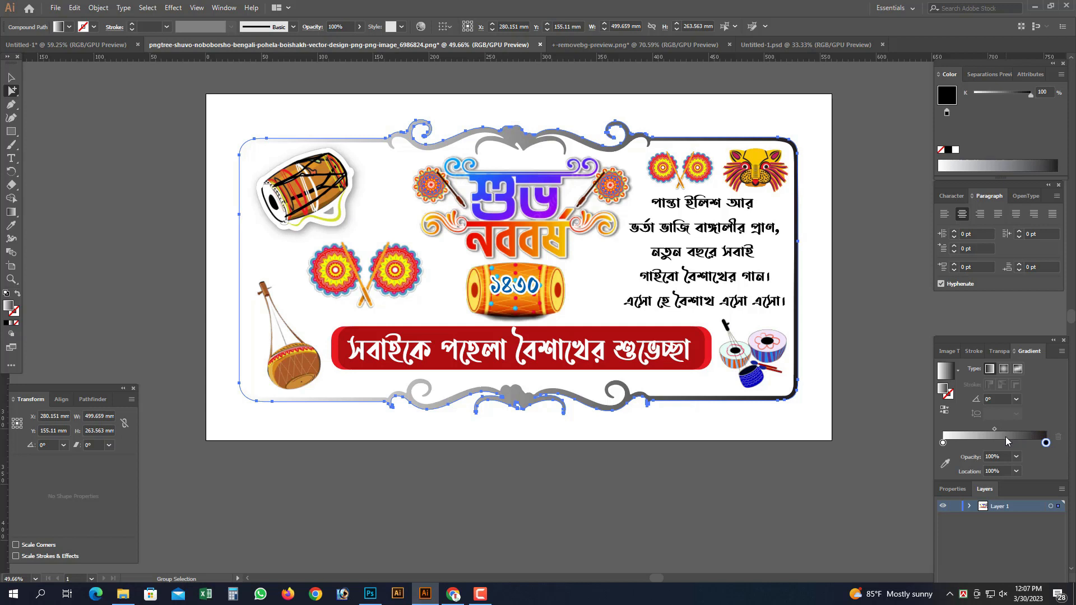
click(10, 212)
mouse_move(473, 431)
mouse_down()
mouse_move(507, 561)
mouse_move(524, 356)
mouse_move(667, 105)
mouse_up()
mouse_move(278, 434)
mouse_down()
mouse_move(565, 140)
mouse_move(555, 126)
mouse_up()
mouse_move(327, 437)
mouse_down()
mouse_move(604, 147)
mouse_move(258, 194)
mouse_move(336, 157)
mouse_move(399, 145)
mouse_up()
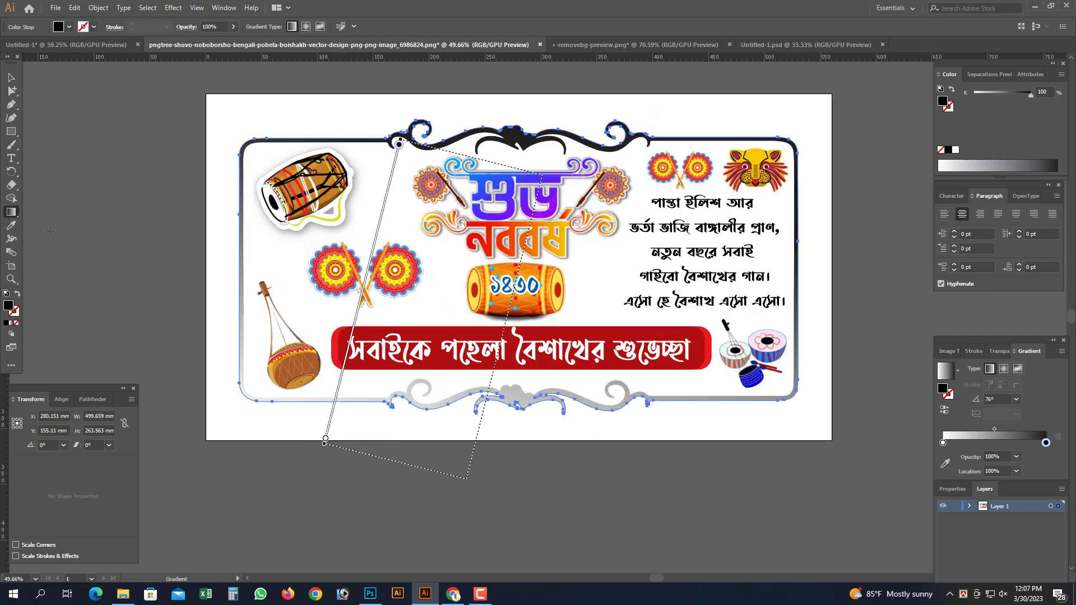
click(13, 91)
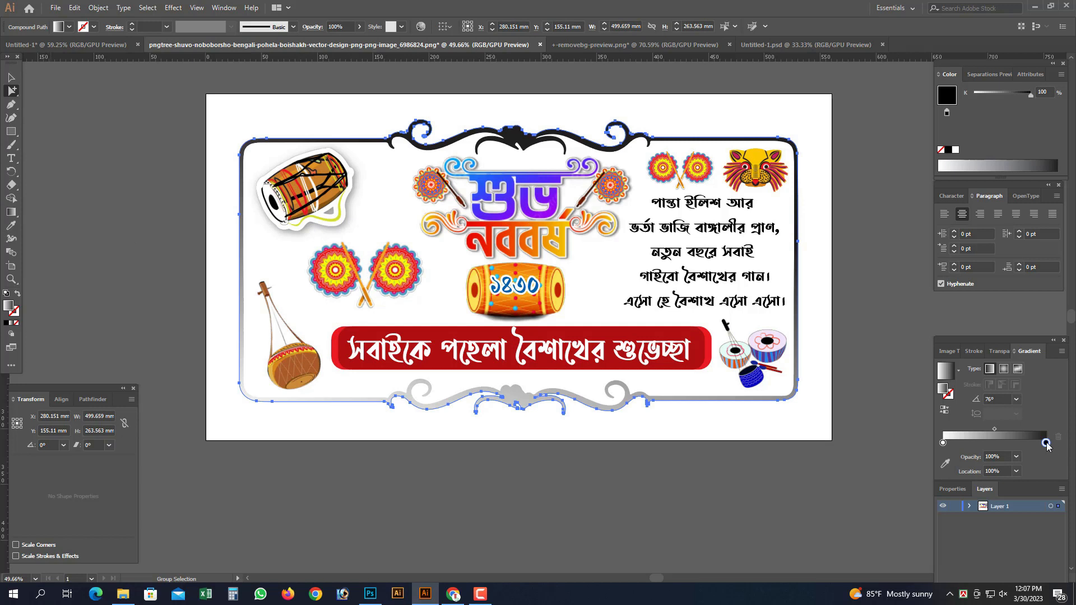
Step: Recolour the frame gradient's black end stop to CMYK purple with C 64, M 100, Y 0, K 0
click(1065, 79)
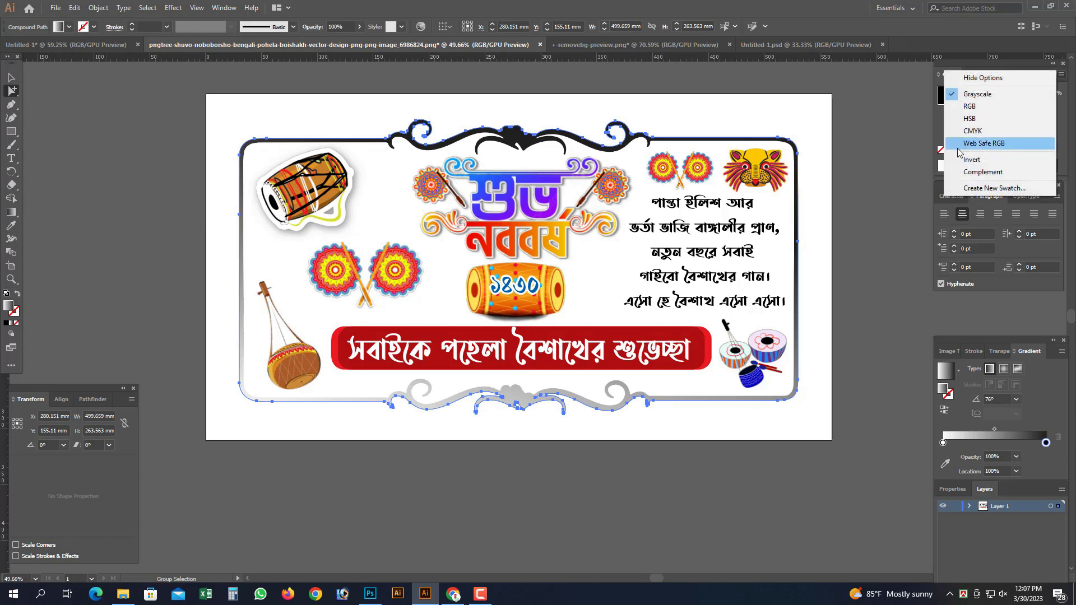
click(1000, 130)
drag(1018, 137, 973, 137)
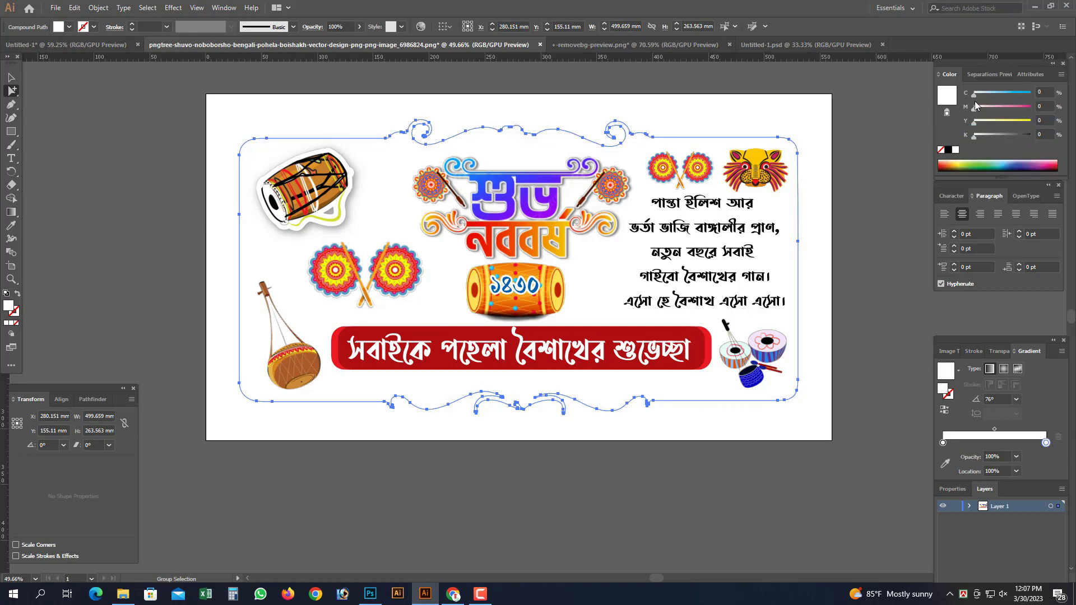
drag(973, 94, 1010, 94)
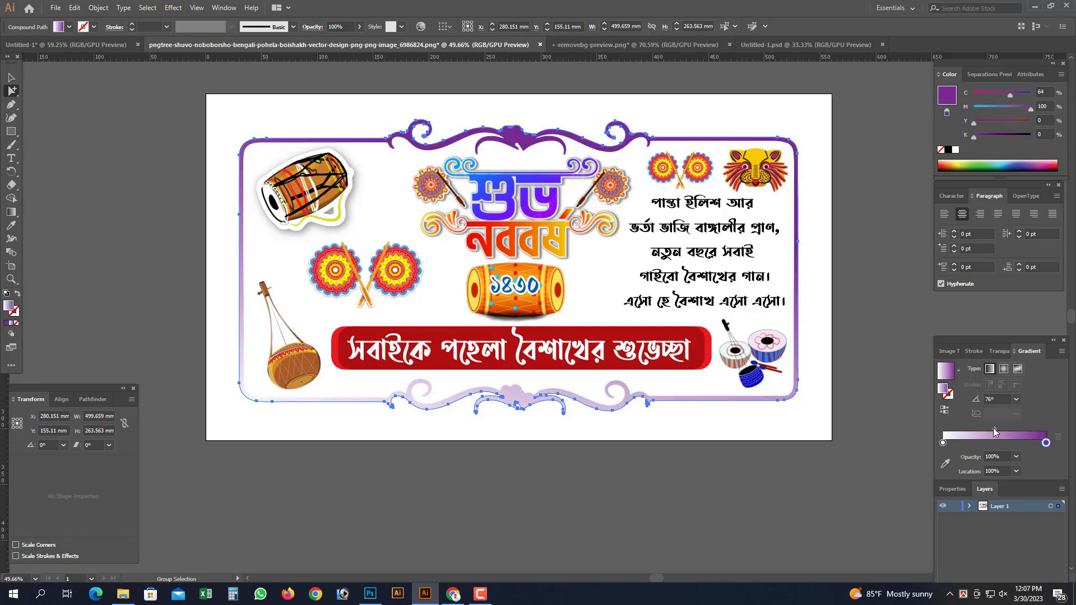
Step: Recolour the frame gradient's white start stop to CMYK cyan with C 100, M 0, Y 0, K 0, and deselect the frame
click(942, 444)
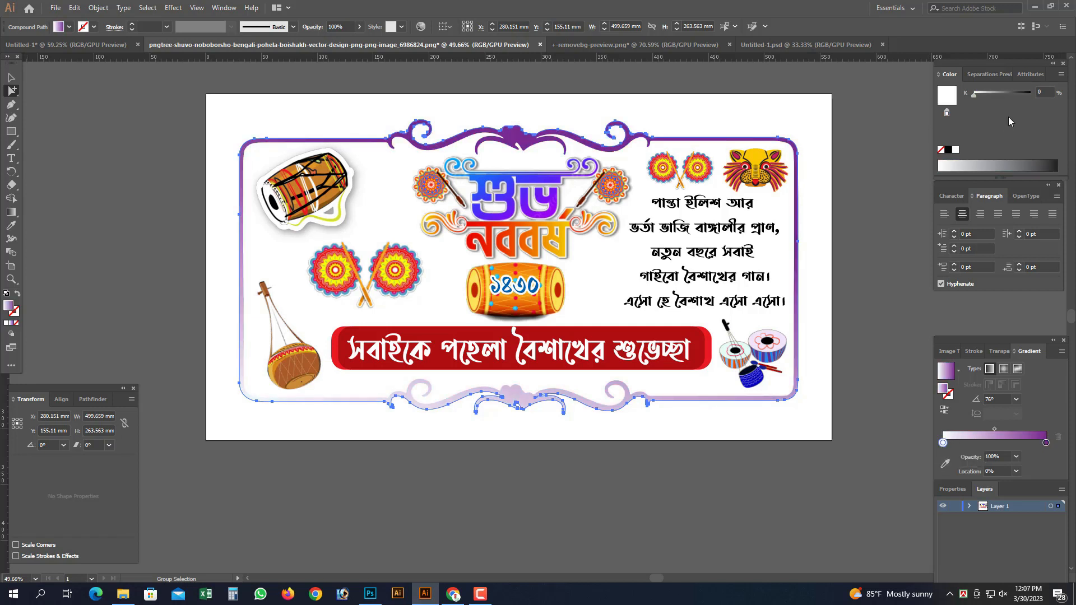
click(1061, 75)
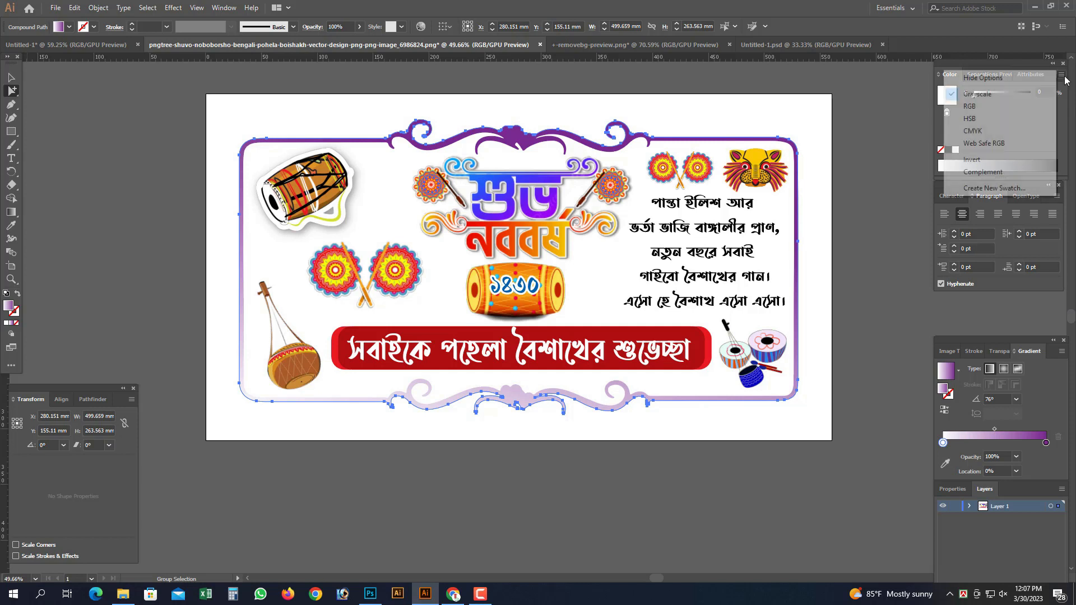
click(990, 131)
drag(984, 102, 1071, 100)
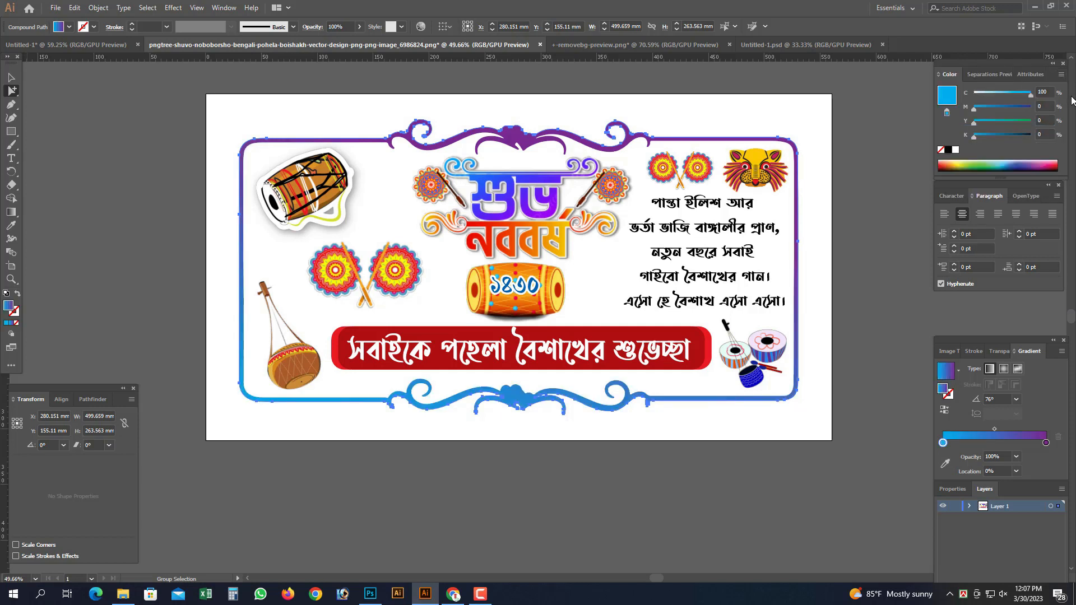
click(847, 211)
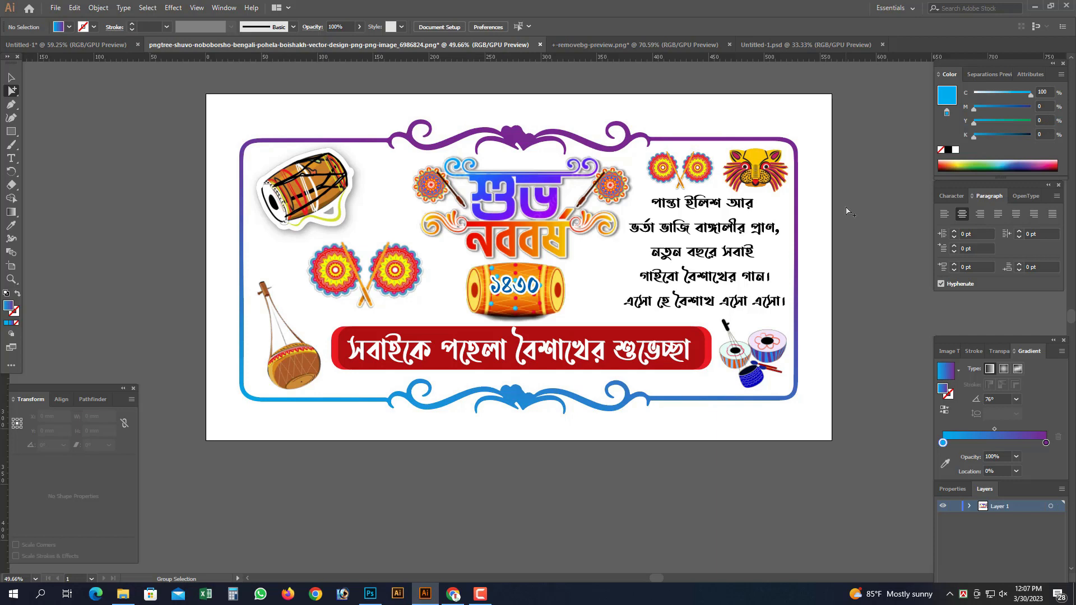
Step: Narrow the verse text block symmetrically about its centre to about 133 mm wide
scroll(847, 211, down, 4)
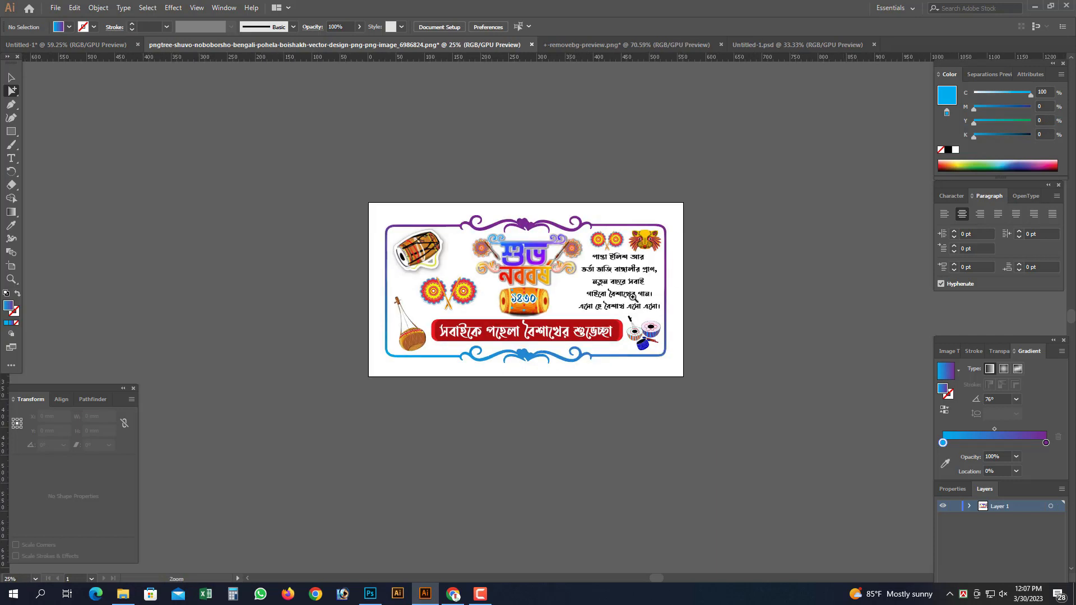
scroll(688, 314, up, 5)
scroll(688, 314, left, 1)
scroll(678, 308, down, 1)
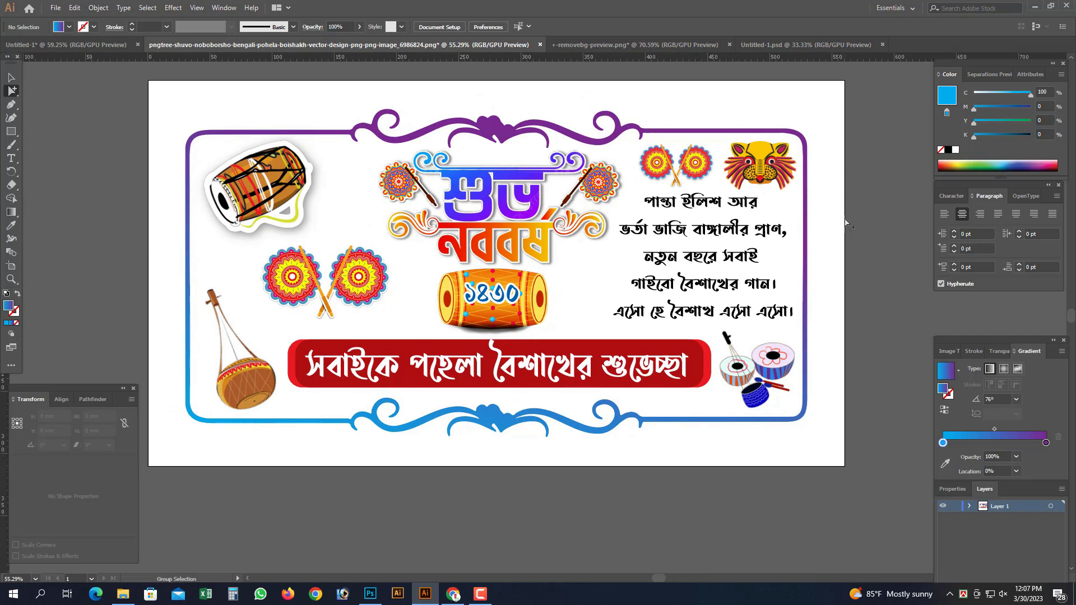
scroll(756, 266, up, 3)
scroll(666, 250, right, 1)
click(667, 251)
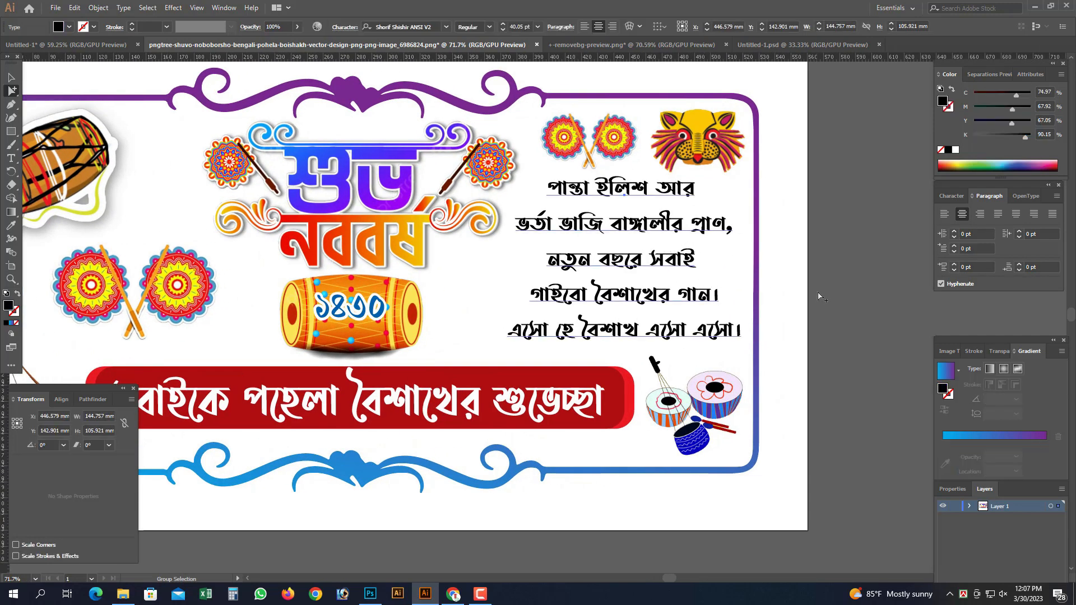
click(11, 77)
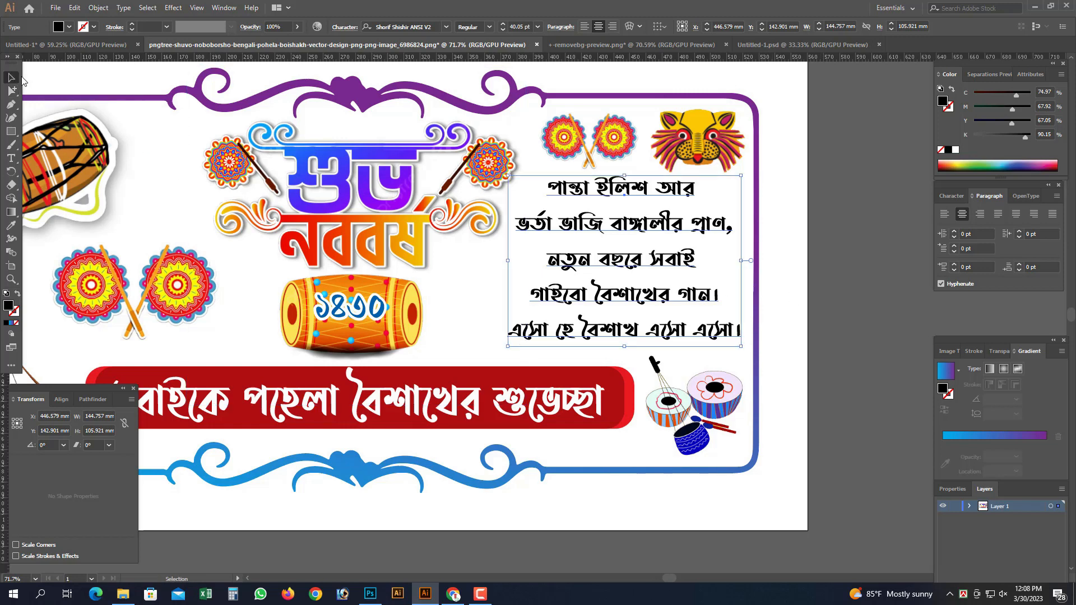
drag(510, 262, 516, 261)
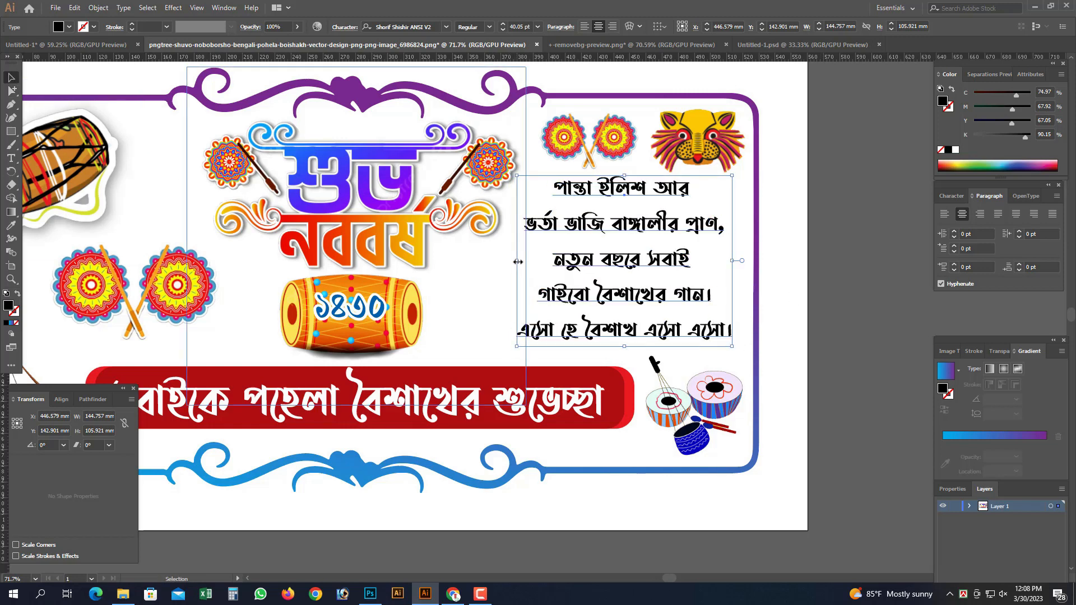
Step: Tighten the verse's line spacing until the text block is about 92 mm tall
key(alt+Up)
key(alt+Up)
key(alt+Up)
key(alt+Up)
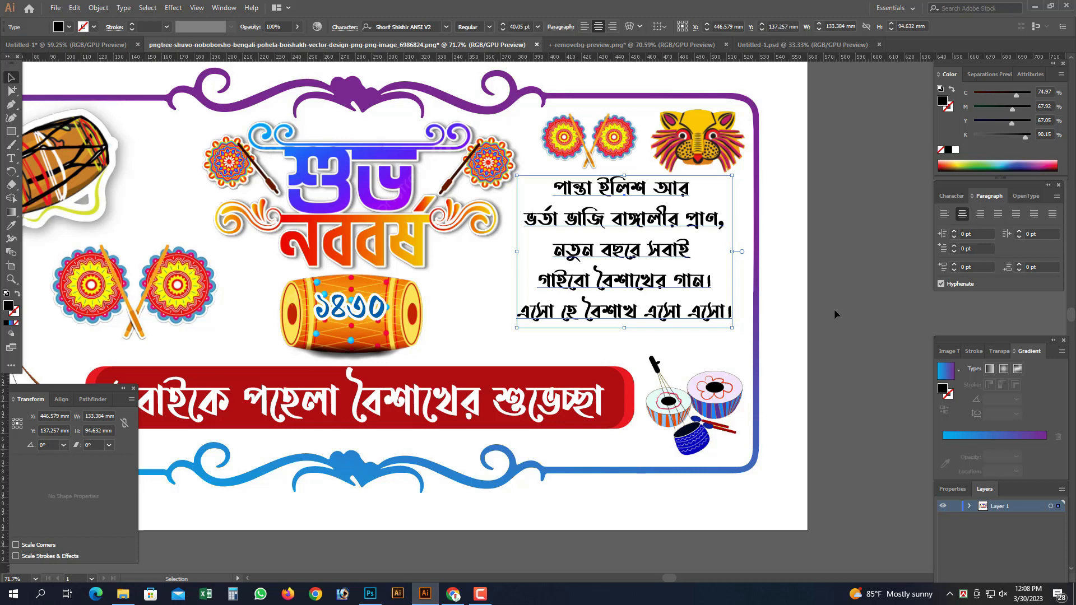
key(alt+Up)
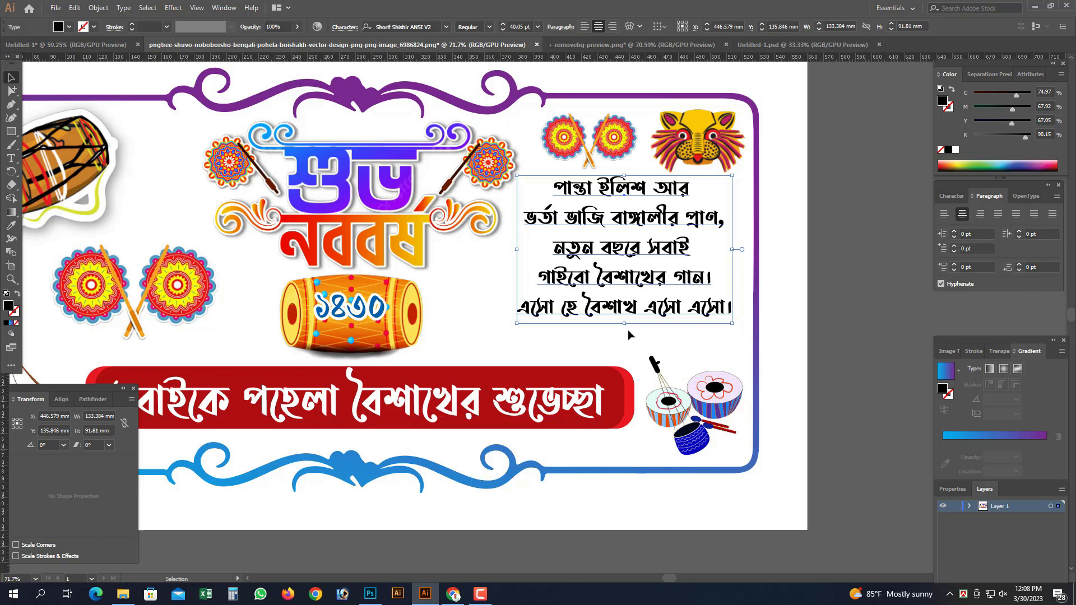
Step: Stretch the verse downward to about 106 mm tall, and tighten its line spacing to a block height of about 100 mm
drag(624, 324, 625, 341)
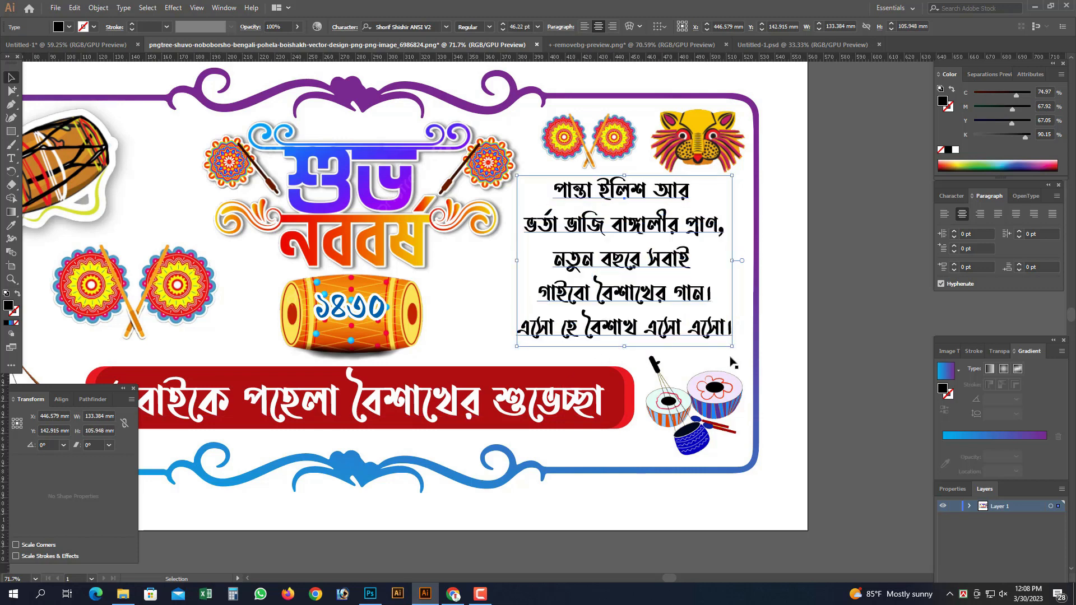
key(alt+Up)
key(alt+Up)
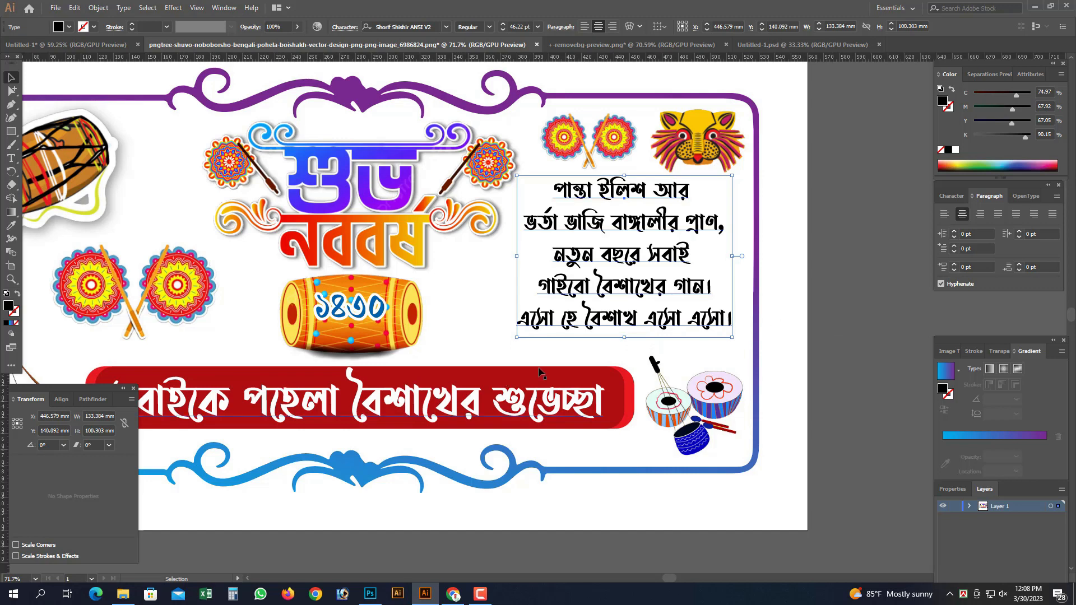
Step: Stretch the verse downward to about 109 mm tall, widen it about its centre to about 142 mm, and deselect it
drag(624, 333, 620, 354)
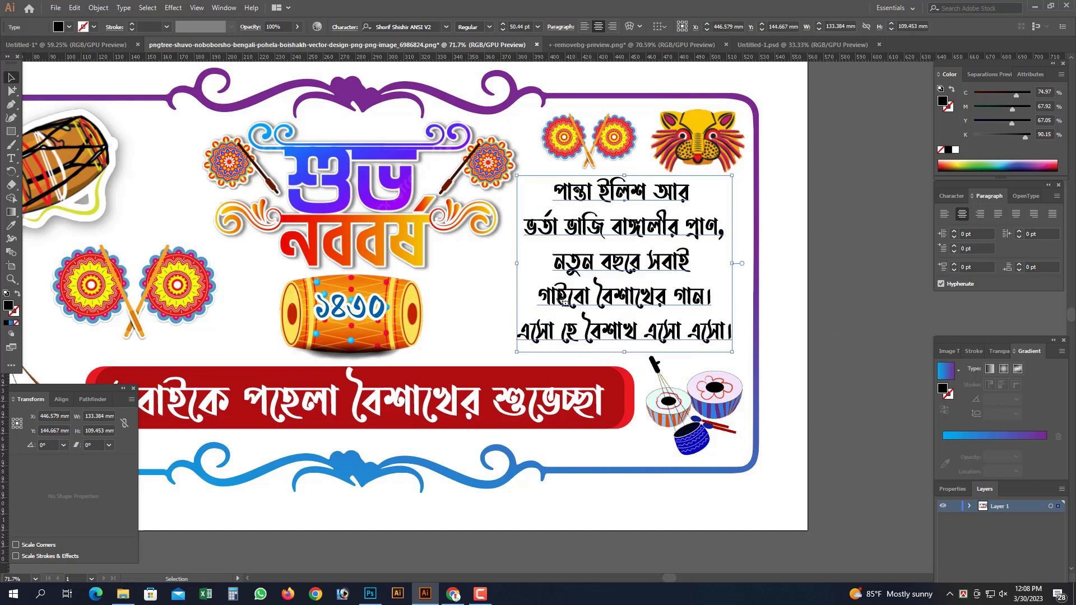
drag(515, 263, 511, 263)
key(ctrl+shift+a)
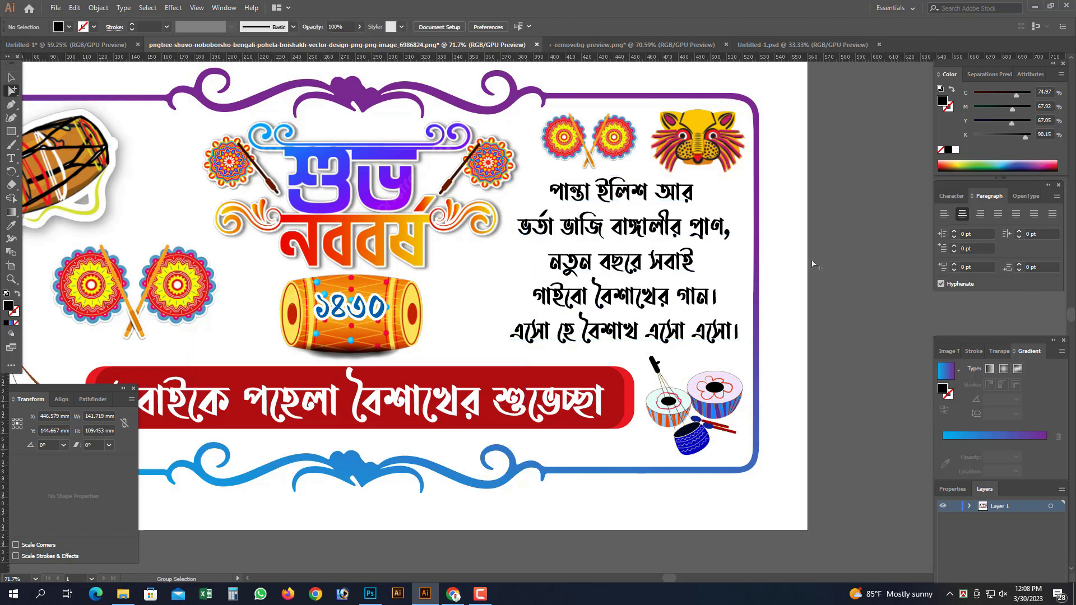
Step: Review the whole banner enlarged with the interface panels hidden, and minimize the window to show the desktop
scroll(809, 257, left, 5)
scroll(780, 257, down, 3)
scroll(533, 323, up, 2)
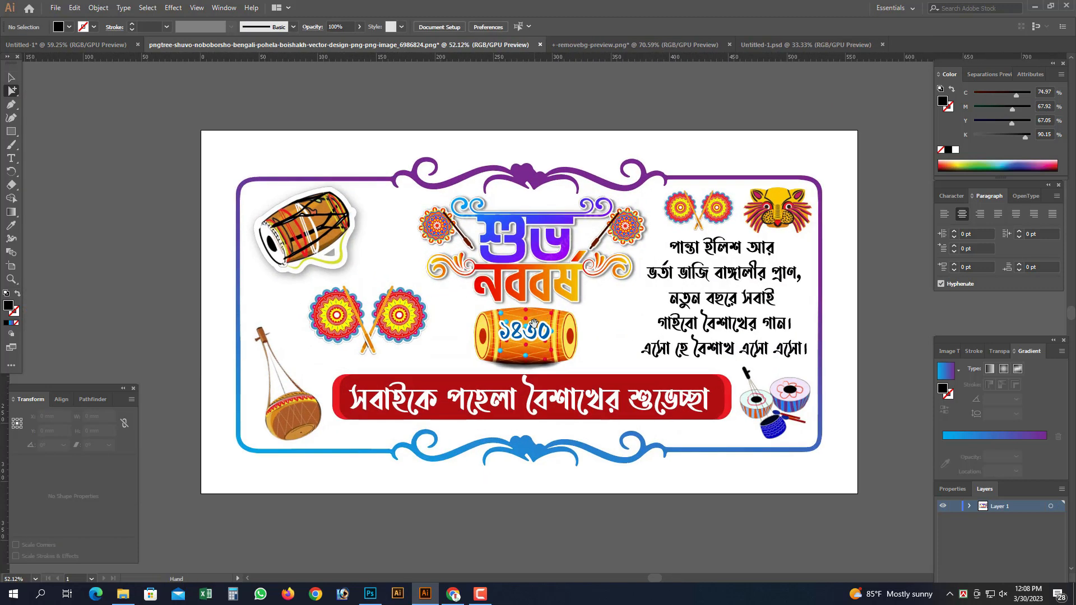
scroll(533, 324, up, 3)
scroll(556, 335, up, 2)
key(Tab)
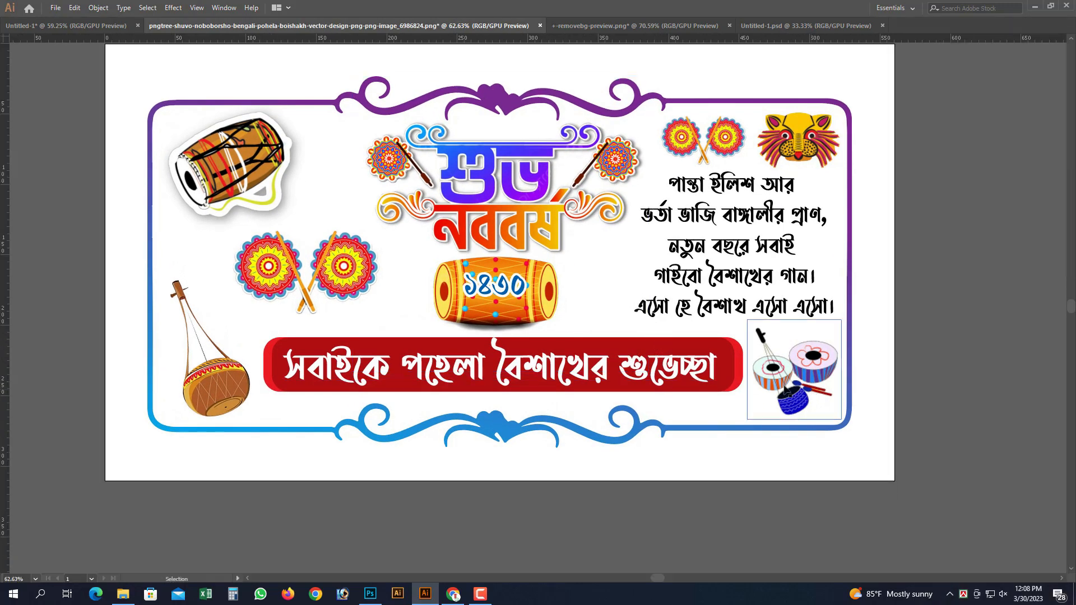
scroll(615, 326, up, 2)
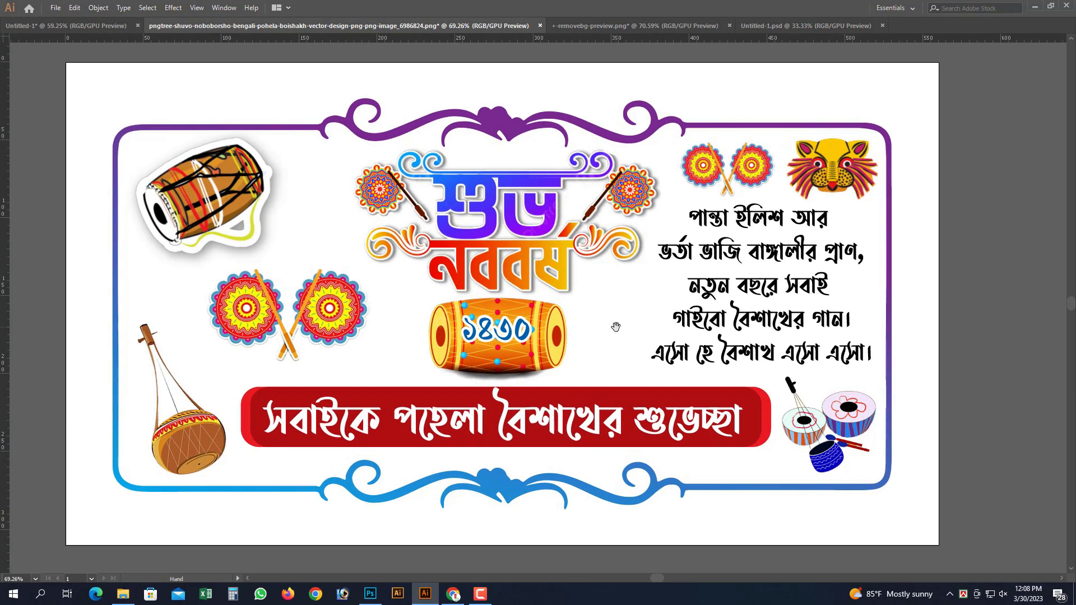
drag(615, 327, 623, 344)
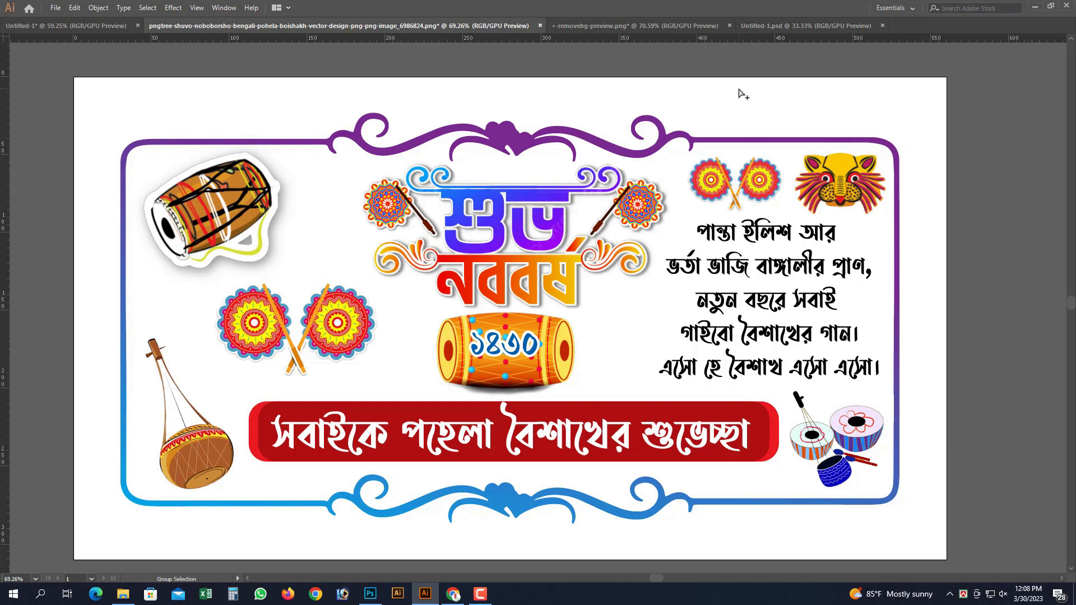
click(1034, 11)
right_click(639, 79)
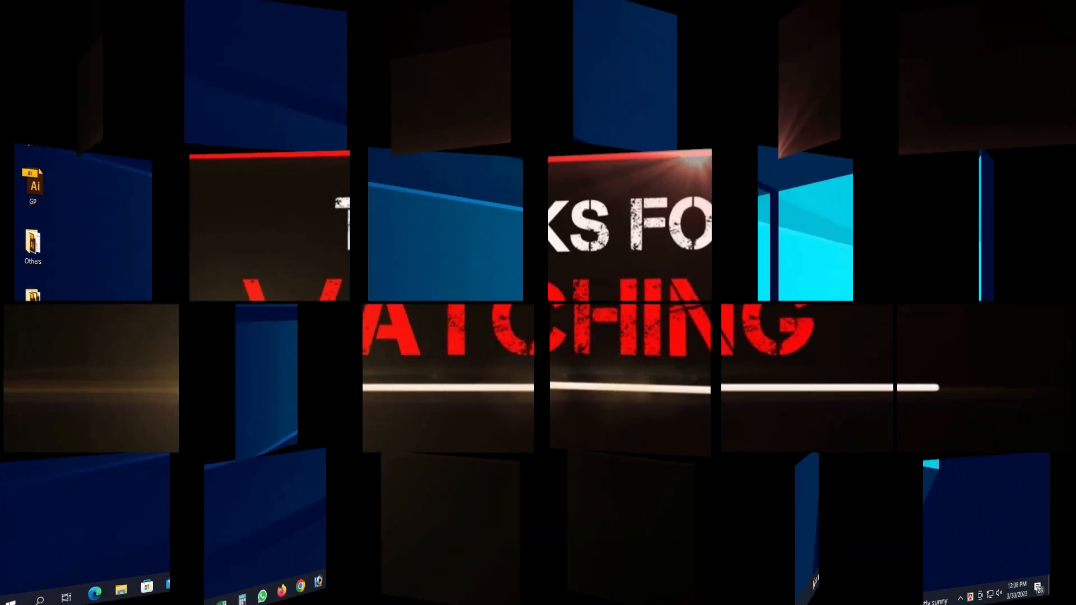